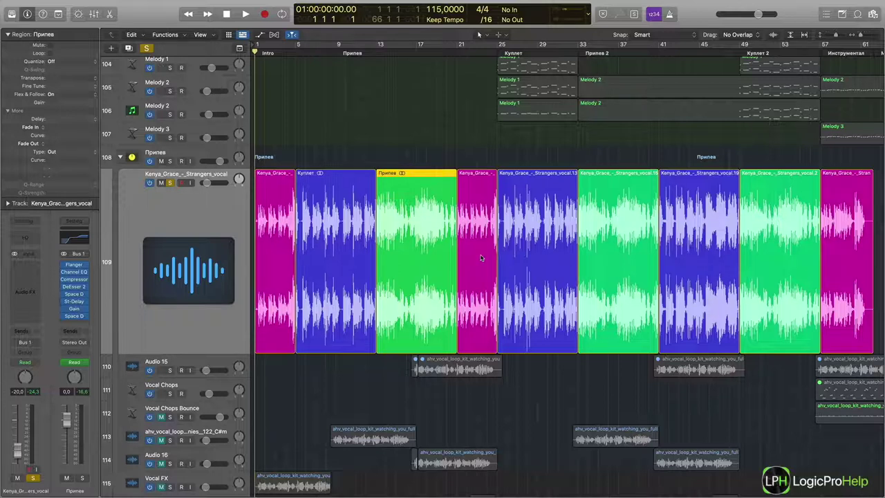
# Solo the Pad track and examine the chord notes of its Am-F-C-Em region at bar 13 in the Piano Roll
pyautogui.scroll(10, 476, 257)
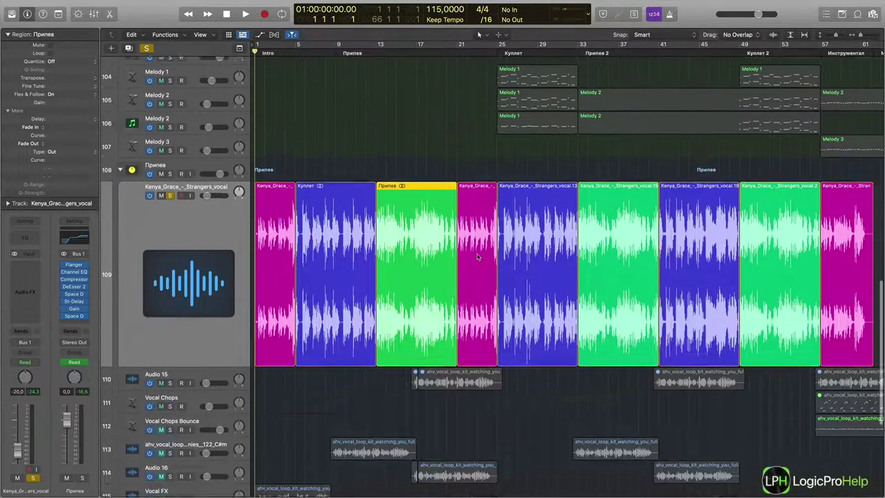
pyautogui.scroll(3, 476, 257)
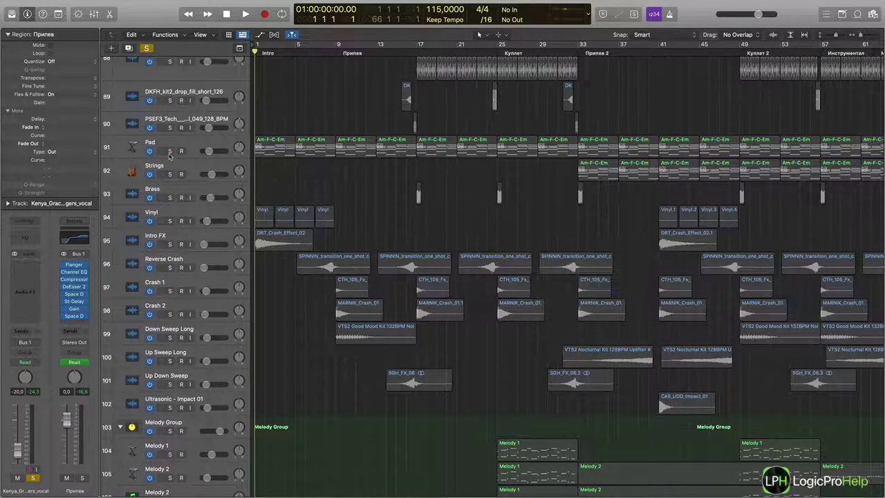
pyautogui.click(170, 152)
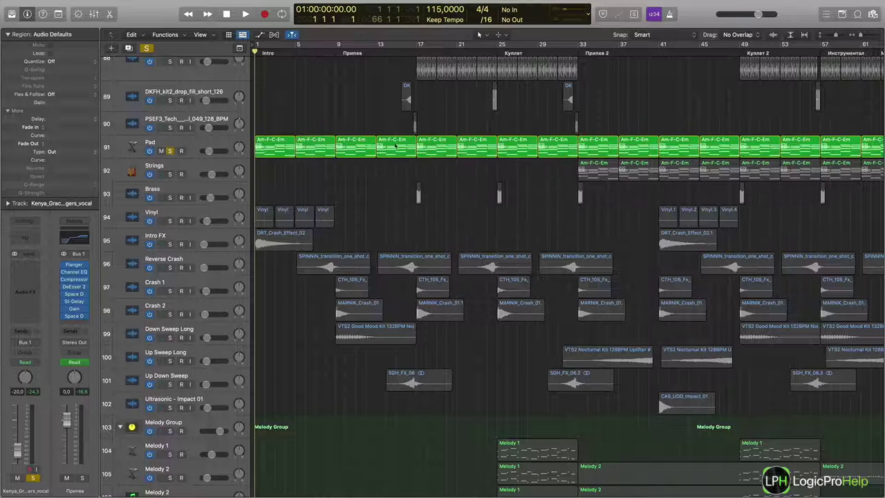
pyautogui.doubleClick(397, 144)
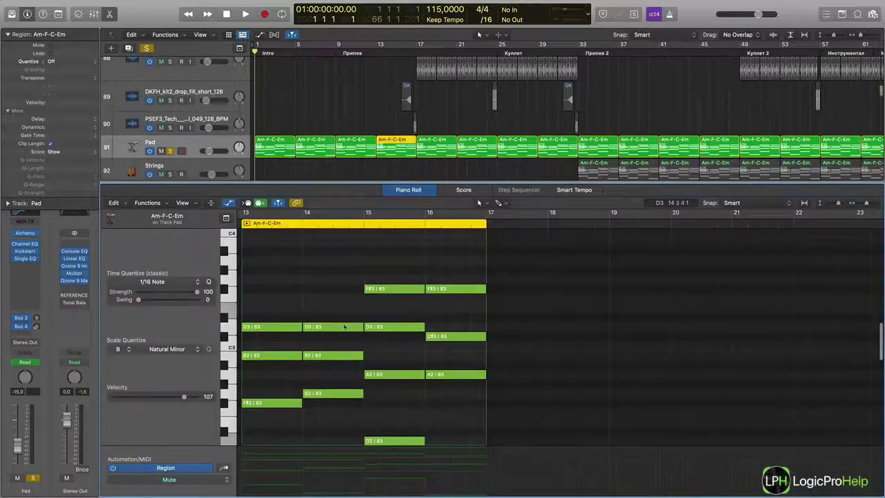
pyautogui.press('super+Right')
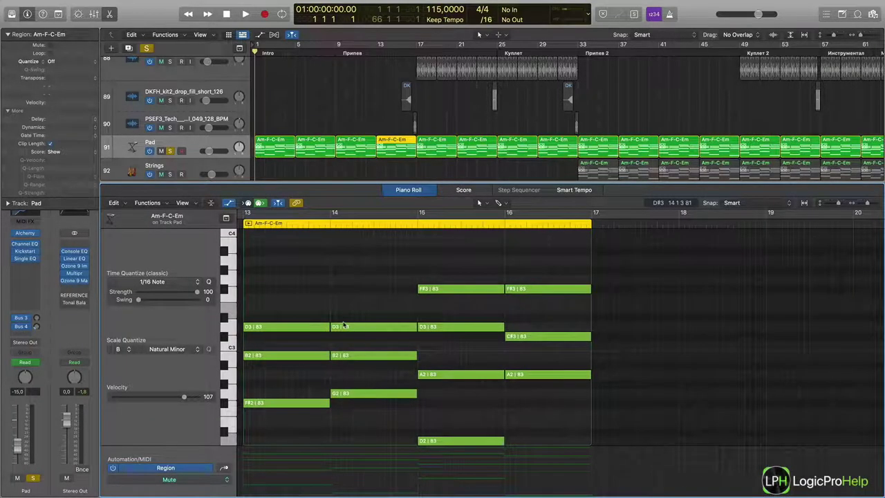
pyautogui.scroll(-3, 343, 324)
pyautogui.hscroll(-5, 343, 325)
pyautogui.hscroll(3, 344, 325)
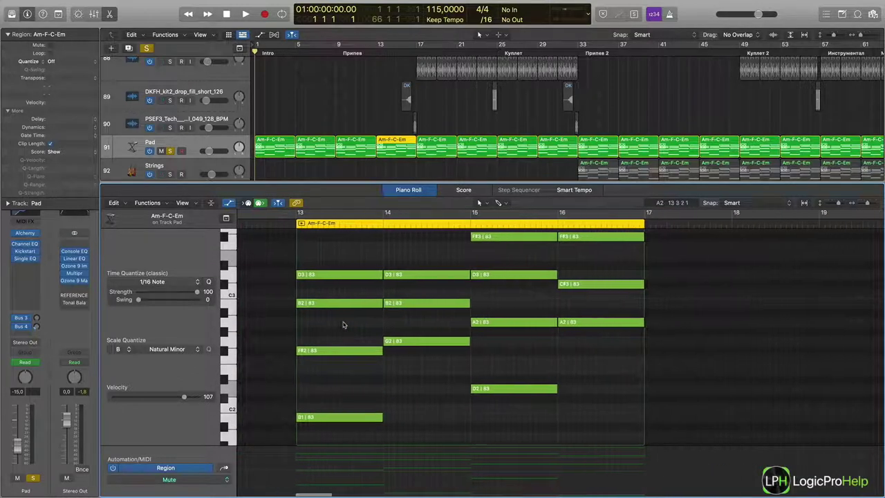
pyautogui.scroll(1, 343, 325)
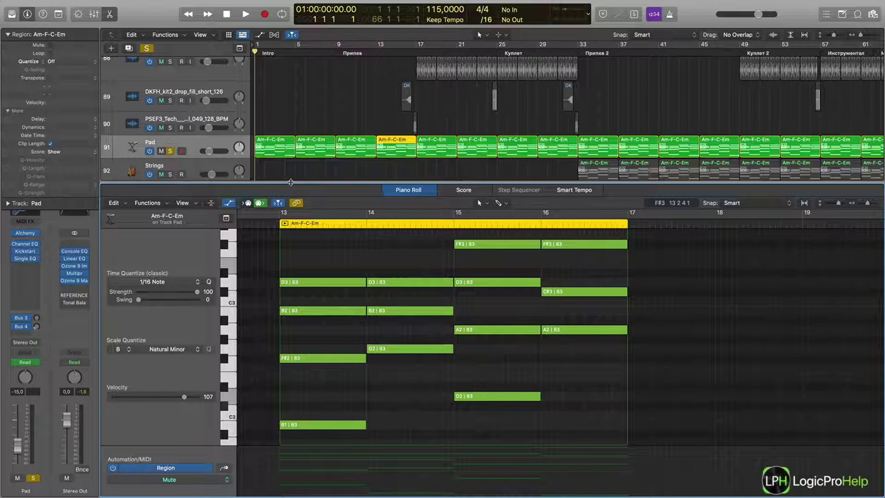
# Close the Piano Roll, select the Pad track and view its Alchemy instrument settings
pyautogui.press('p')
pyautogui.click(186, 142)
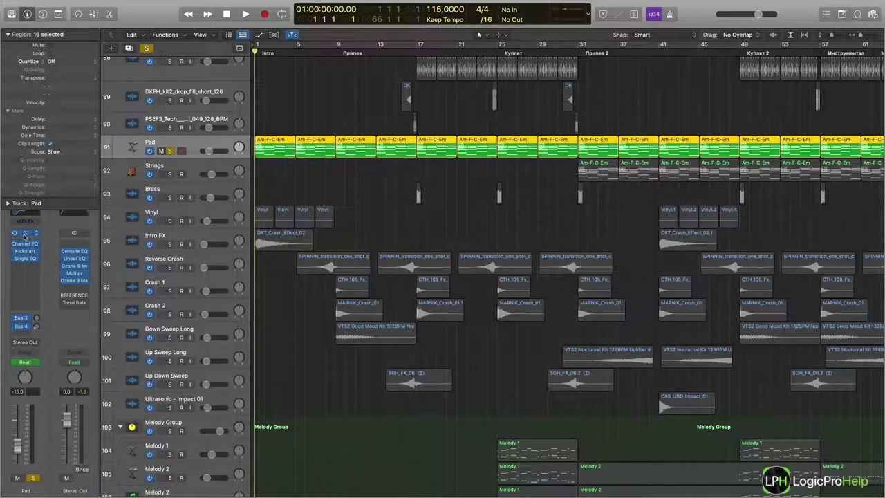
pyautogui.press('v')
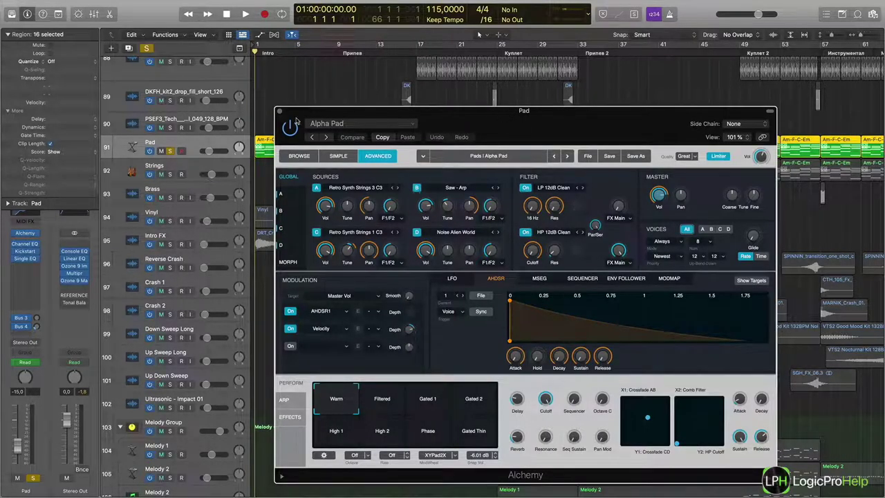
pyautogui.click(280, 113)
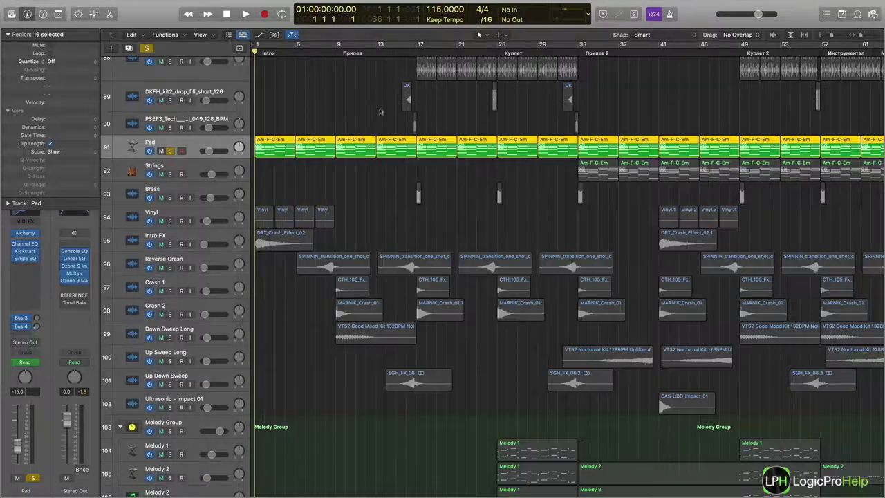
# Play the soloed Pad together with the vocal from bar 17
pyautogui.click(417, 54)
pyautogui.press('space')
pyautogui.scroll(-10, 309, 221)
pyautogui.press('space')
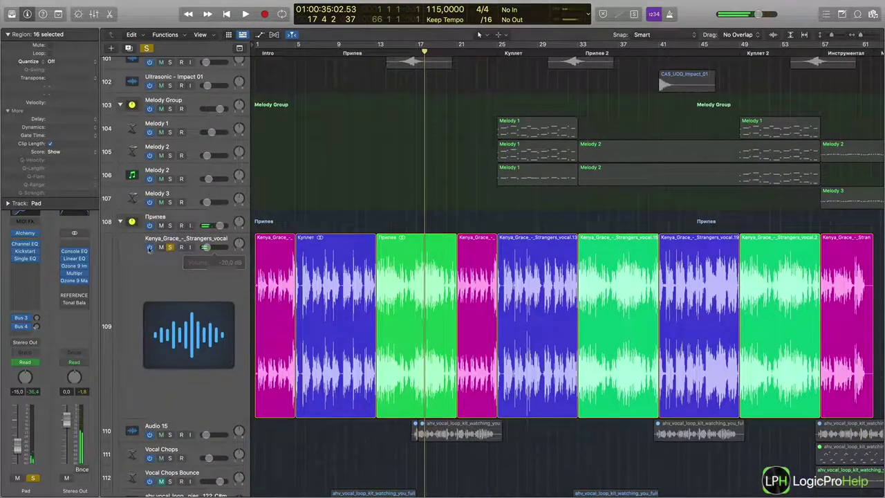
# Unsolo the vocal track and play the Pad alone while viewing its chords in the Piano Roll
pyautogui.hotkey('ctrl', 'm')
pyautogui.press('space')
pyautogui.scroll(15, 404, 231)
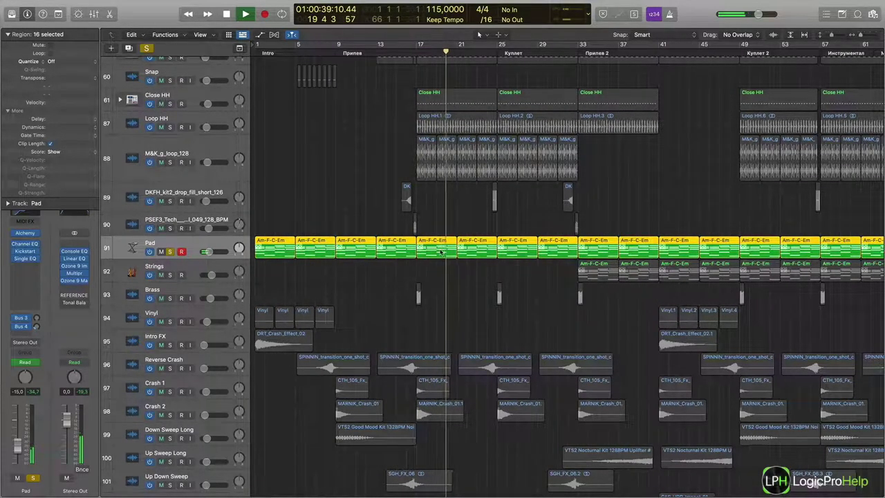
pyautogui.press('p')
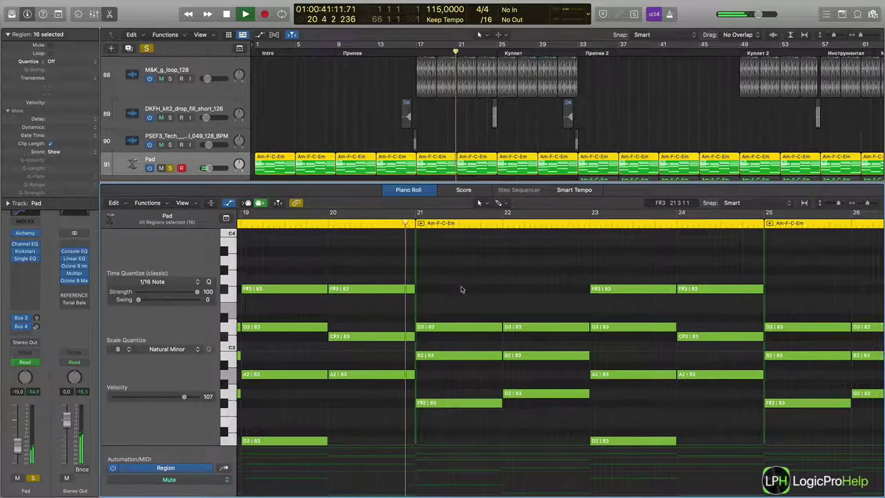
pyautogui.press('space')
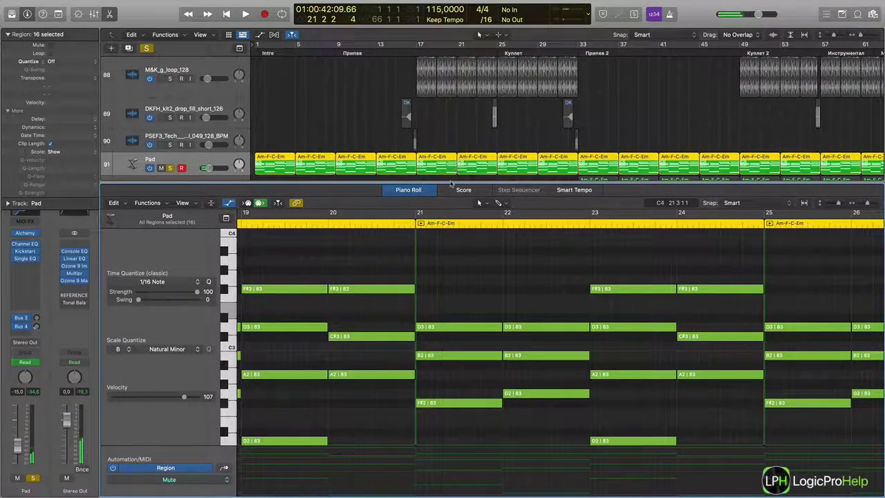
pyautogui.press('p')
# Solo the Kenya_Grace_-_Strangers_vocal track, lower its volume slightly and play it with the Pad from bar 17
pyautogui.scroll(-10, 456, 260)
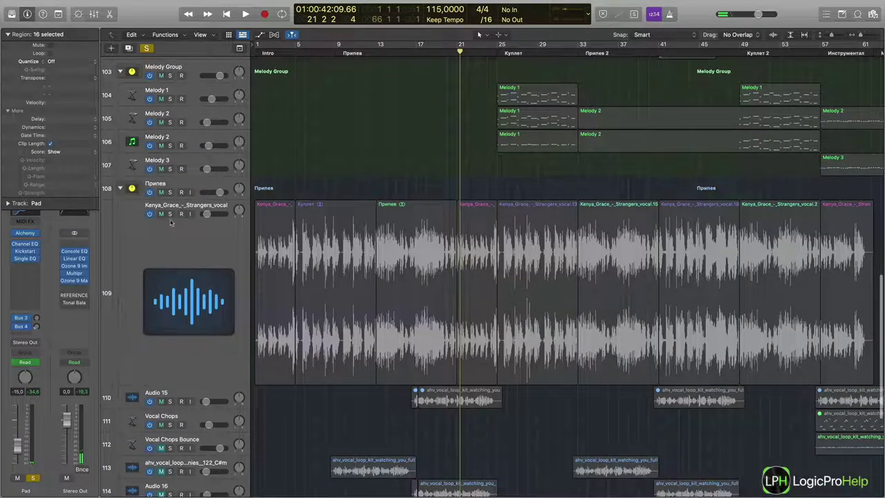
pyautogui.click(170, 213)
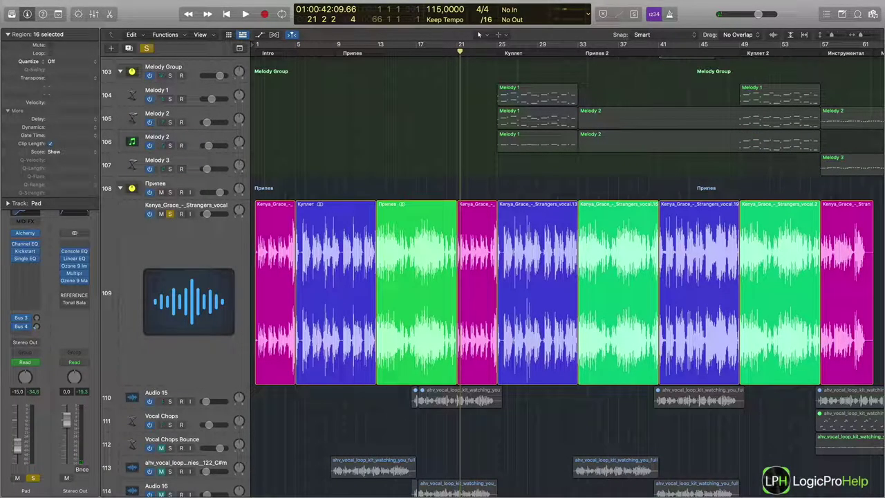
pyautogui.moveTo(206, 215); pyautogui.dragTo(205, 214)
pyautogui.press('space')
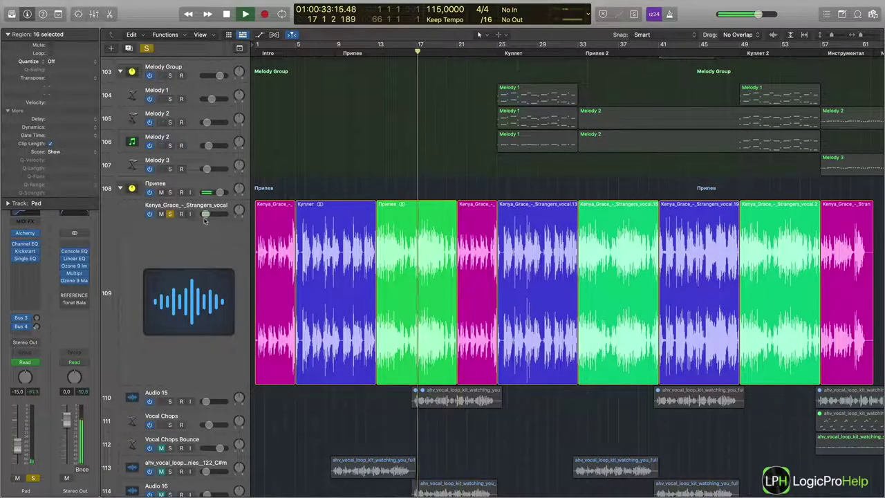
pyautogui.moveTo(206, 216); pyautogui.dragTo(205, 216)
pyautogui.scroll(15, 364, 253)
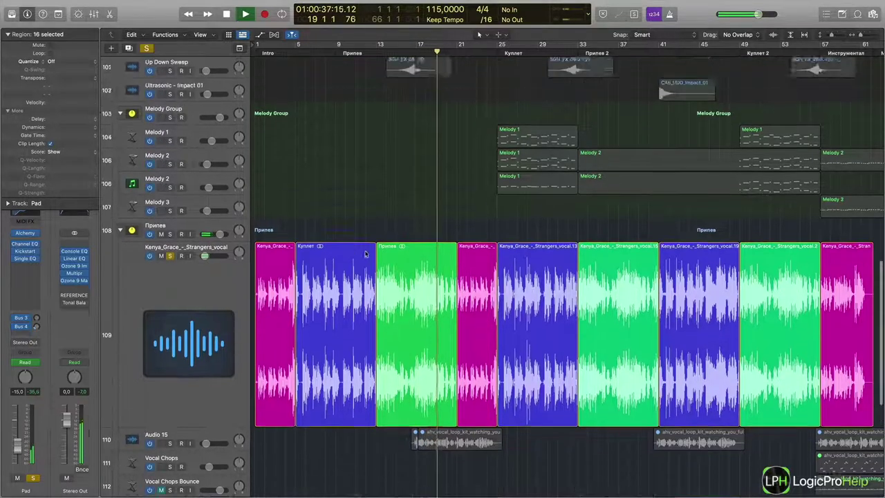
pyautogui.scroll(1, 366, 254)
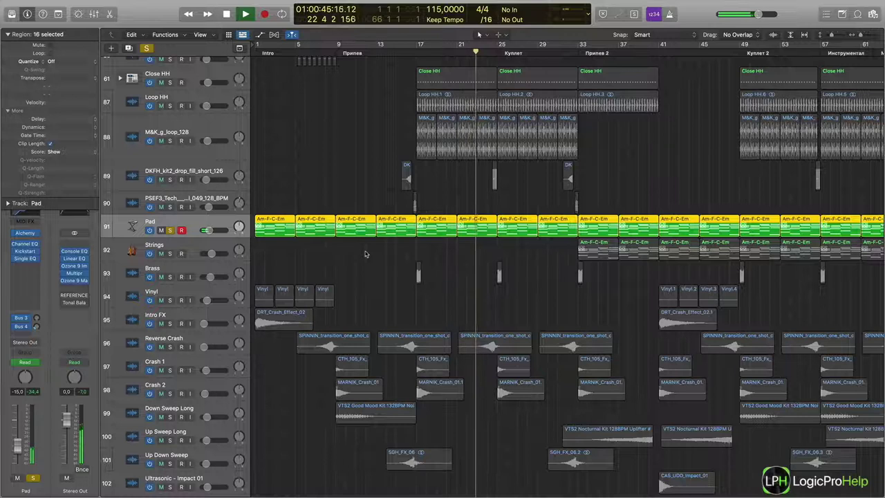
pyautogui.hscroll(5, 365, 254)
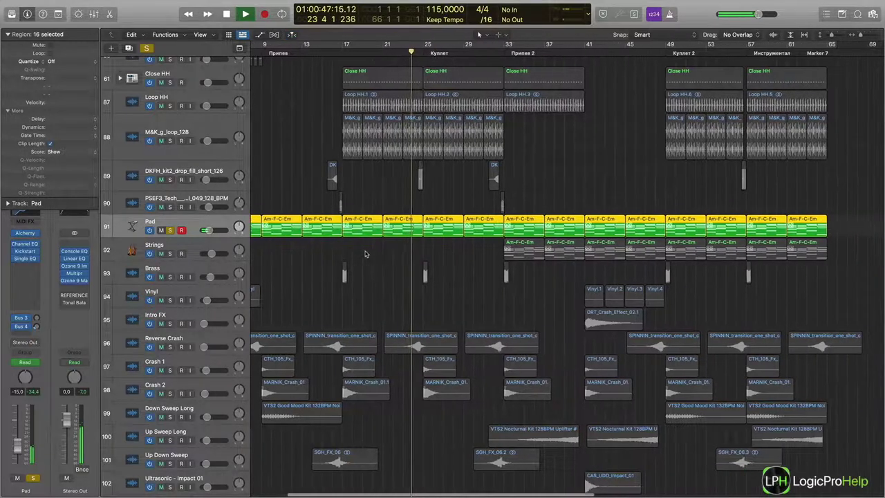
pyautogui.press('space')
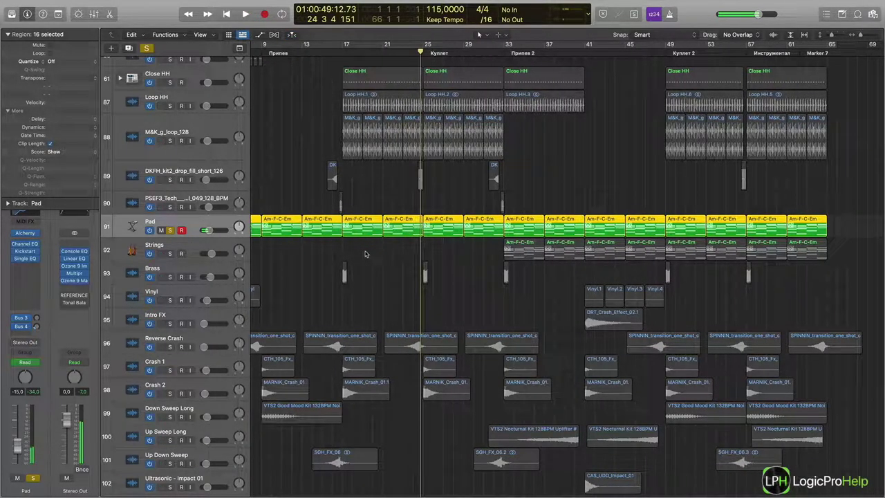
# Clear all track solos and view the Studio Strings instrument settings of the Strings track
pyautogui.click(170, 230)
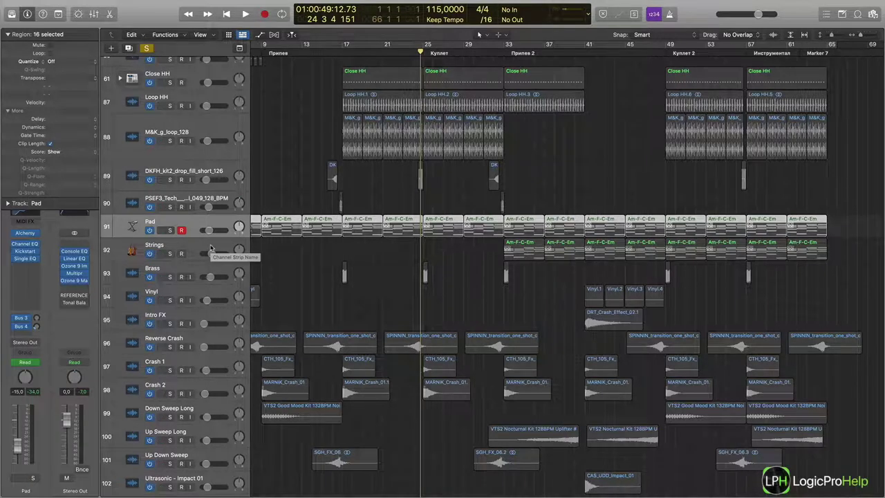
pyautogui.click(146, 48)
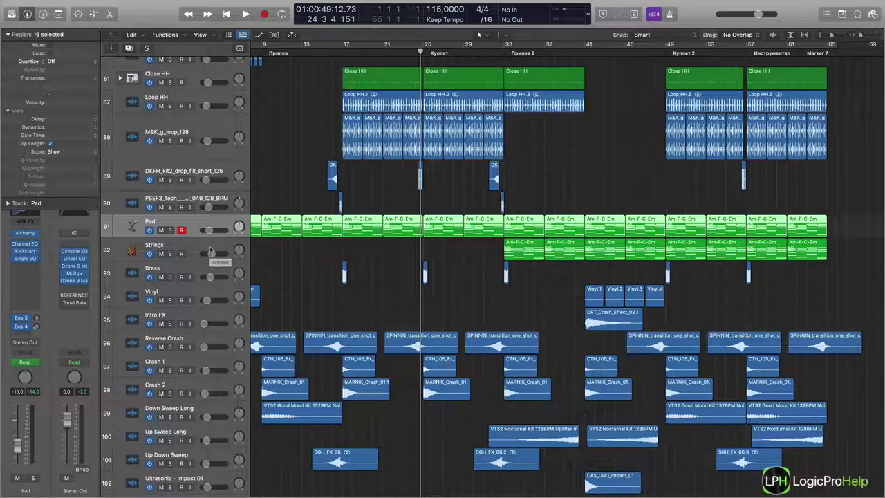
pyautogui.click(211, 251)
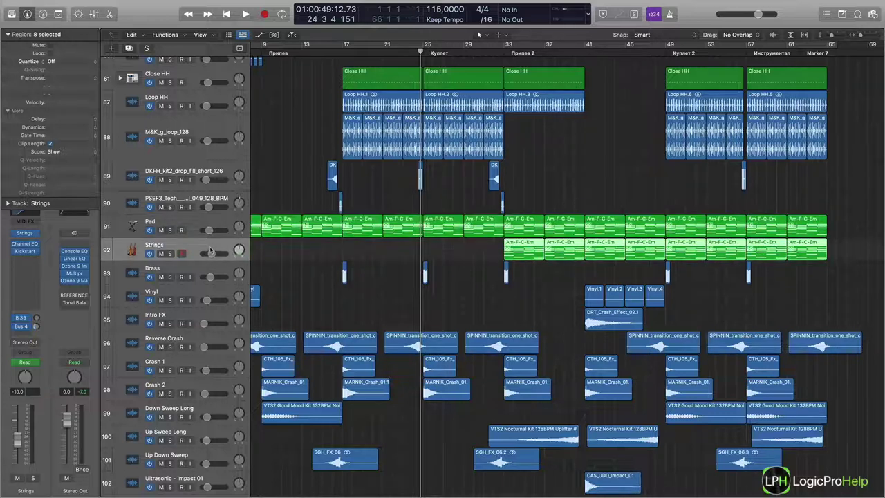
pyautogui.click(25, 232)
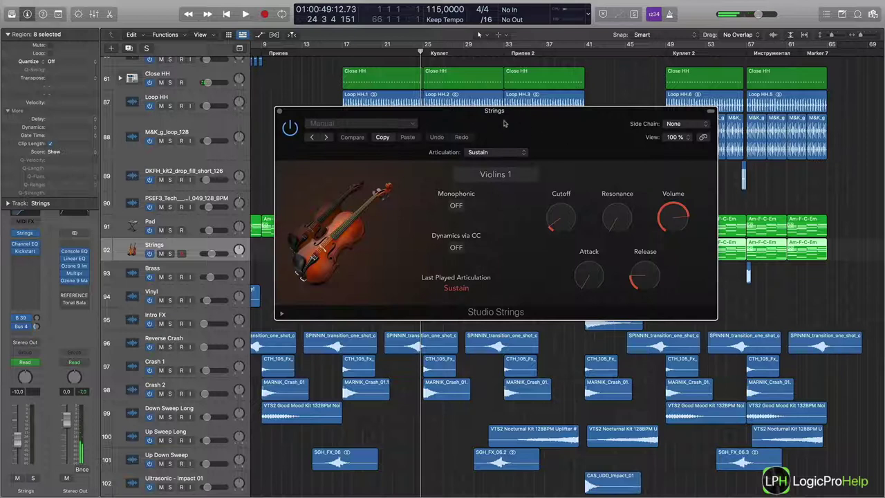
pyautogui.click(280, 112)
# Solo the Strings track and play it from bar 41 while viewing its chords in the Piano Roll
pyautogui.hscroll(3, 516, 193)
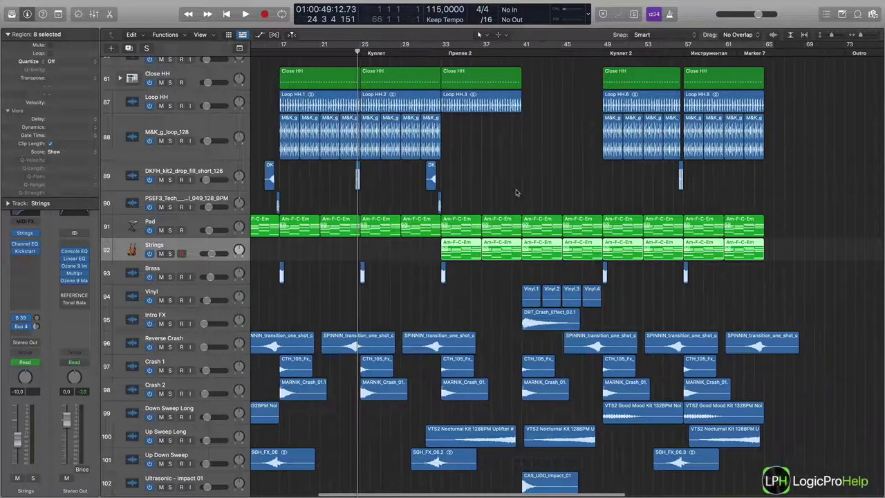
pyautogui.click(522, 53)
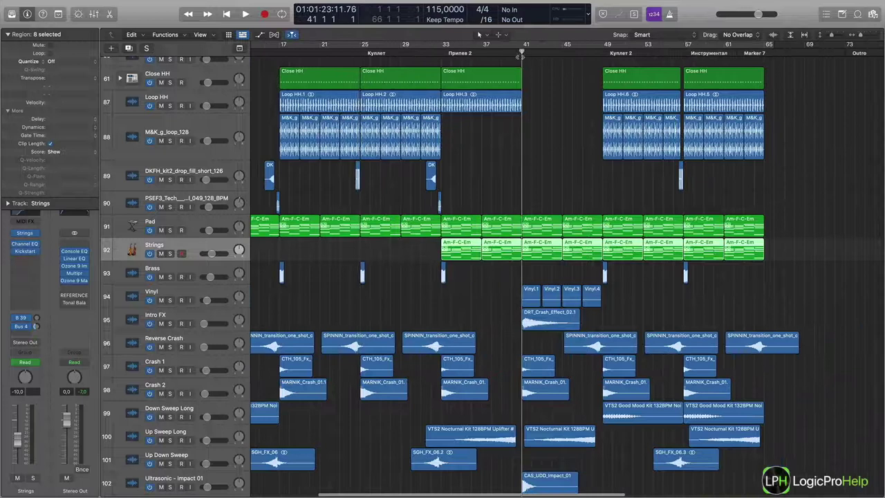
pyautogui.click(171, 254)
pyautogui.press('space')
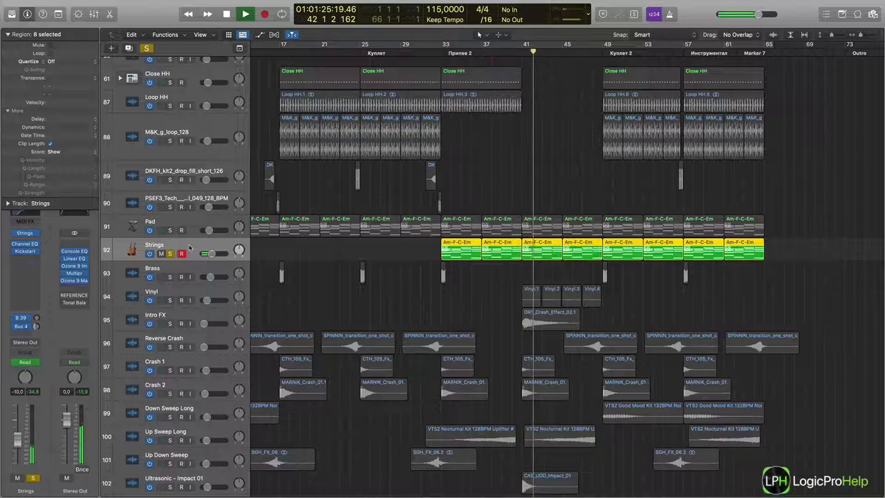
pyautogui.doubleClick(528, 245)
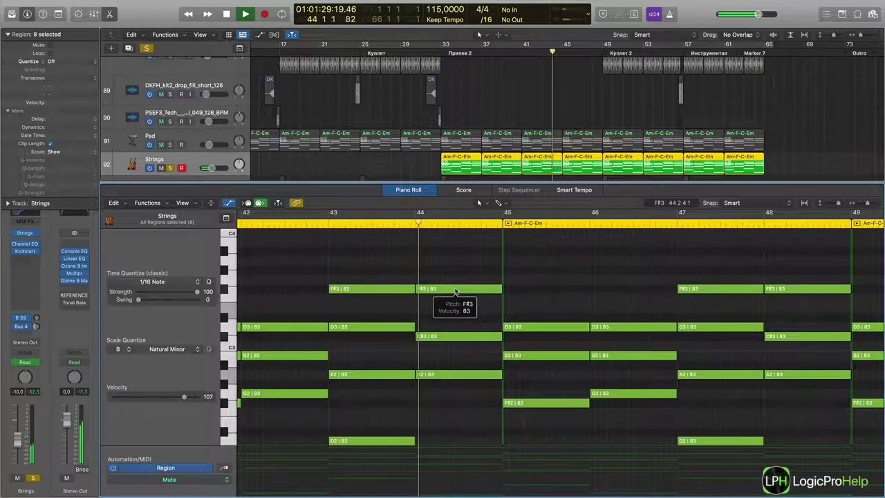
pyautogui.press('space')
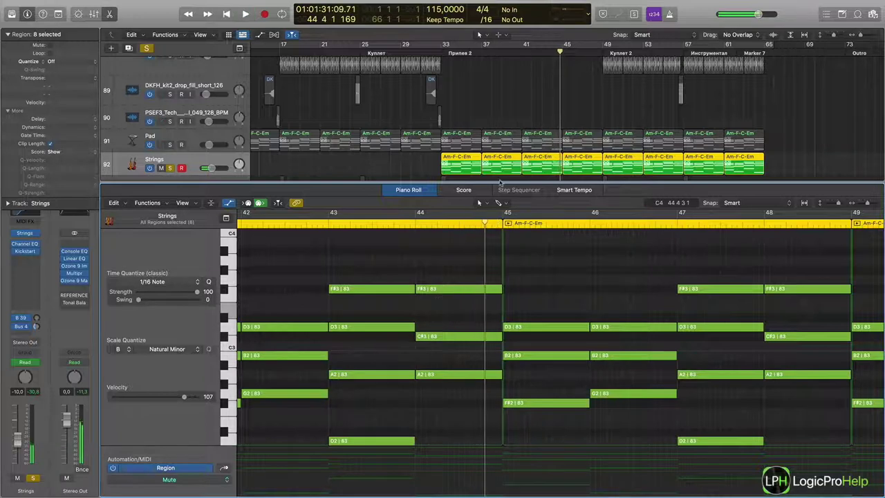
pyautogui.press('p')
# Unsolo the Strings track and set the playhead at bar 17 for the full arrangement
pyautogui.scroll(5, 502, 216)
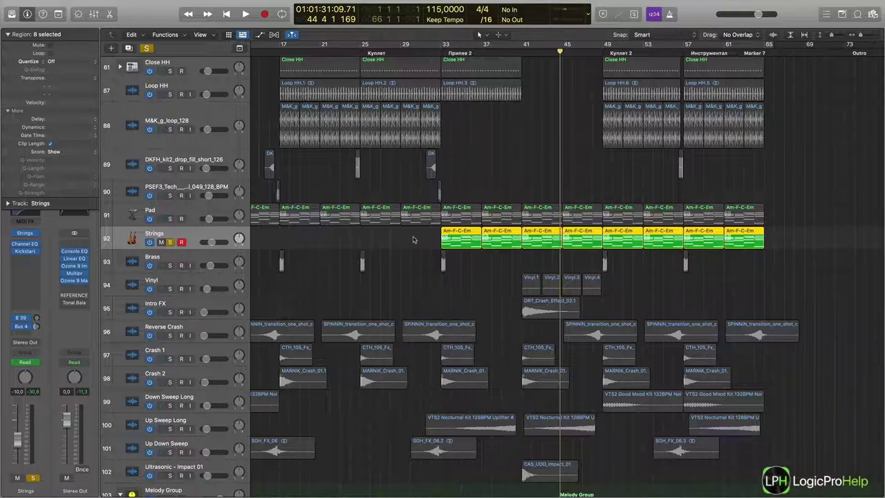
pyautogui.hscroll(-10, 412, 240)
pyautogui.click(169, 242)
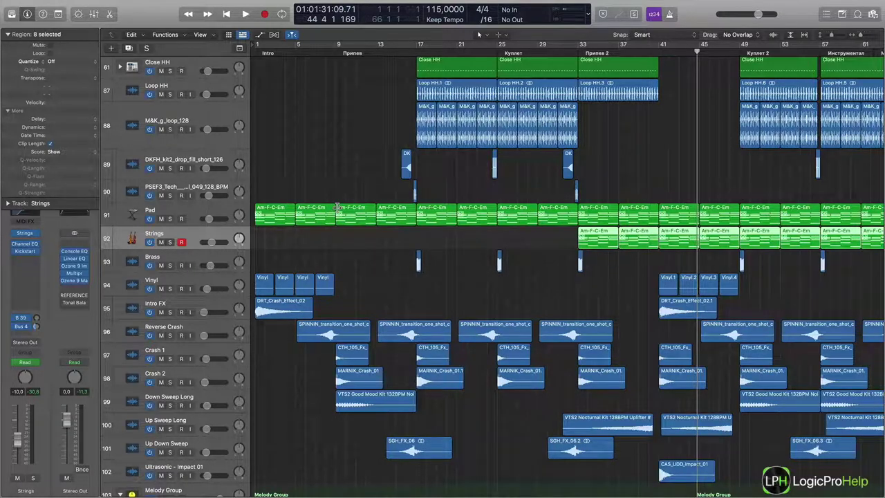
pyautogui.click(416, 53)
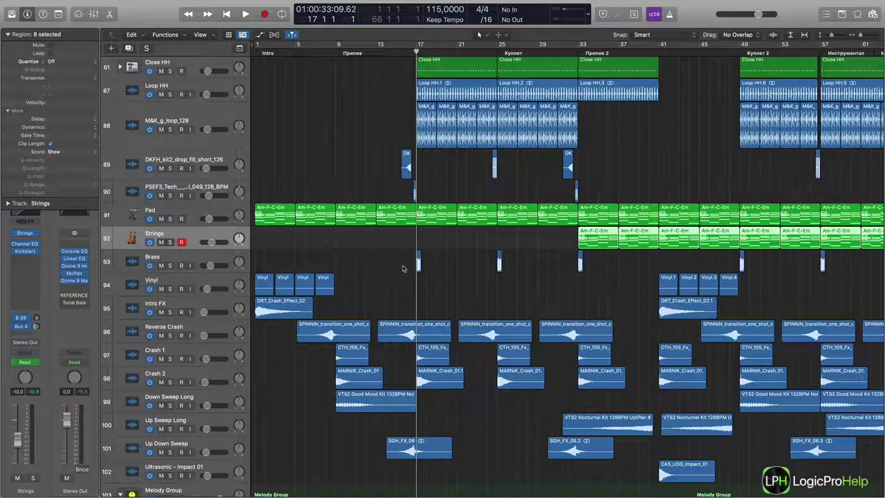
pyautogui.scroll(-15, 408, 247)
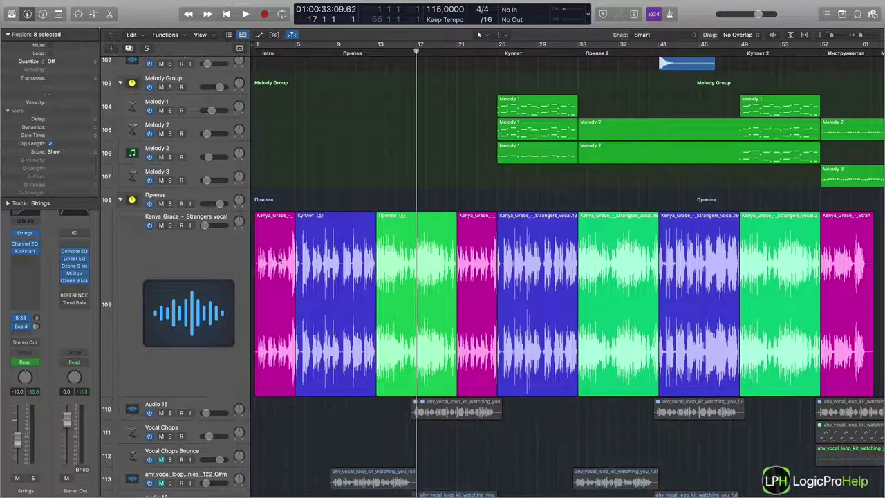
pyautogui.scroll(15, 838, 269)
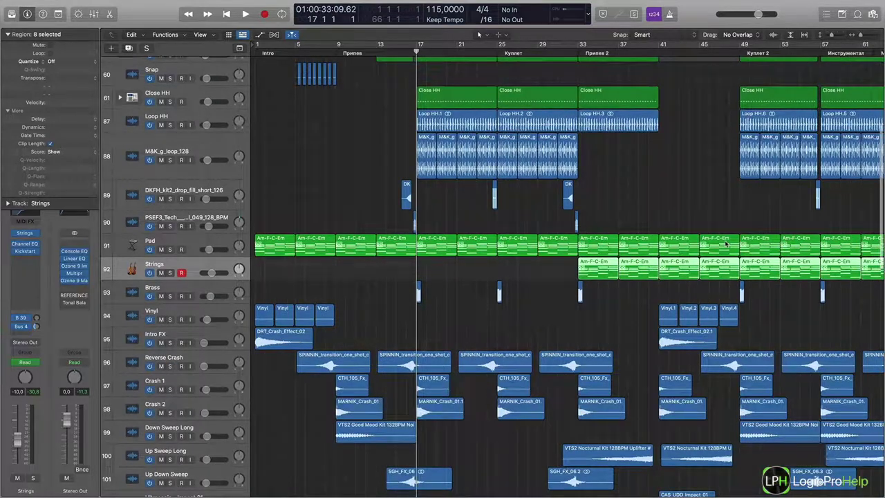
# Create a software instrument track below the PSEF3_Tech track and load Sampler in it as the instrument
pyautogui.press('super+Left')
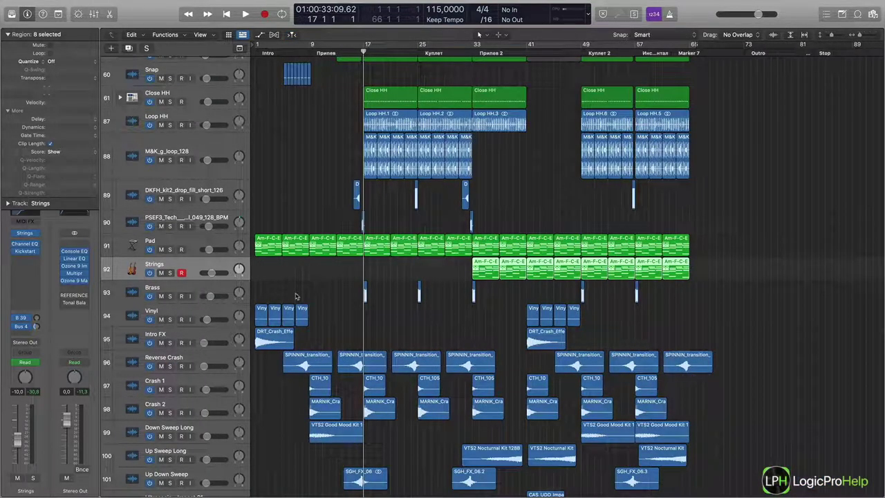
pyautogui.rightClick(204, 218)
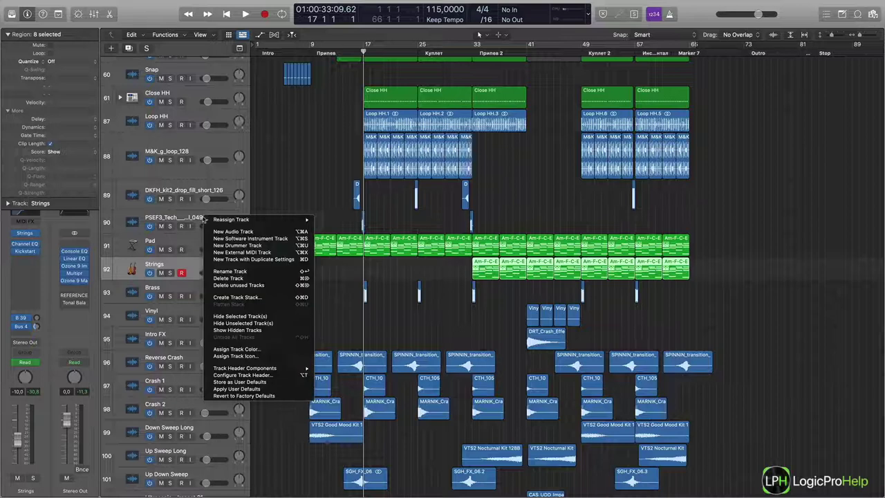
pyautogui.click(228, 239)
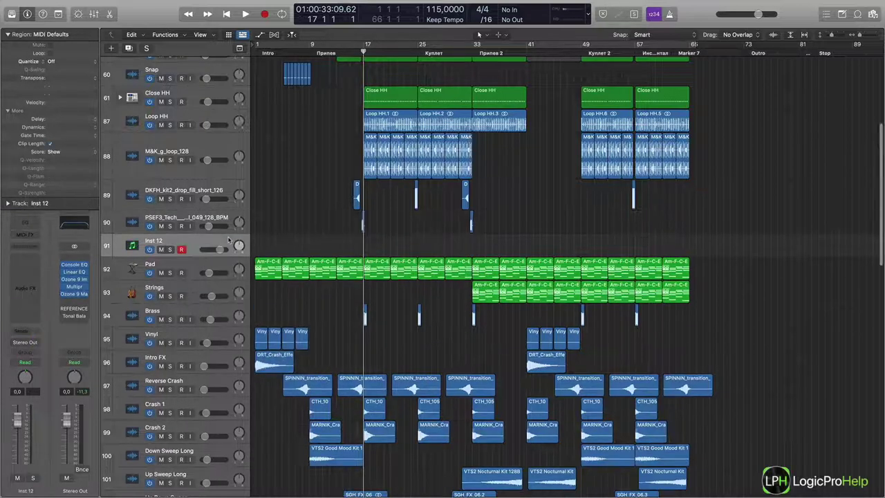
pyautogui.click(36, 249)
pyautogui.moveTo(44, 283)
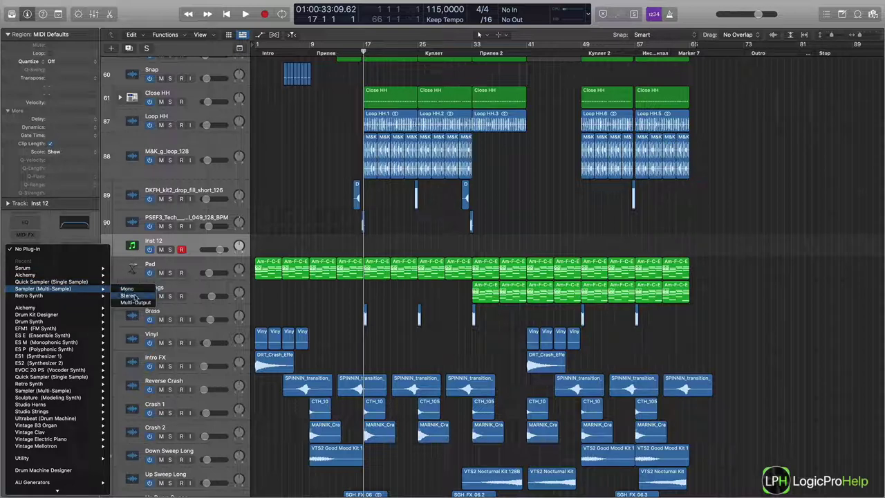
pyautogui.click(128, 288)
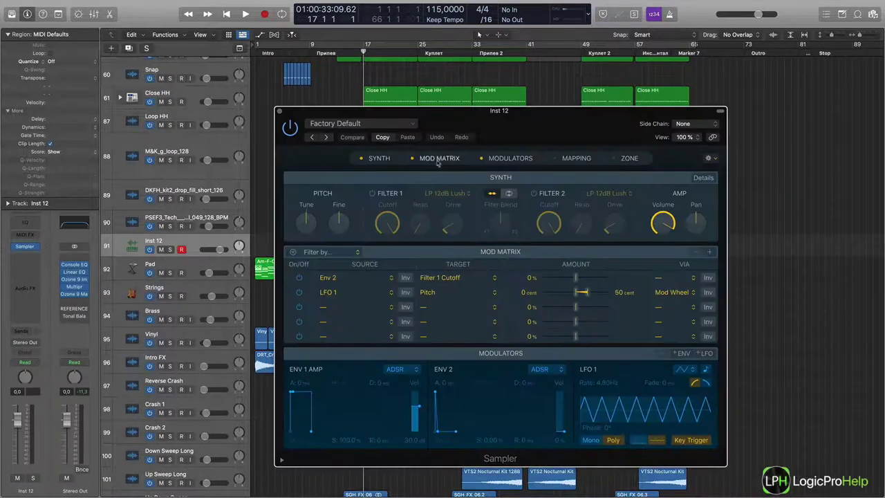
# Load the Classical Piano preset from the Acoustic Pianos category into Sampler and close the instrument window
pyautogui.click(375, 125)
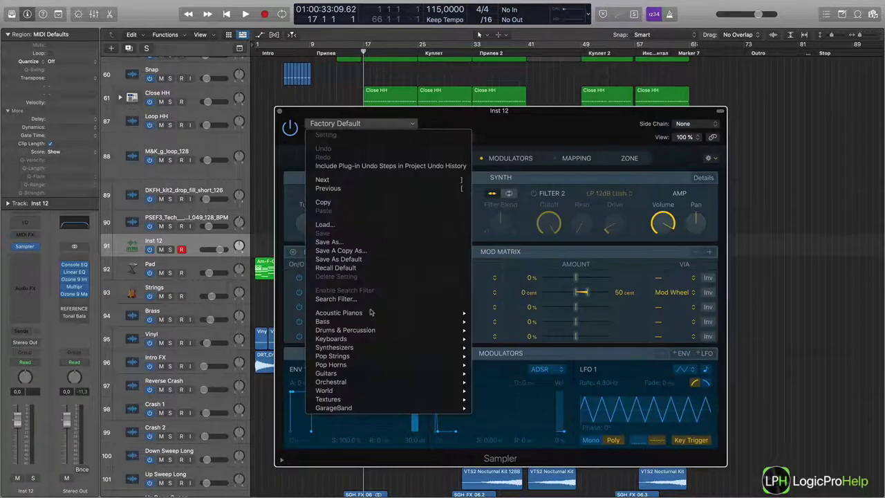
pyautogui.moveTo(370, 322)
pyautogui.moveTo(364, 384)
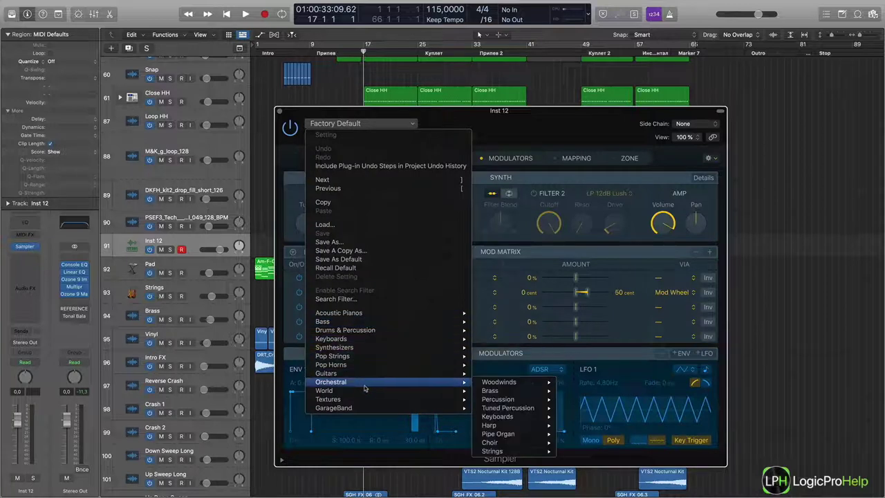
pyautogui.moveTo(366, 339)
pyautogui.moveTo(517, 341)
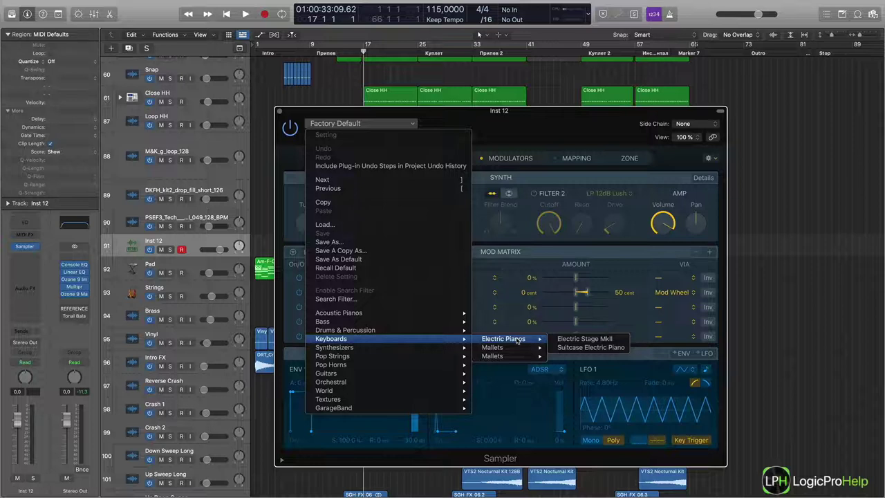
pyautogui.moveTo(395, 312)
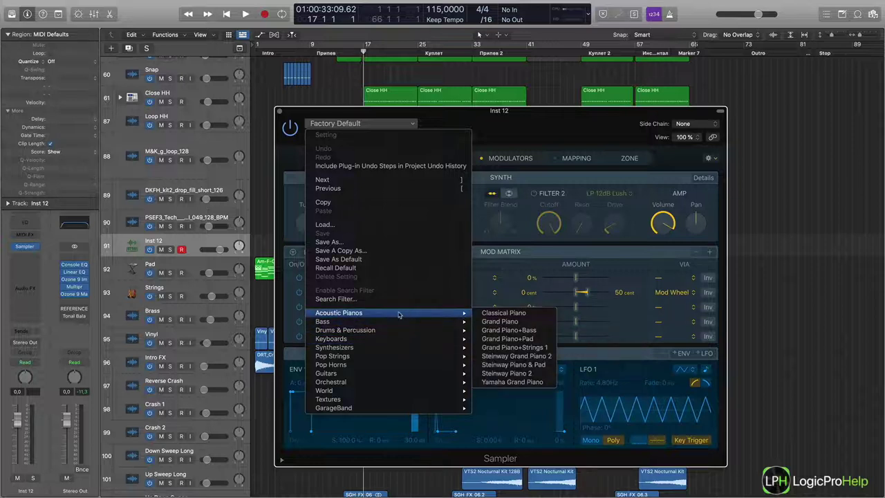
pyautogui.click(525, 320)
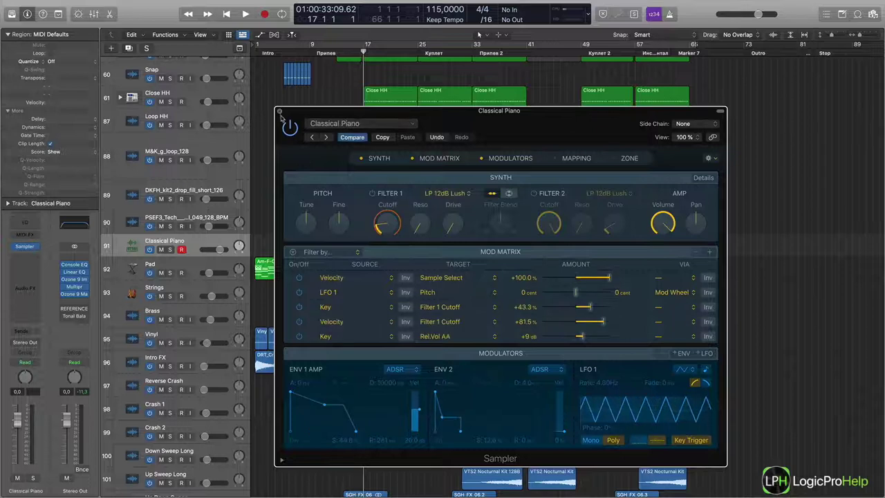
pyautogui.click(280, 111)
# Copy the Pad track's Am-F-C-Em region at bar 17 onto the Classical Piano track at the same position
pyautogui.press('super+Right')
pyautogui.press('super+Right')
pyautogui.press('super+Right')
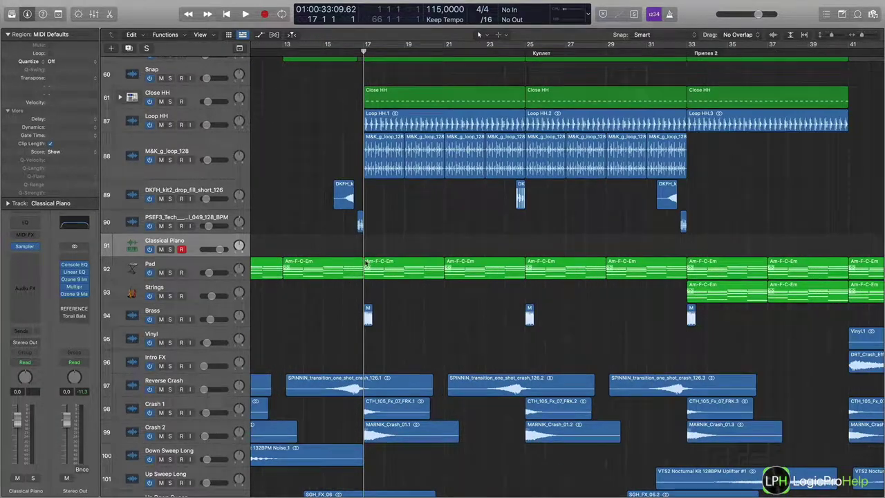
pyautogui.click(371, 265)
pyautogui.moveTo(373, 268); pyautogui.dragTo(373, 245)
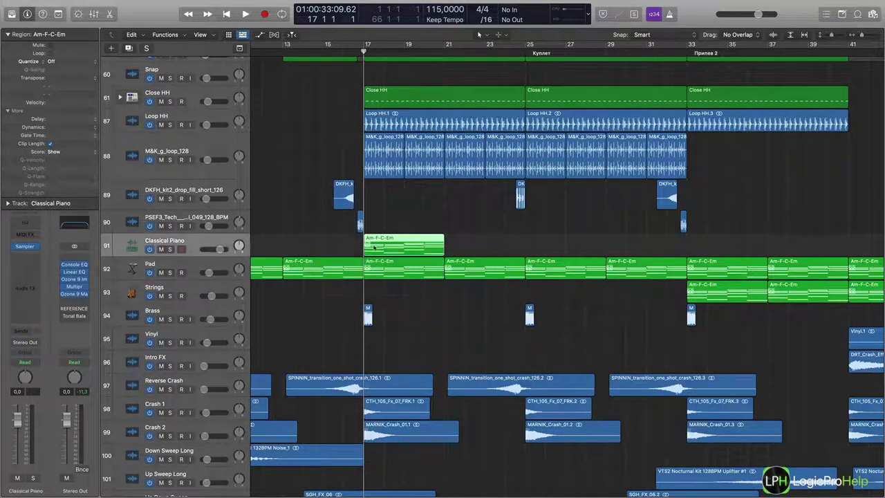
# Solo the Classical Piano track with its volume lowered to -13.0 dB and play it from bar 17
pyautogui.click(169, 249)
pyautogui.moveTo(218, 249); pyautogui.dragTo(208, 249)
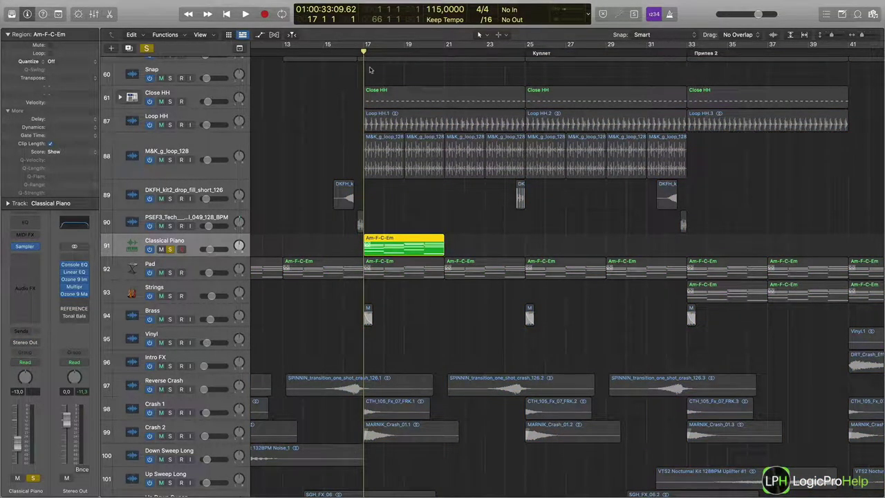
pyautogui.press('space')
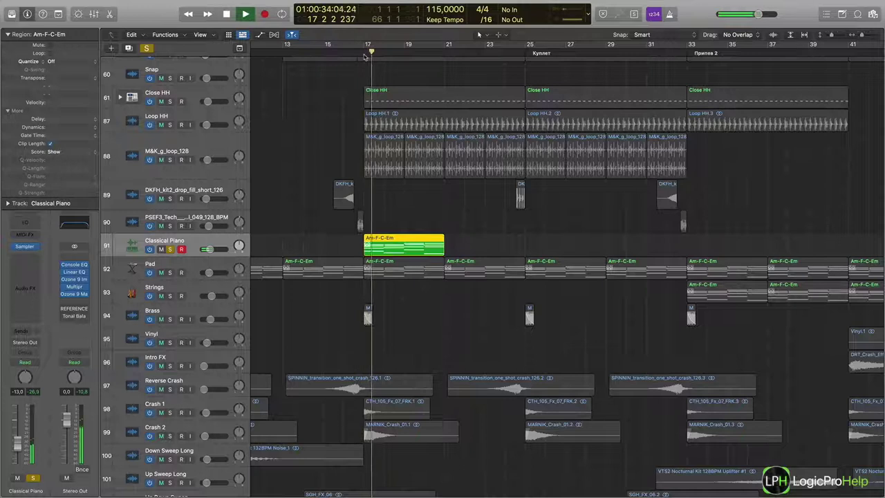
pyautogui.press('super+Right')
pyautogui.hscroll(5, 581, 154)
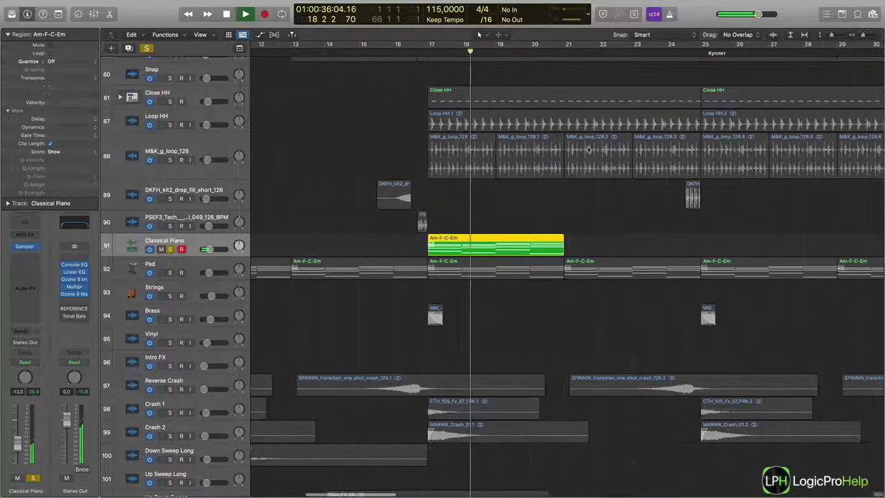
# Increase the Classical Piano track's height and stop playback
pyautogui.moveTo(196, 257); pyautogui.dragTo(196, 295)
pyautogui.press('space')
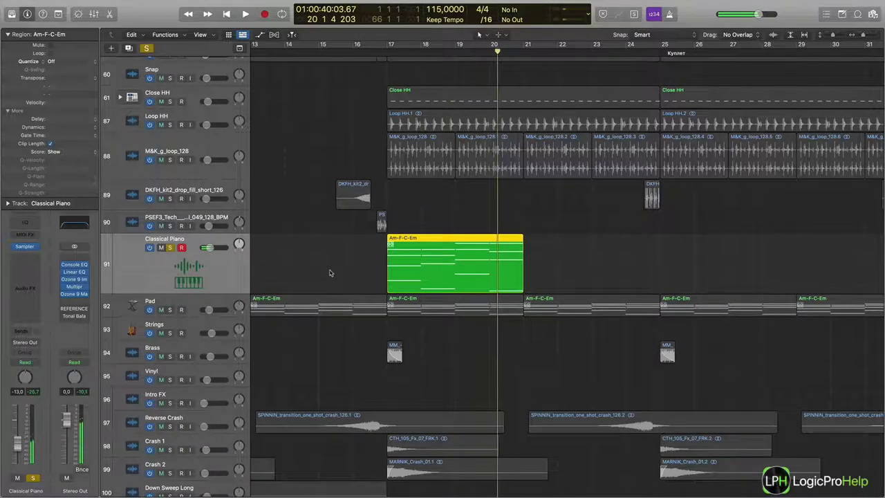
pyautogui.click(360, 253)
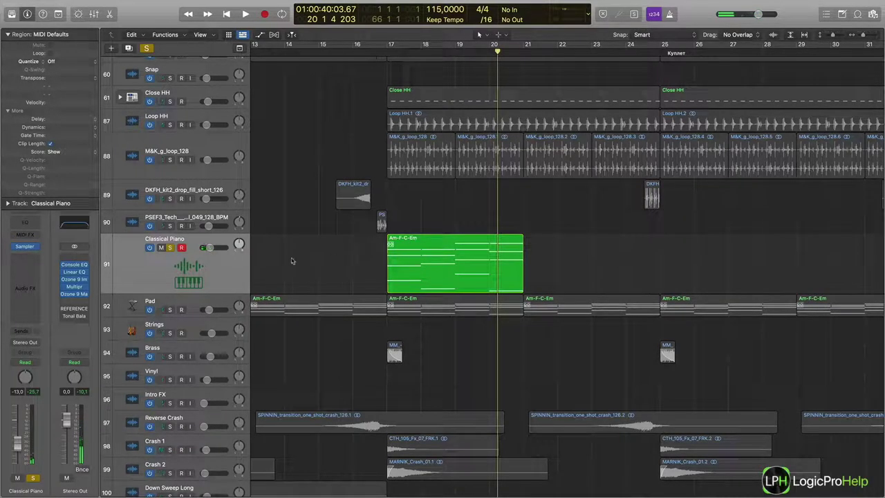
# Rename the copied region on the Classical Piano track to "Ритм Аккорды"
pyautogui.click(170, 247)
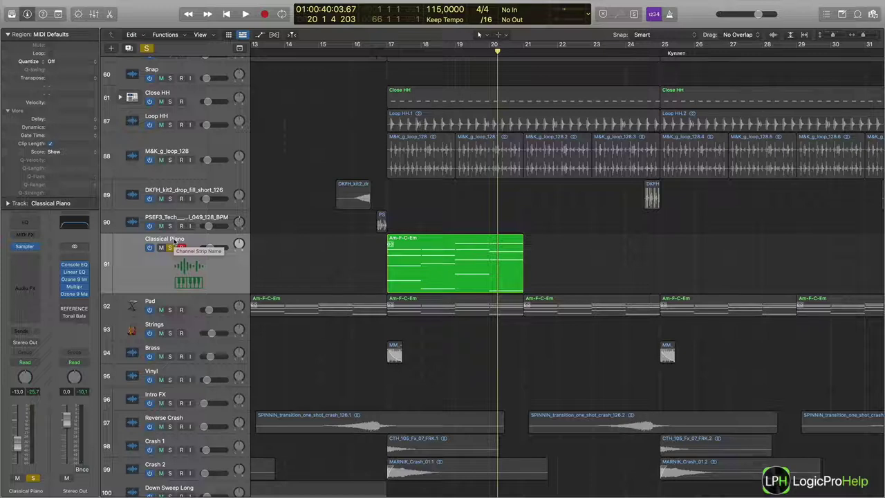
pyautogui.doubleClick(174, 238)
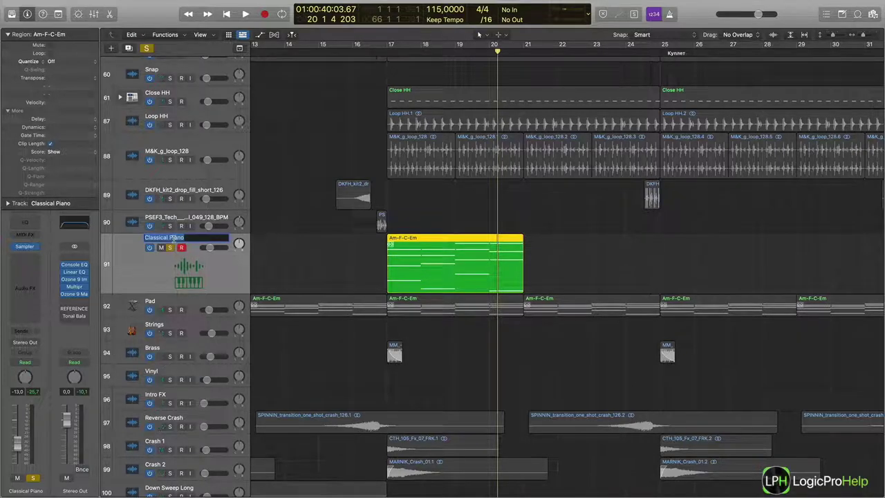
pyautogui.click(382, 253)
pyautogui.click(409, 244)
pyautogui.hotkey('shift', 'n')
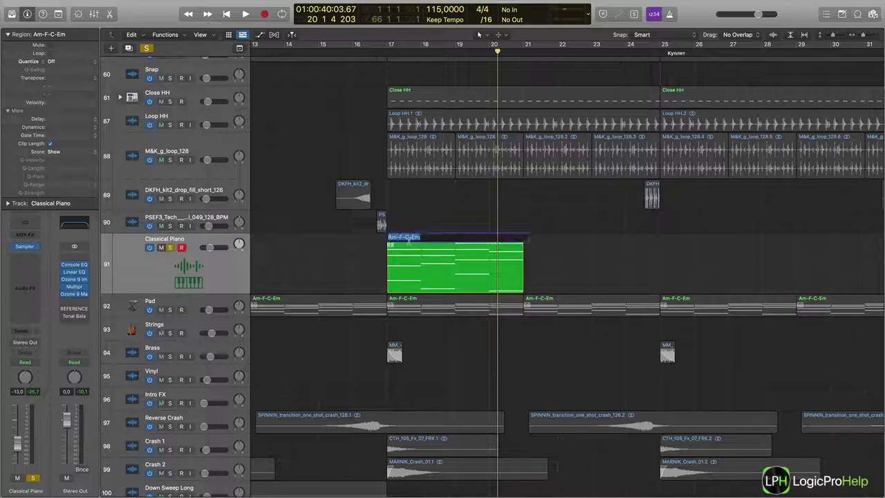
pyautogui.write('P')
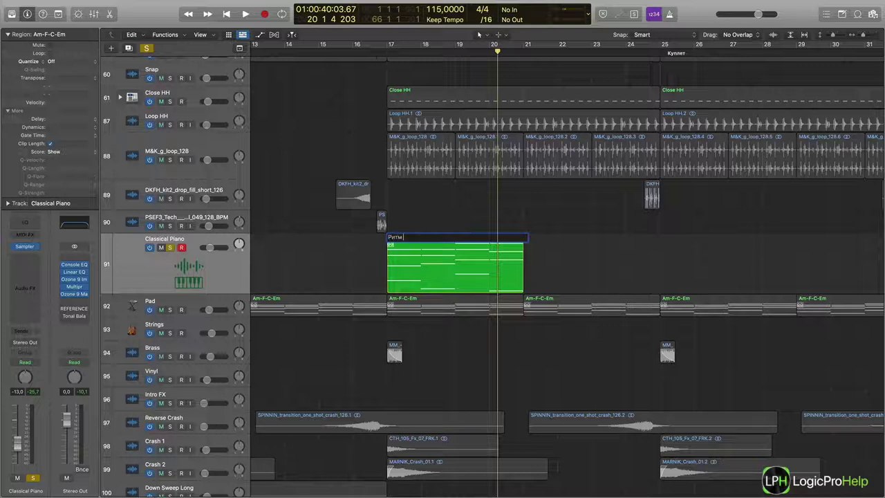
pyautogui.write('итм Аккорды')
pyautogui.press('Return')
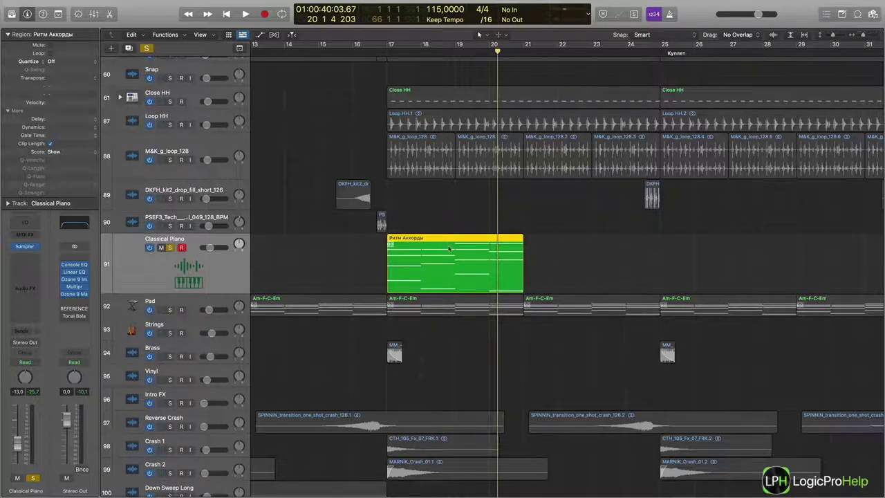
# Open the Ритм Аккорды region in the Piano Roll and turn its sustained chords into repeated short notes, five hits per bar
pyautogui.doubleClick(447, 243)
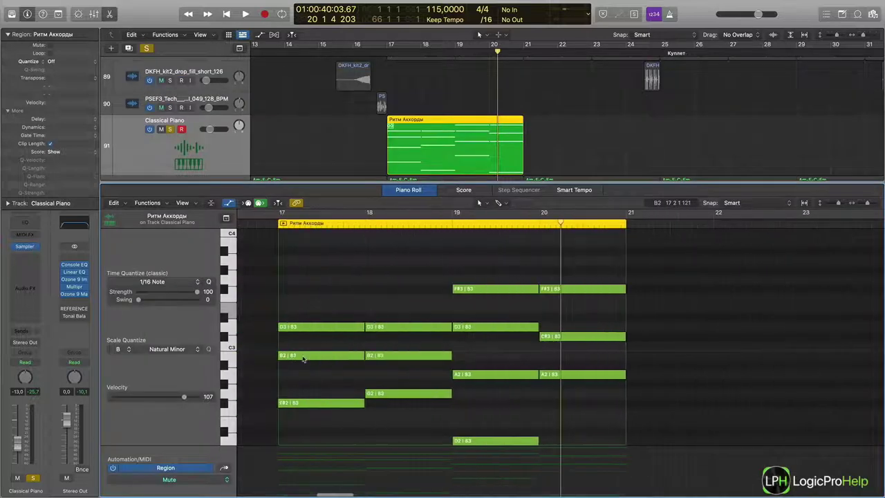
pyautogui.press('super+a')
pyautogui.scroll(-3, 356, 314)
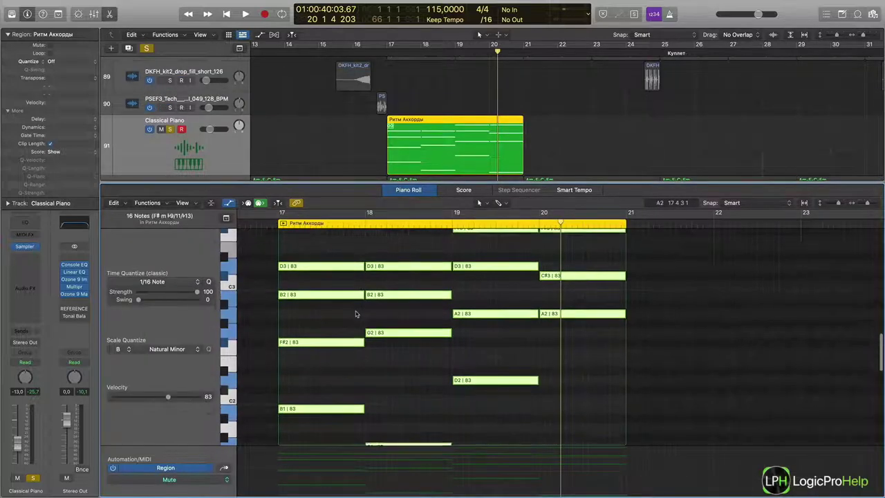
pyautogui.scroll(3, 356, 313)
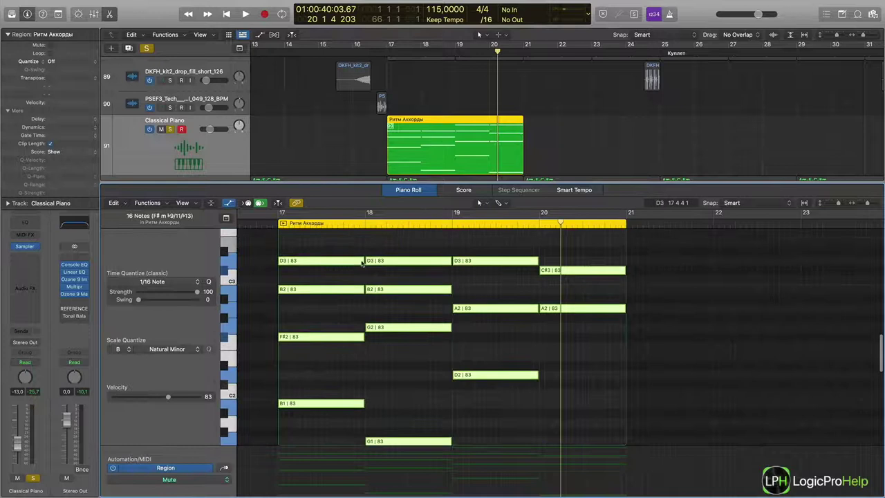
pyautogui.moveTo(360, 260)
pyautogui.mouseDown()
pyautogui.moveTo(291, 263)
pyautogui.moveTo(359, 262)
pyautogui.mouseUp()
# Divide the last chord hit of bars 18 and 20 into two shorter hits across all chord notes
pyautogui.moveTo(443, 249); pyautogui.dragTo(447, 442)
pyautogui.moveTo(532, 391); pyautogui.dragTo(525, 260)
pyautogui.scroll(5, 529, 278)
pyautogui.scroll(-2, 530, 284)
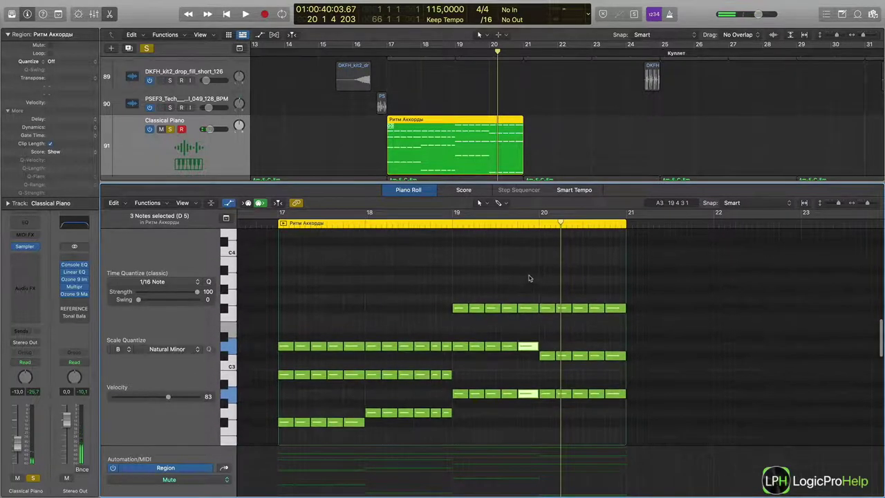
pyautogui.scroll(-1, 528, 278)
pyautogui.moveTo(609, 271); pyautogui.dragTo(619, 398)
pyautogui.scroll(10, 619, 398)
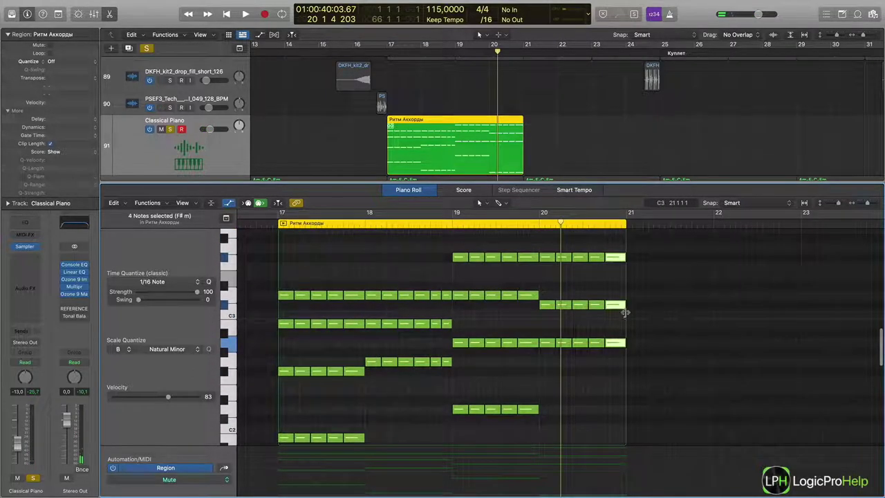
pyautogui.moveTo(624, 312)
pyautogui.mouseDown()
pyautogui.moveTo(613, 307)
pyautogui.moveTo(623, 313)
pyautogui.mouseUp()
# Play the soloed Ритм Аккорды region from bar 17 to its end and enlarge the arrangement area above the Piano Roll
pyautogui.click(387, 52)
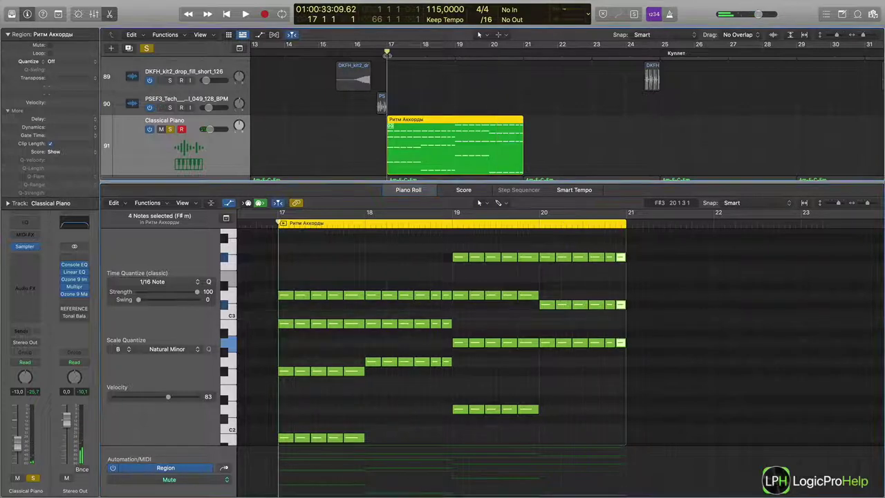
pyautogui.press('space')
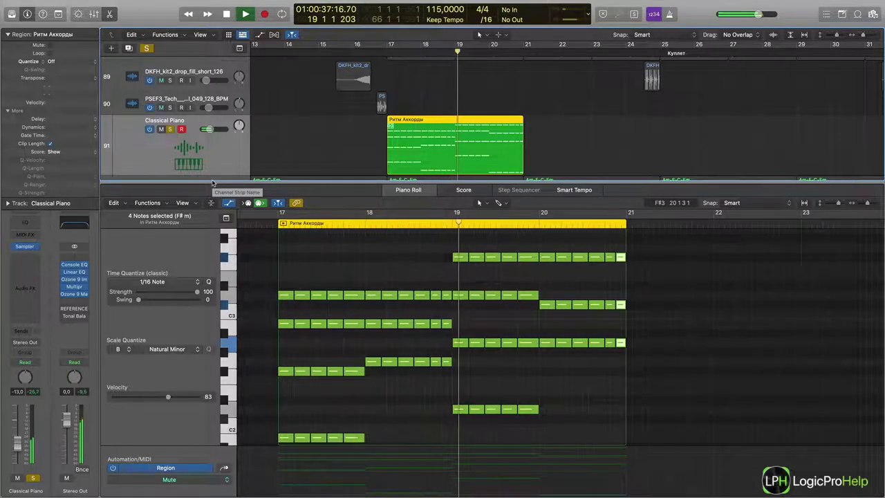
pyautogui.click(411, 259)
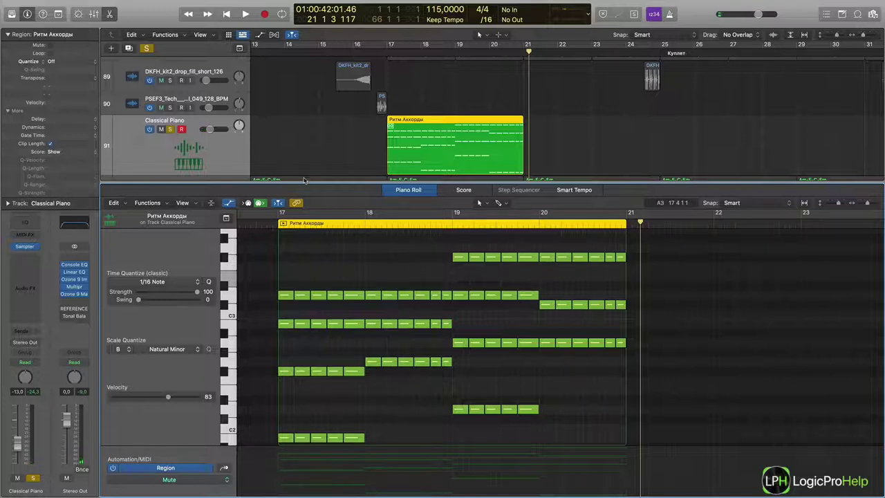
pyautogui.moveTo(303, 182); pyautogui.dragTo(304, 254)
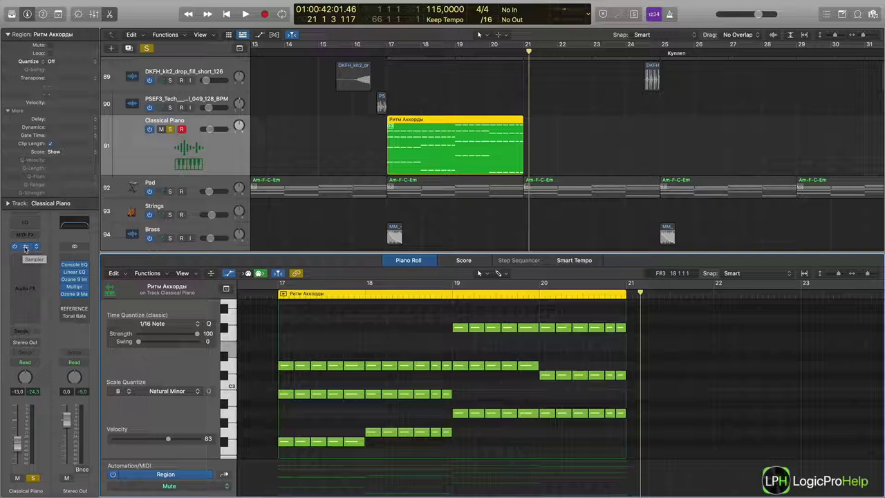
# Unsolo the Classical Piano track with the playhead back at bar 17 and reduce its track height
pyautogui.click(384, 54)
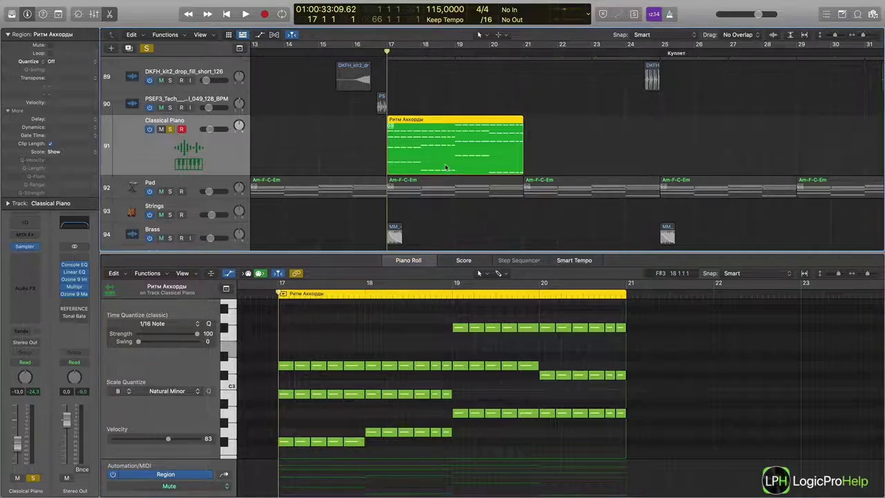
pyautogui.press('super+Left')
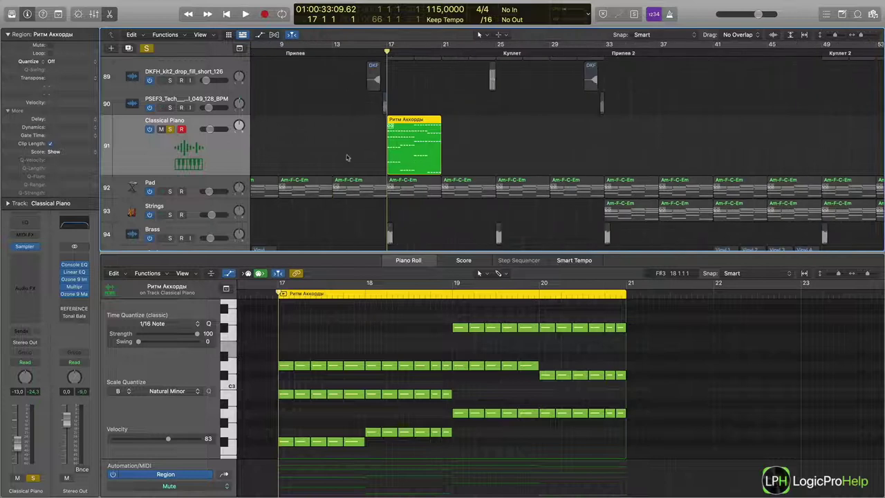
pyautogui.click(170, 130)
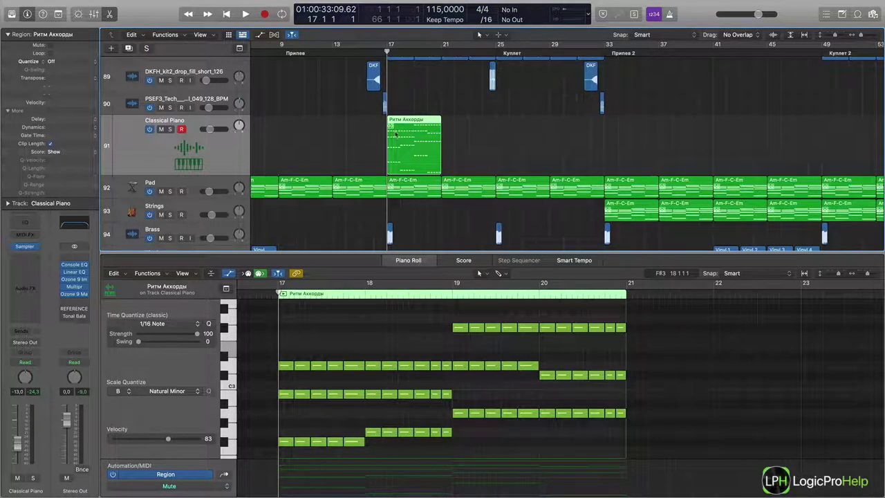
pyautogui.moveTo(220, 174); pyautogui.dragTo(219, 158)
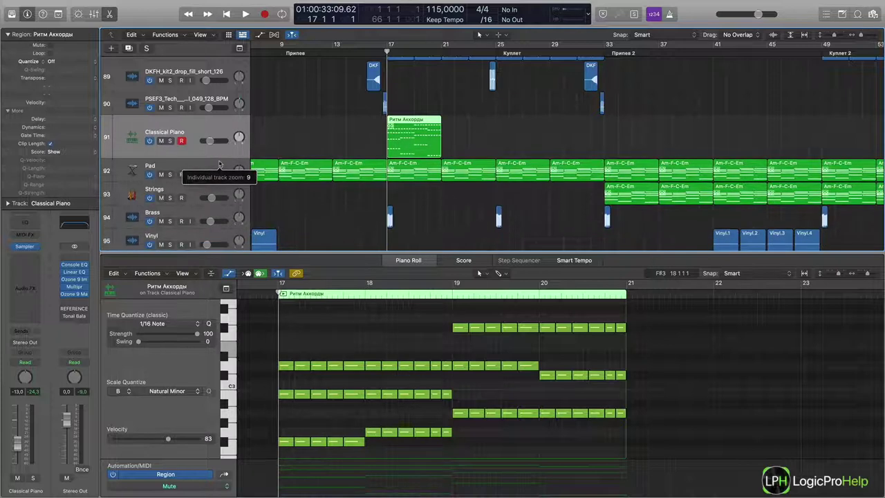
# Look through the arrangement from the lower audio tracks up to Kick + Sub and back to the Classical Piano track
pyautogui.scroll(-10, 323, 184)
pyautogui.scroll(-12, 323, 185)
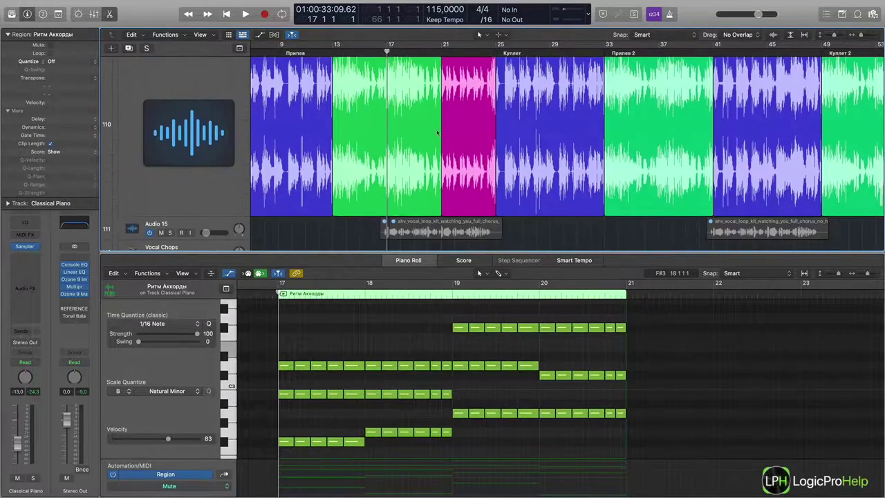
pyautogui.scroll(15, 425, 165)
pyautogui.scroll(15, 424, 165)
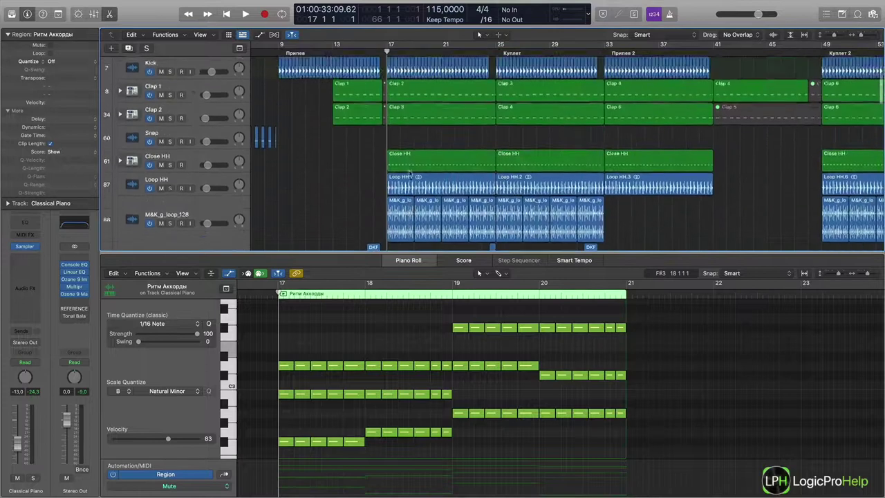
pyautogui.scroll(5, 409, 173)
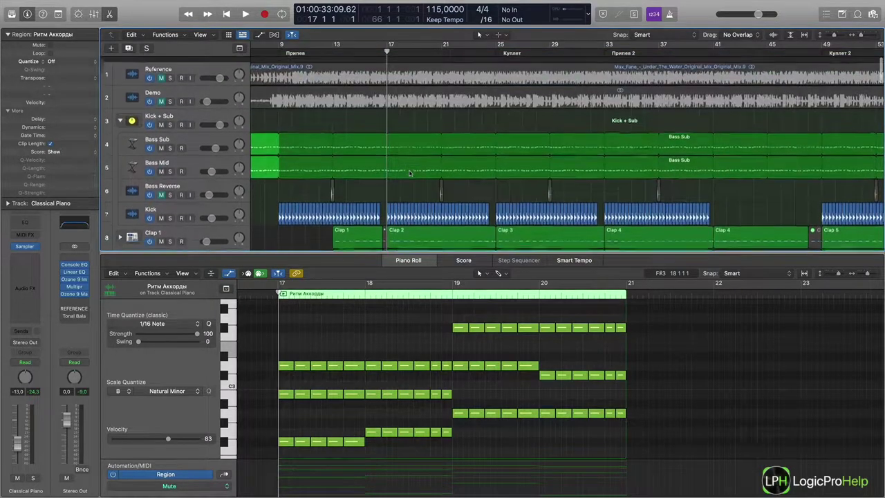
pyautogui.hscroll(2, 389, 175)
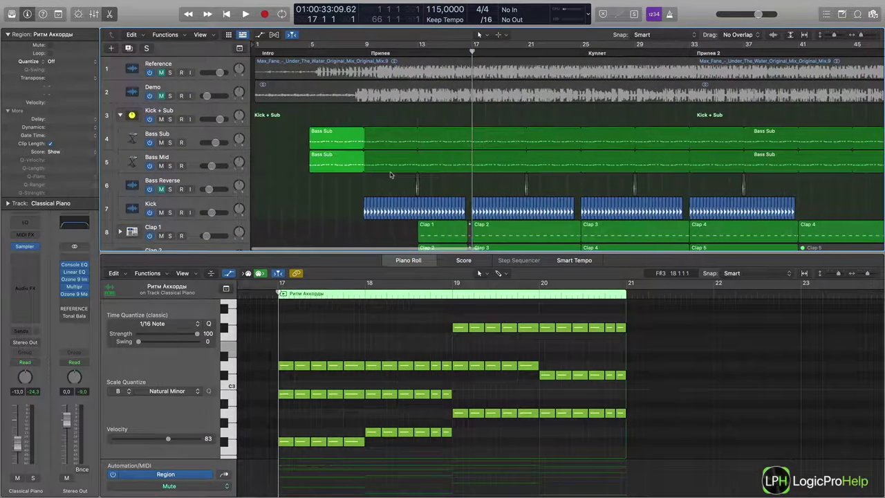
pyautogui.scroll(-15, 389, 176)
pyautogui.scroll(-2, 390, 176)
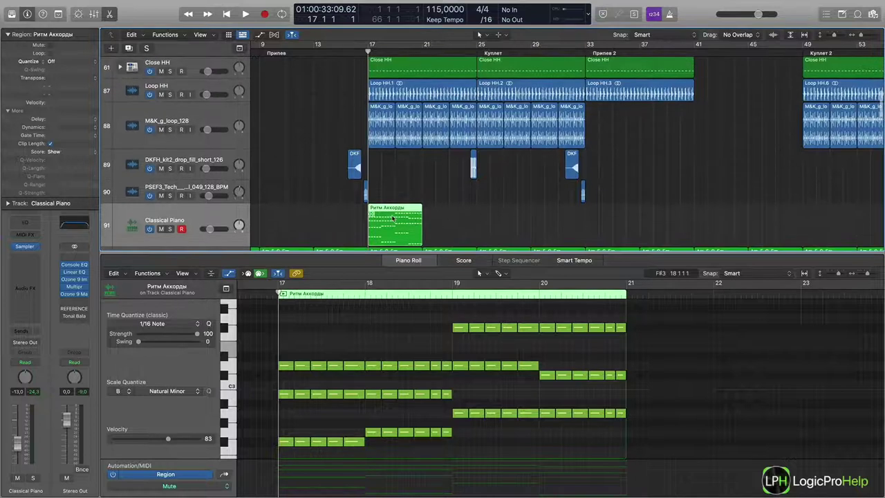
# Reopen the Ритм Аккорды region in the Piano Roll and select the lowest note row across bars 17 to 20 for inspection
pyautogui.press('e')
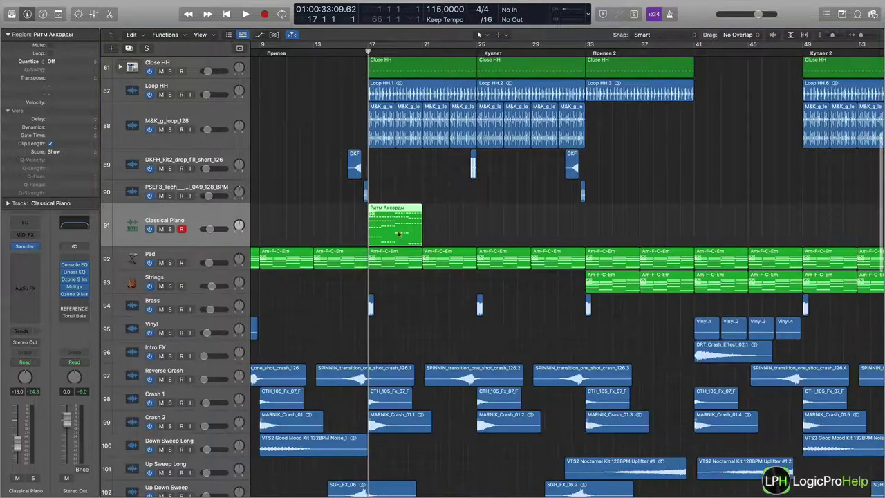
pyautogui.doubleClick(392, 209)
pyautogui.scroll(-5, 411, 344)
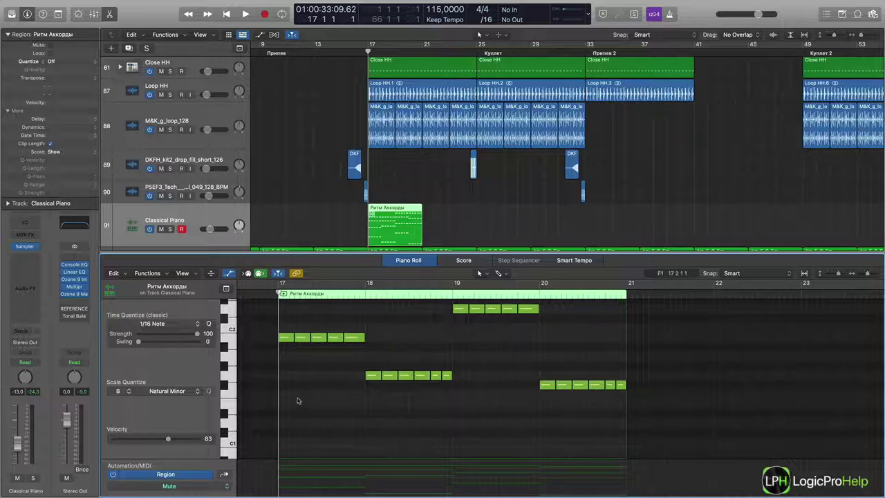
pyautogui.moveTo(283, 407); pyautogui.dragTo(622, 308)
pyautogui.scroll(5, 577, 347)
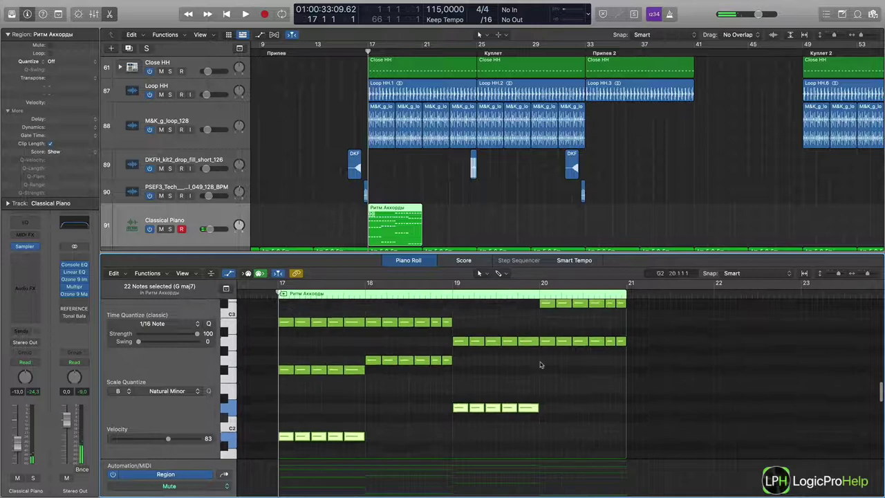
pyautogui.moveTo(353, 443)
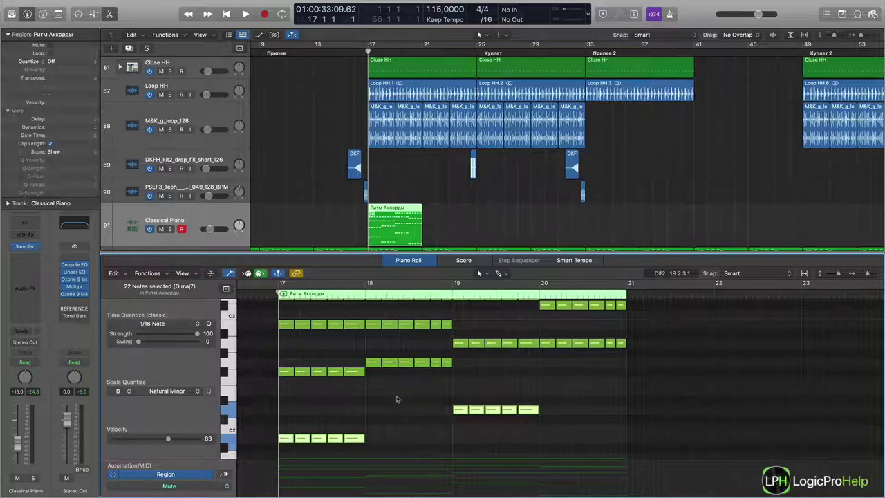
pyautogui.scroll(-5, 397, 398)
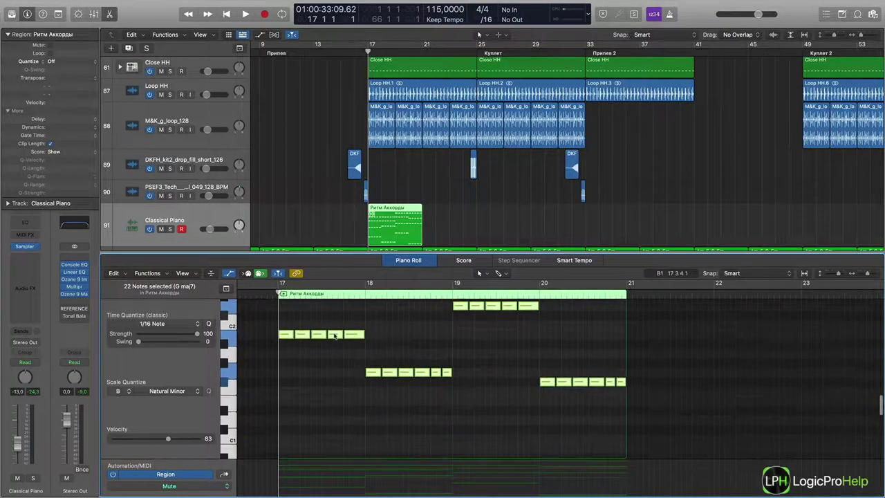
# Close the chord editor and open the first Bass Sub region in the Piano Roll to view its notes from bar 5
pyautogui.click(409, 255)
pyautogui.scroll(6, 404, 275)
pyautogui.scroll(1, 404, 275)
pyautogui.hscroll(-5, 404, 276)
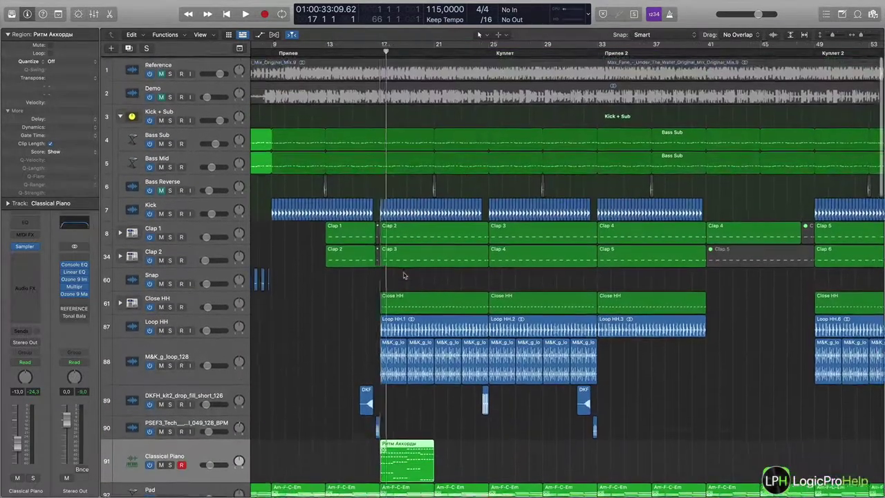
pyautogui.click(334, 140)
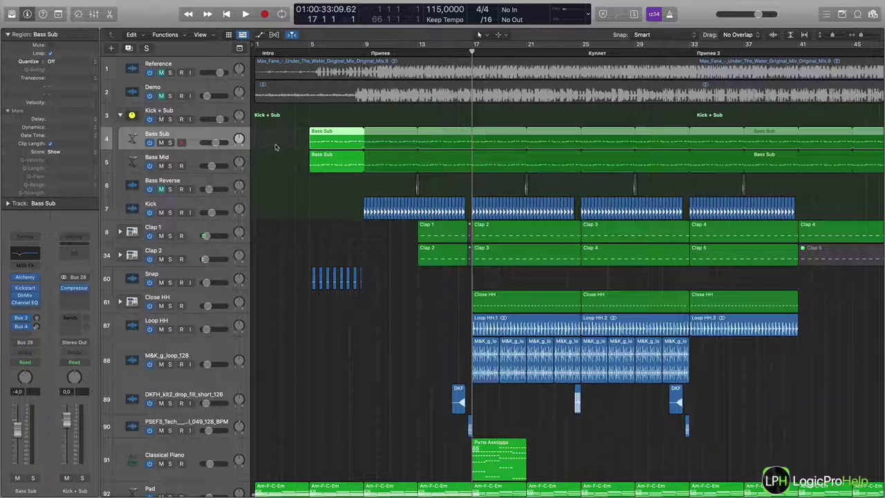
pyautogui.doubleClick(334, 140)
pyautogui.hscroll(-10, 399, 417)
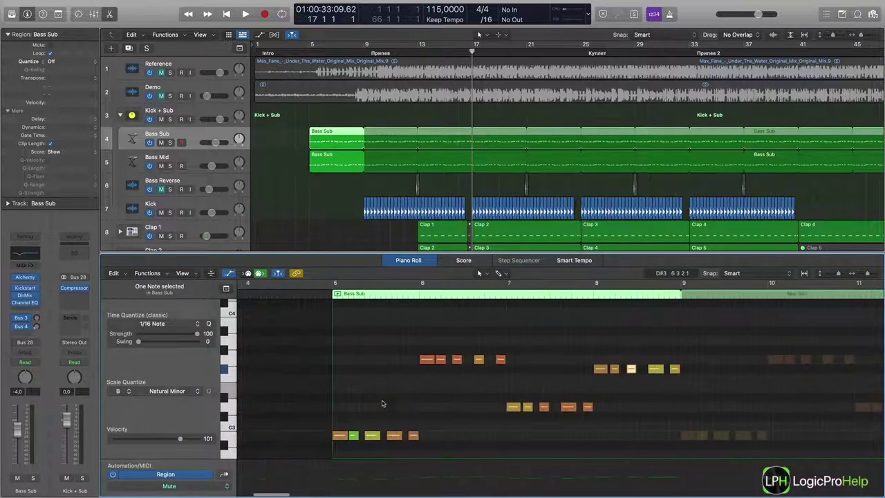
pyautogui.hscroll(3, 359, 417)
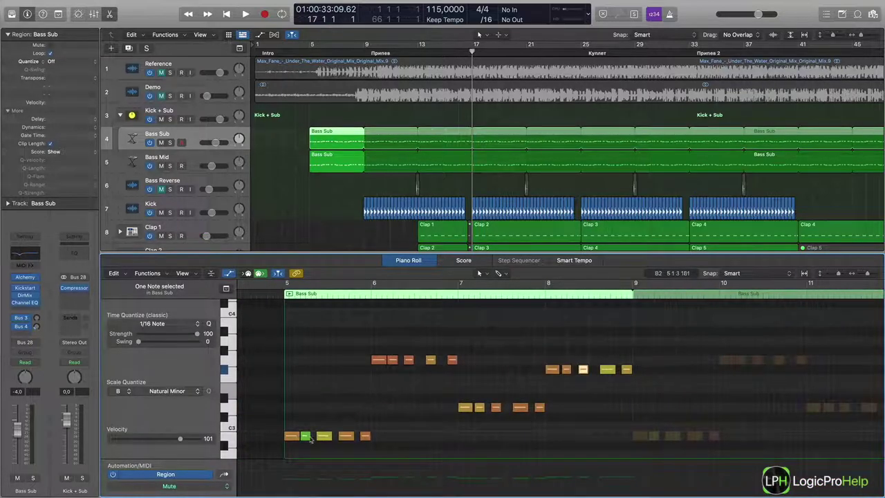
# Solo the Bass Sub track and play its region from bar 5 to nearly bar 9
pyautogui.click(310, 54)
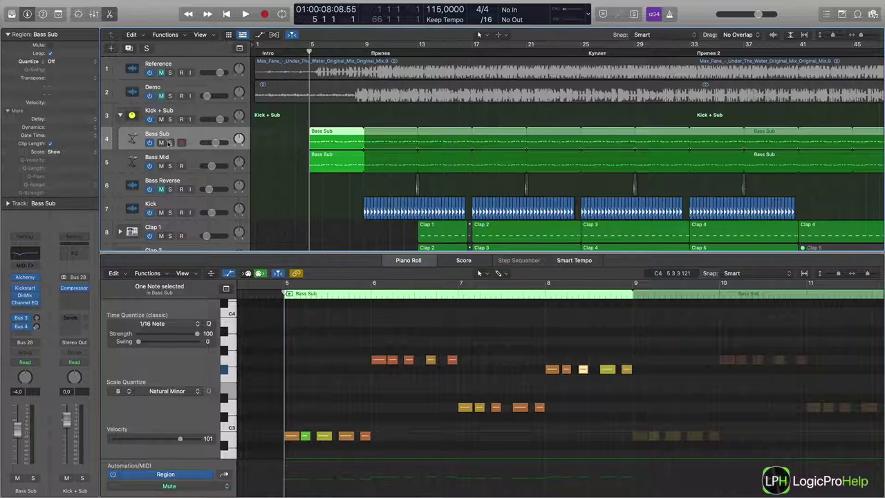
pyautogui.click(169, 142)
pyautogui.click(359, 335)
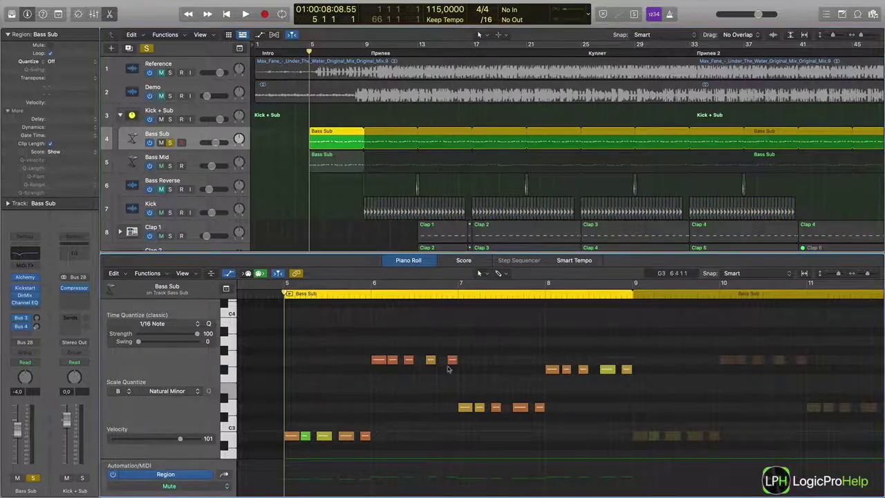
pyautogui.press('space')
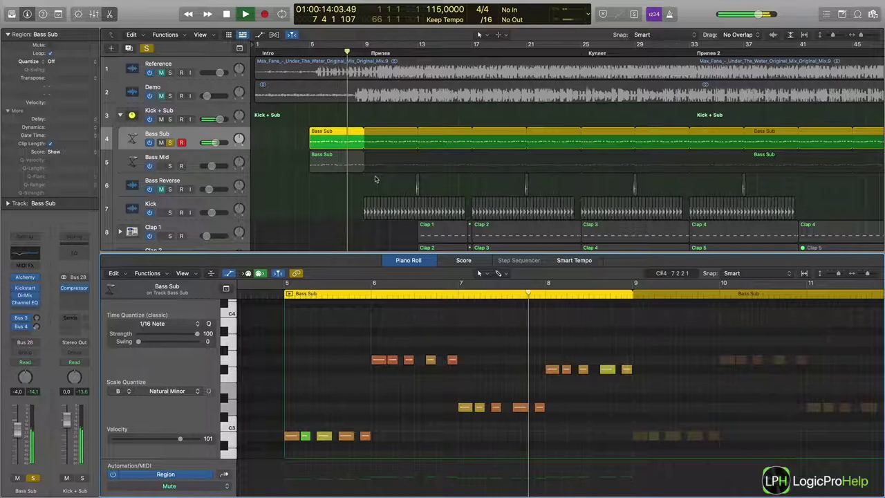
pyautogui.press('space')
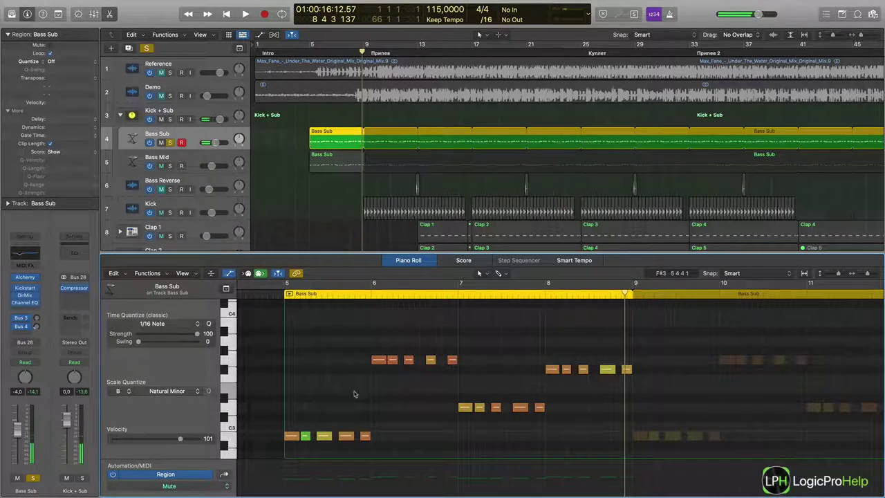
# Examine the pitch and velocity of the bar 5 Bass Sub notes and their position relative to the neighbouring bars
pyautogui.moveTo(293, 438)
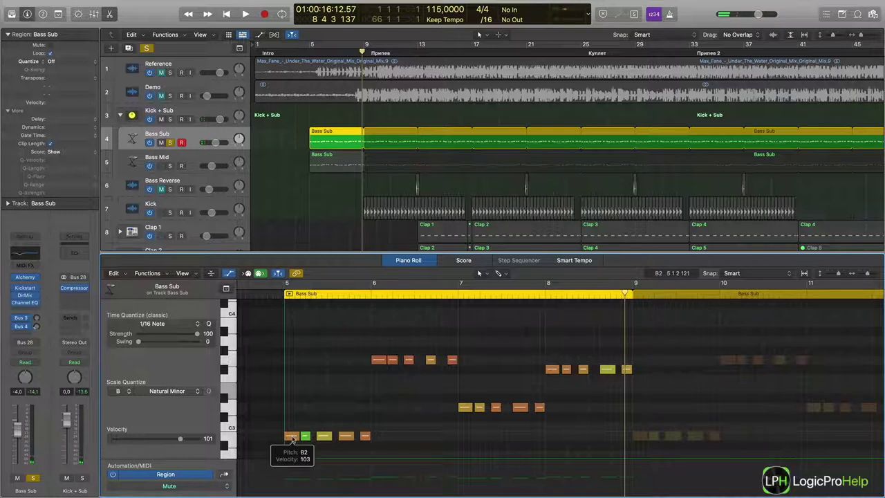
pyautogui.scroll(-5, 296, 359)
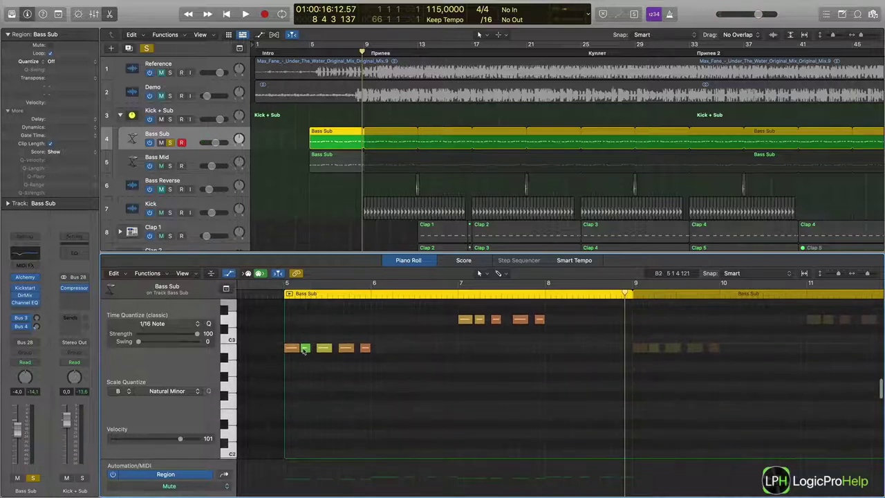
pyautogui.moveTo(304, 351)
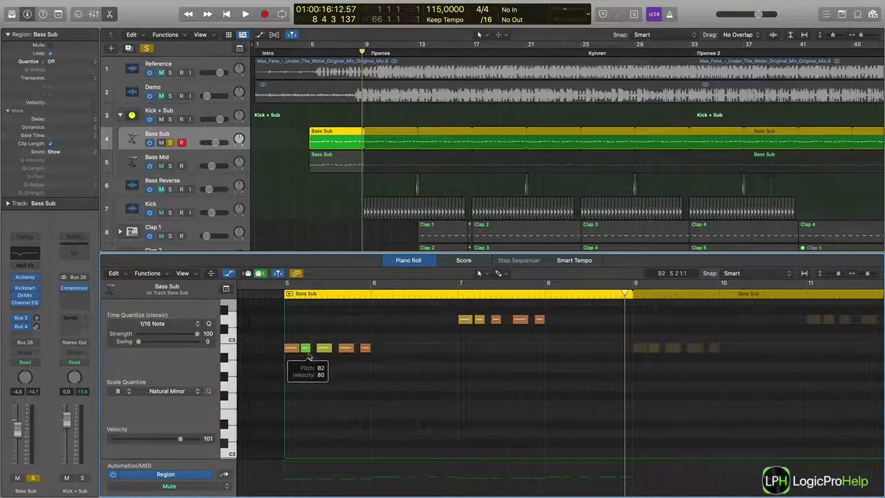
pyautogui.scroll(4, 307, 354)
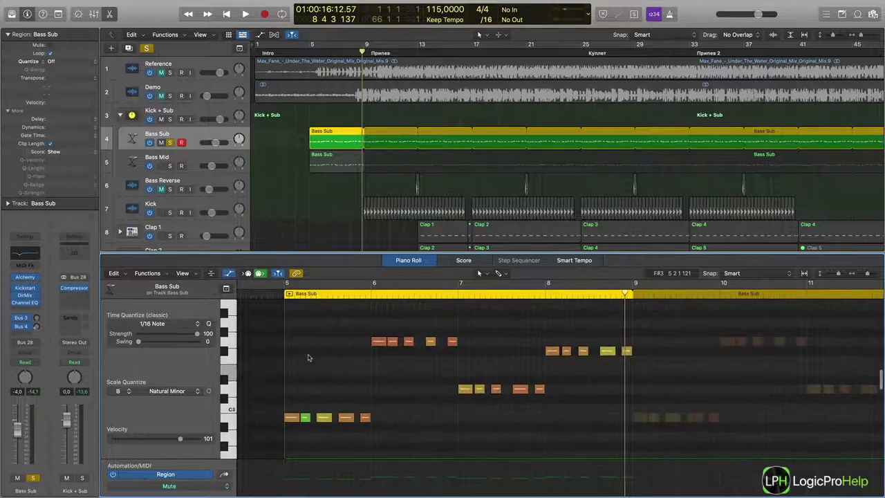
pyautogui.hscroll(1, 310, 369)
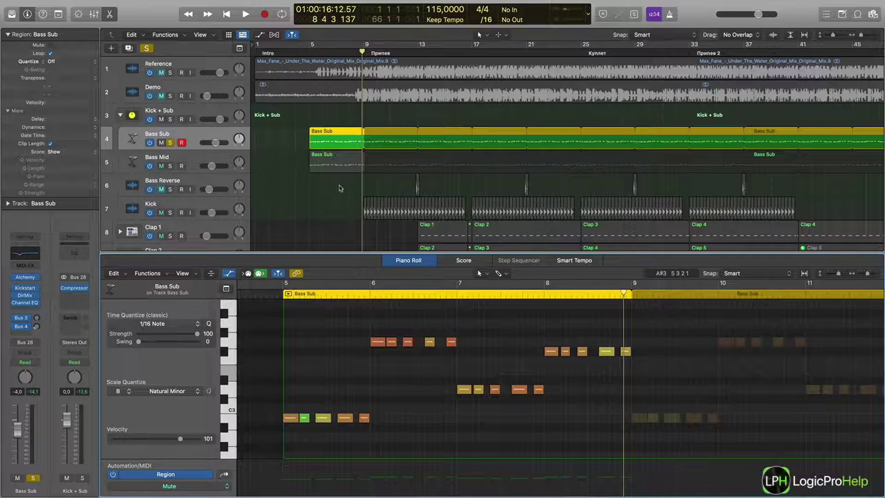
# Copy the Ритм Аккорды region from bar 17 to bar 5 on the Classical Piano track
pyautogui.scroll(-15, 339, 188)
pyautogui.moveTo(482, 211); pyautogui.dragTo(328, 214)
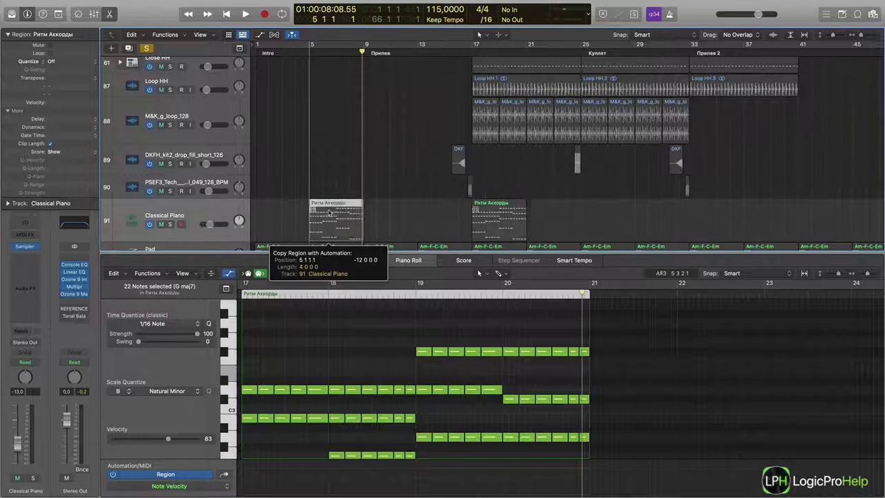
pyautogui.scroll(2, 328, 215)
pyautogui.scroll(-2, 328, 215)
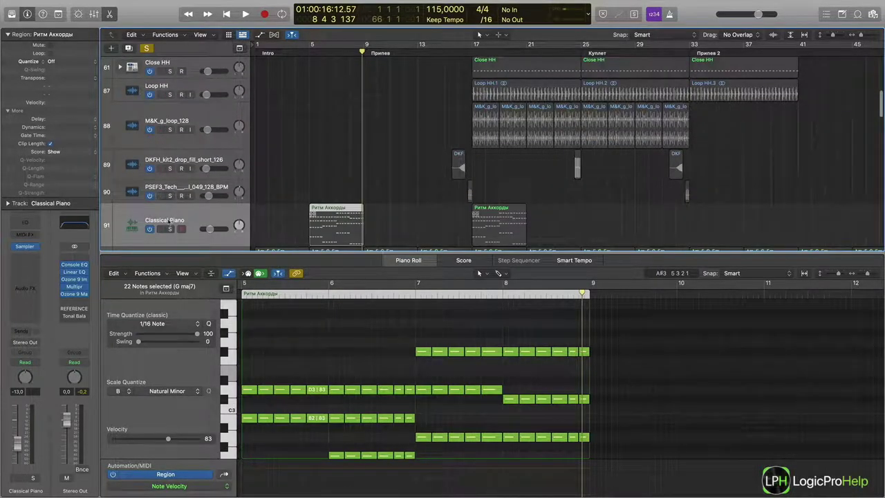
# Solo Classical Piano together with Bass Sub and play both from bar 5 into bar 7
pyautogui.click(170, 229)
pyautogui.scroll(15, 332, 192)
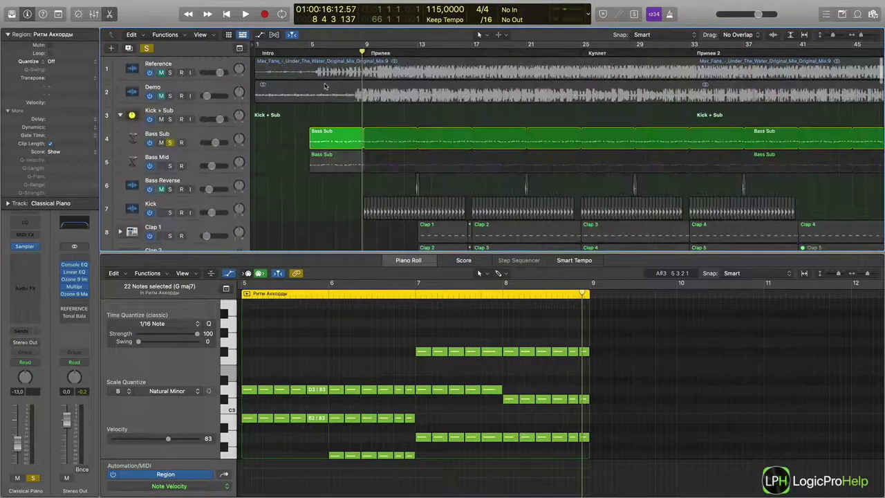
pyautogui.click(308, 52)
pyautogui.press('space')
pyautogui.scroll(-15, 336, 93)
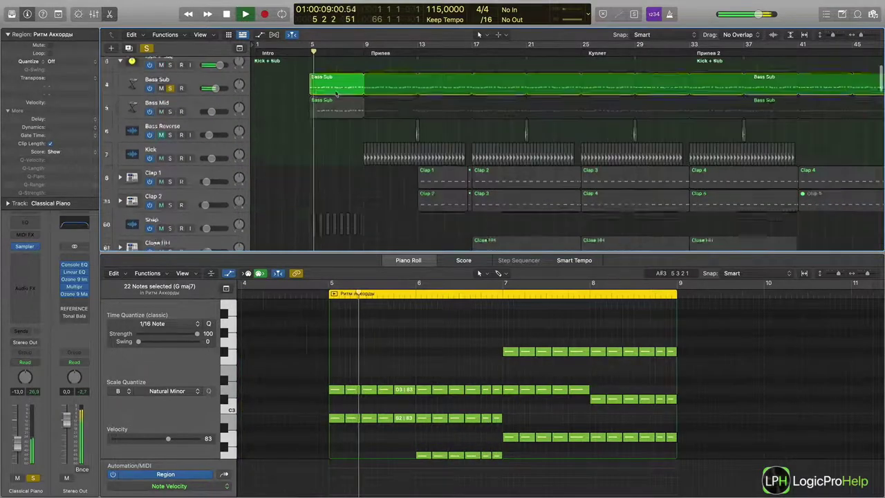
pyautogui.scroll(-2, 335, 93)
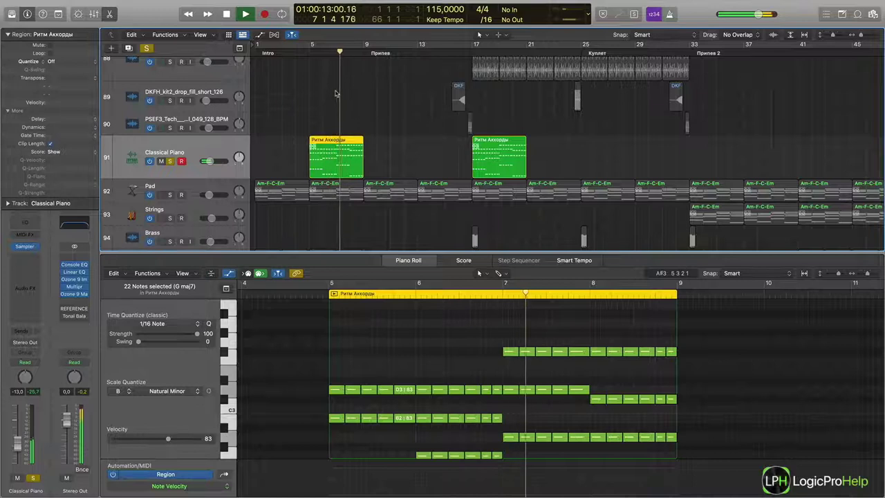
pyautogui.press('space')
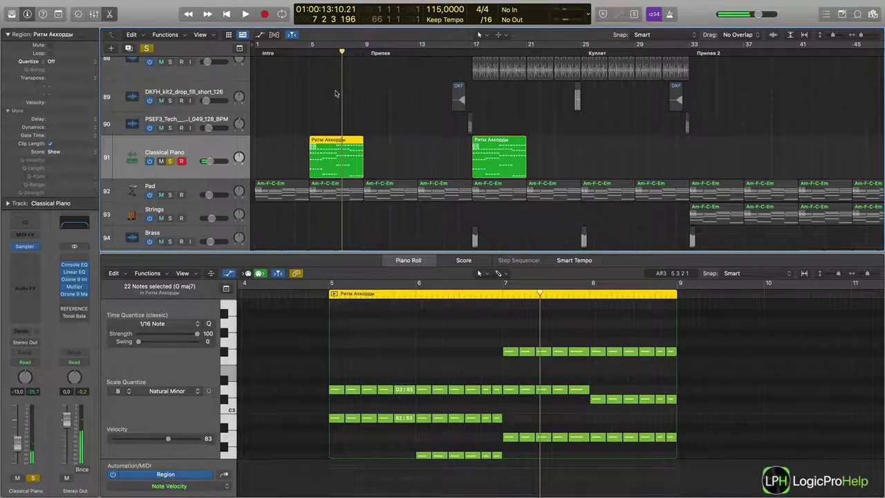
# Return the playhead to bar 5, enlarge the arrangement area and compare the Bass Sub notes with the Ритм Аккорды chords in the Piano Roll
pyautogui.click(309, 54)
pyautogui.moveTo(328, 262); pyautogui.dragTo(327, 320)
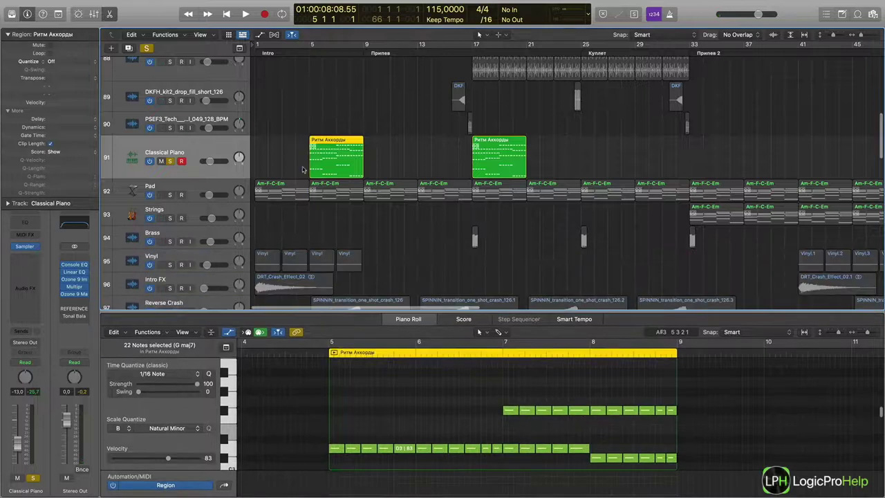
pyautogui.scroll(15, 302, 166)
pyautogui.scroll(2, 302, 166)
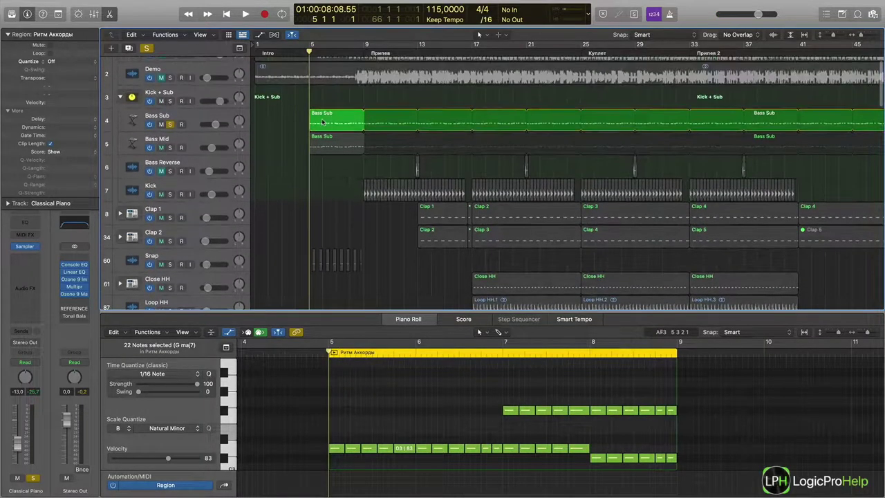
pyautogui.click(322, 122)
pyautogui.scroll(-15, 325, 110)
pyautogui.click(327, 96)
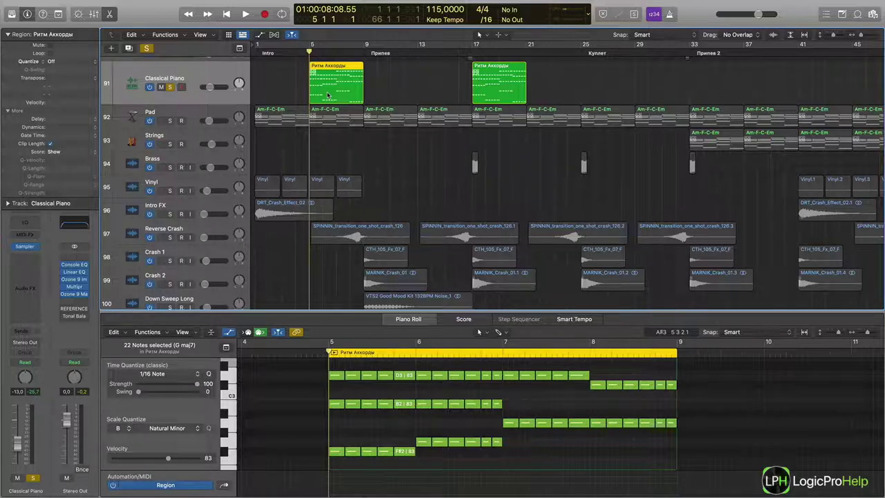
pyautogui.scroll(5, 363, 192)
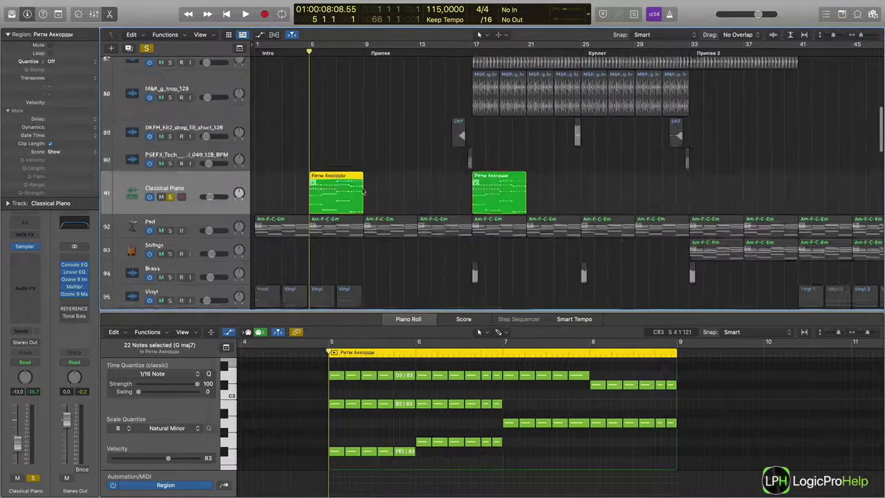
pyautogui.scroll(20, 363, 192)
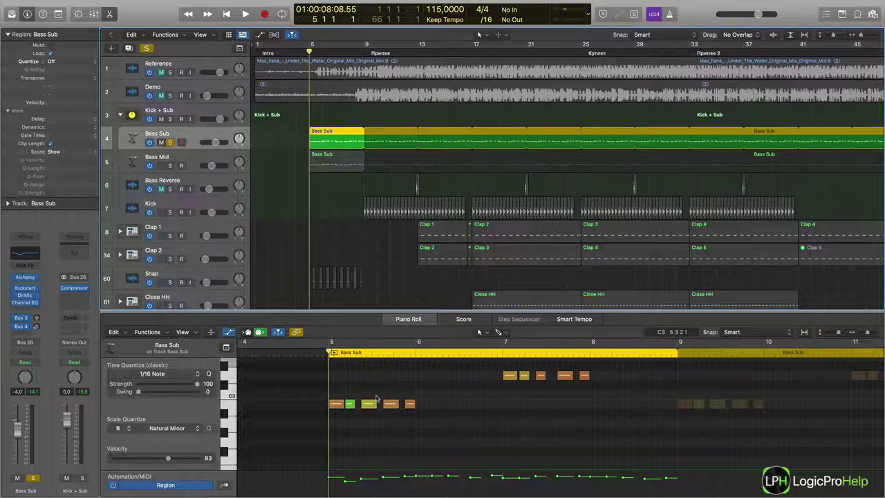
pyautogui.scroll(3, 376, 396)
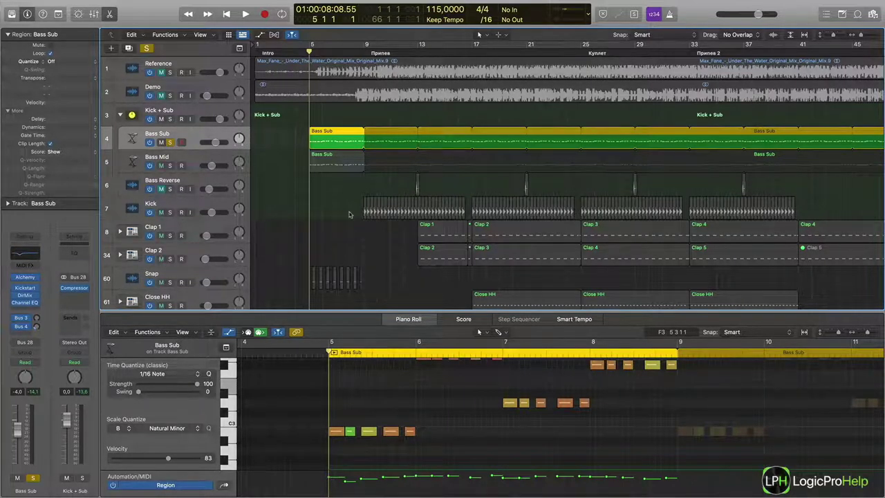
# Select the bar 5 Ритм Аккорды region on Classical Piano together with the Bass Sub region to show both in the Piano Roll
pyautogui.scroll(-10, 349, 217)
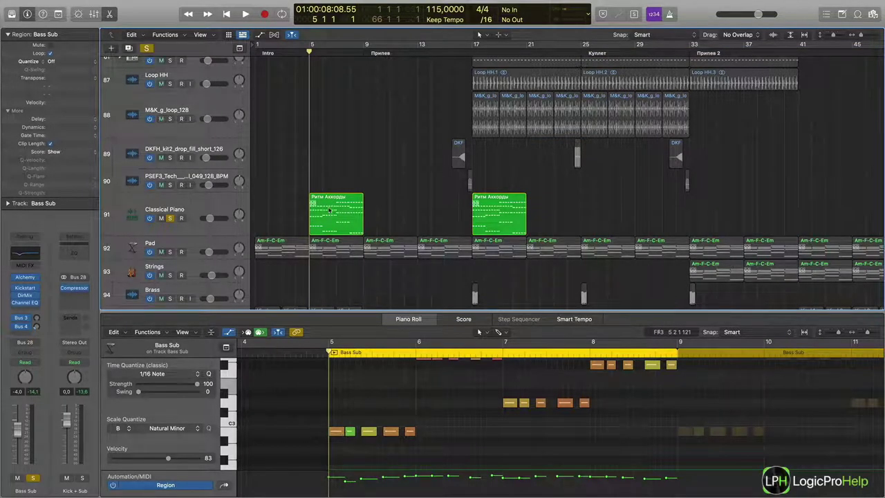
pyautogui.scroll(2, 329, 207)
pyautogui.scroll(10, 329, 207)
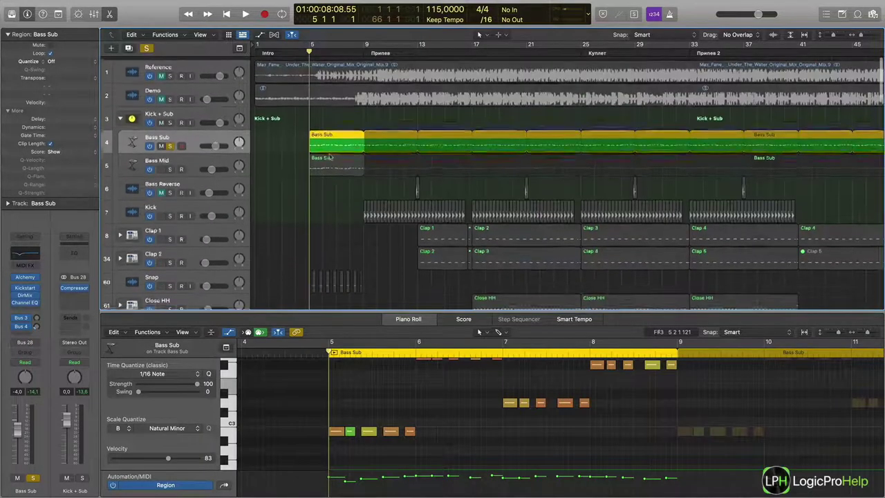
pyautogui.scroll(-20, 342, 188)
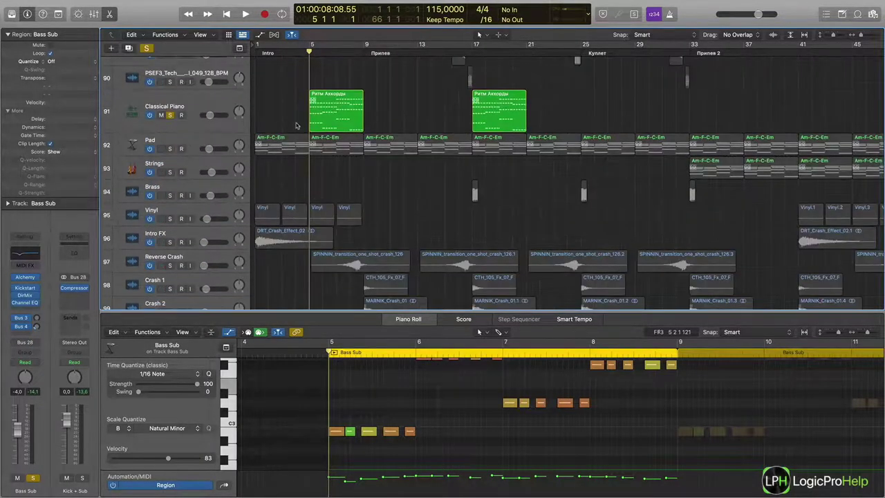
pyautogui.click(338, 116)
pyautogui.scroll(15, 352, 152)
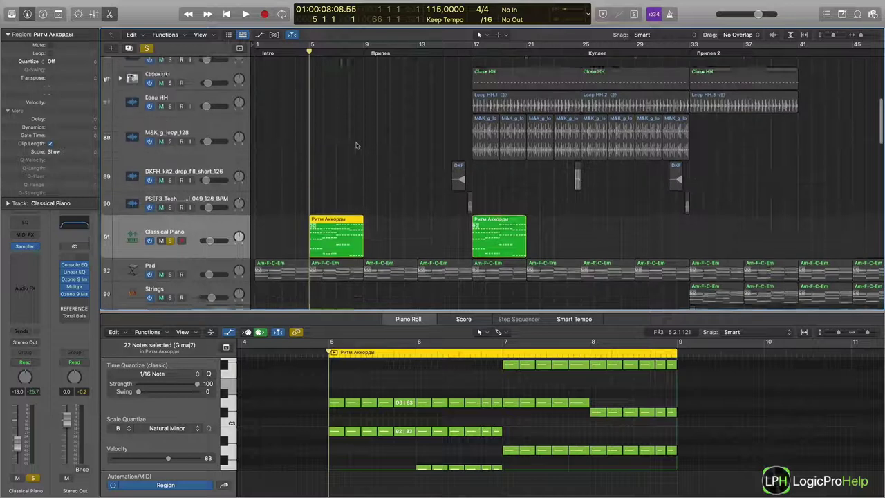
pyautogui.scroll(3, 351, 179)
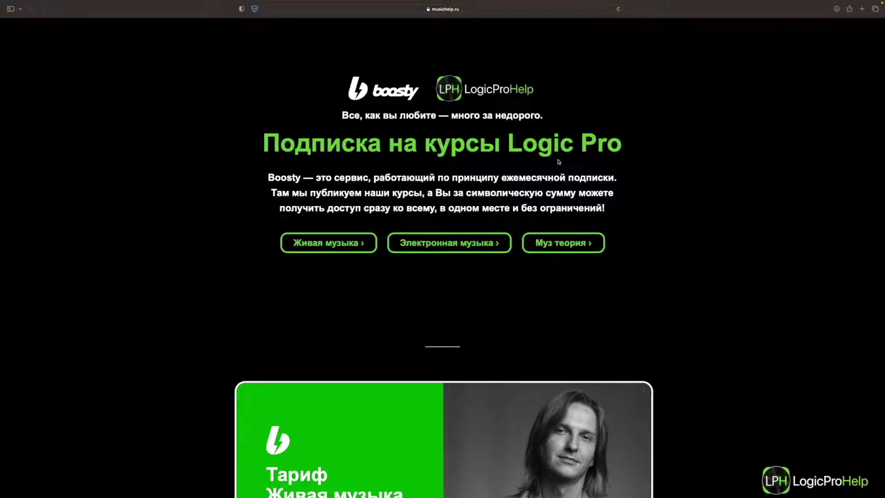
# Switch to the browser and look through the Живая музыка, Электро музыка and Муз теория course plans on the musichelp.ru subscription page
pyautogui.scroll(-1, 557, 162)
pyautogui.scroll(-5, 736, 180)
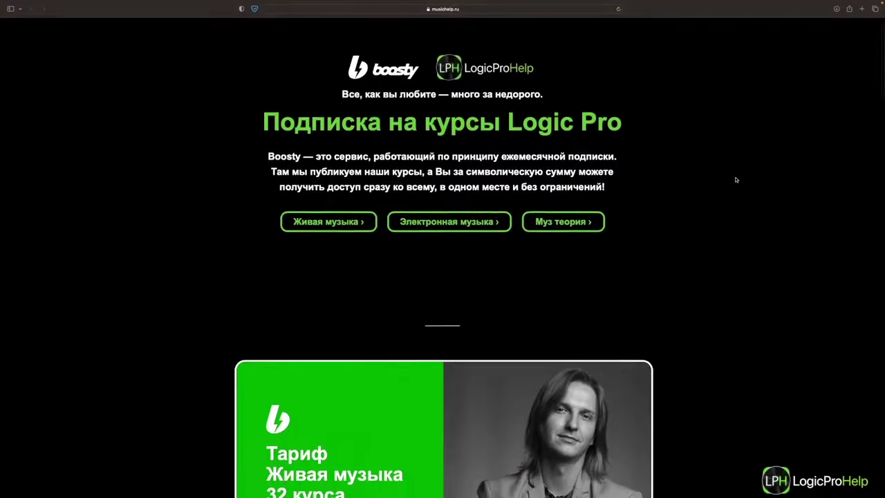
pyautogui.scroll(-4, 737, 180)
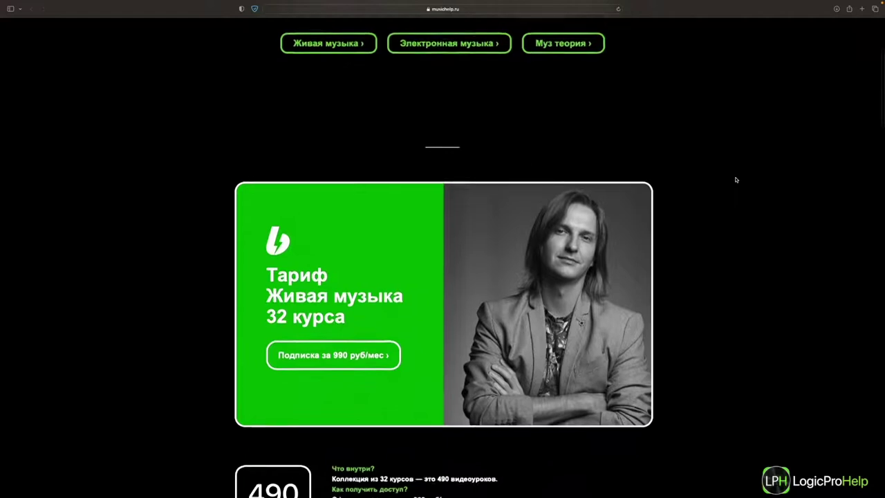
pyautogui.scroll(-5, 736, 180)
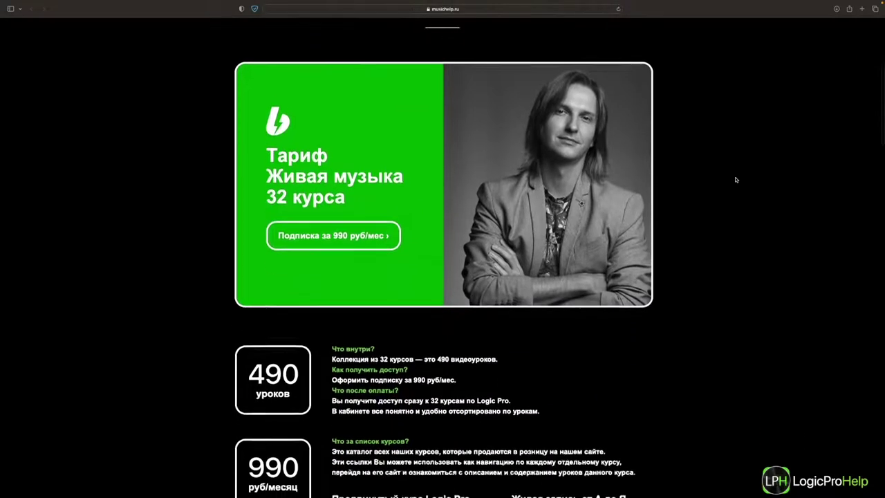
pyautogui.scroll(-5, 736, 180)
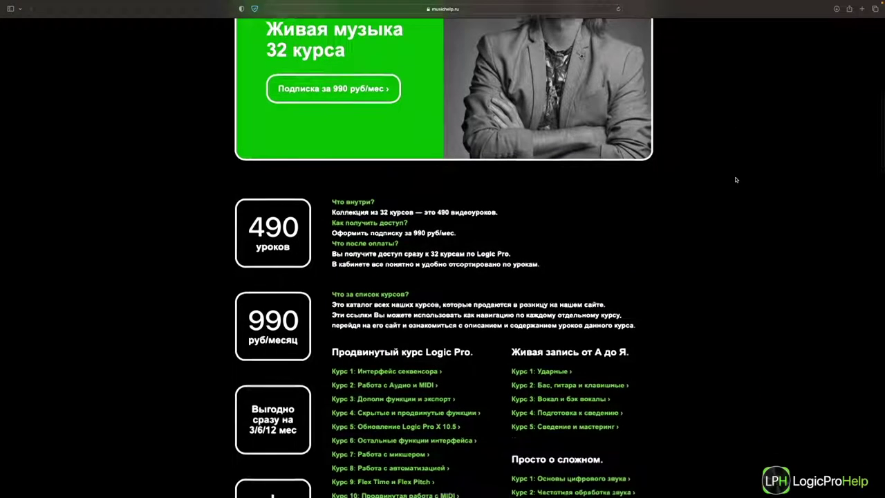
pyautogui.scroll(-2, 737, 180)
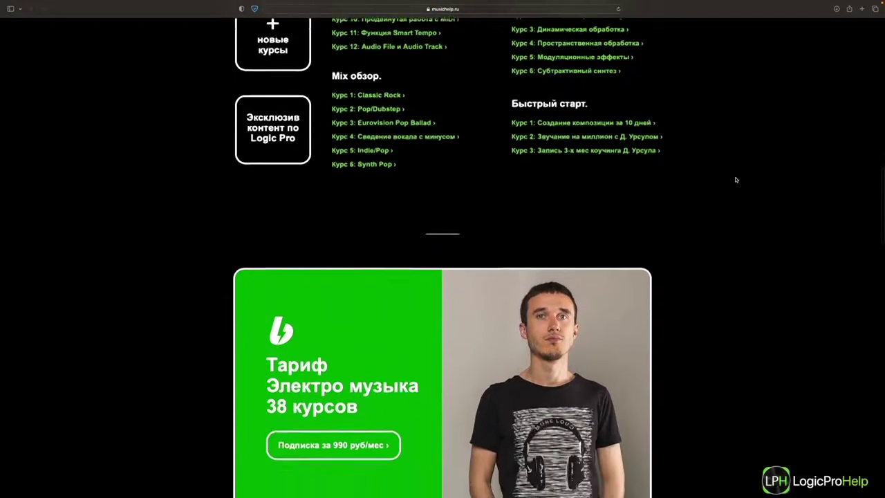
pyautogui.scroll(-3, 736, 179)
pyautogui.scroll(-3, 736, 180)
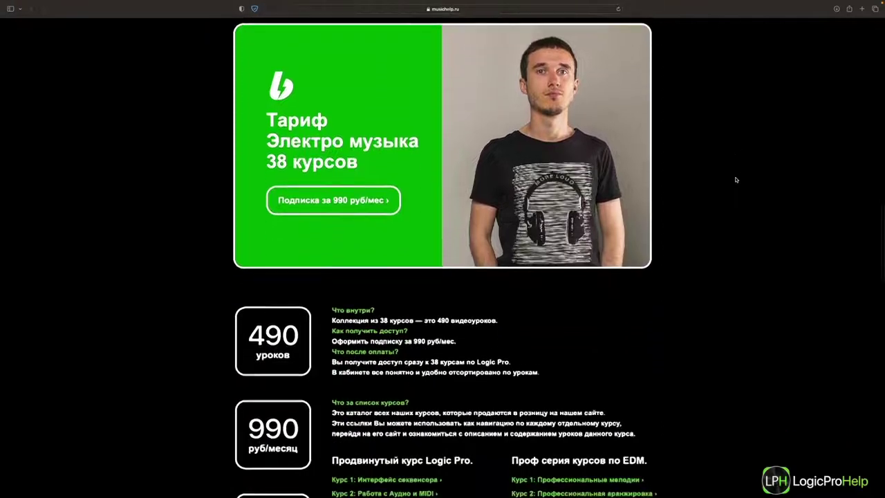
pyautogui.scroll(-7, 737, 179)
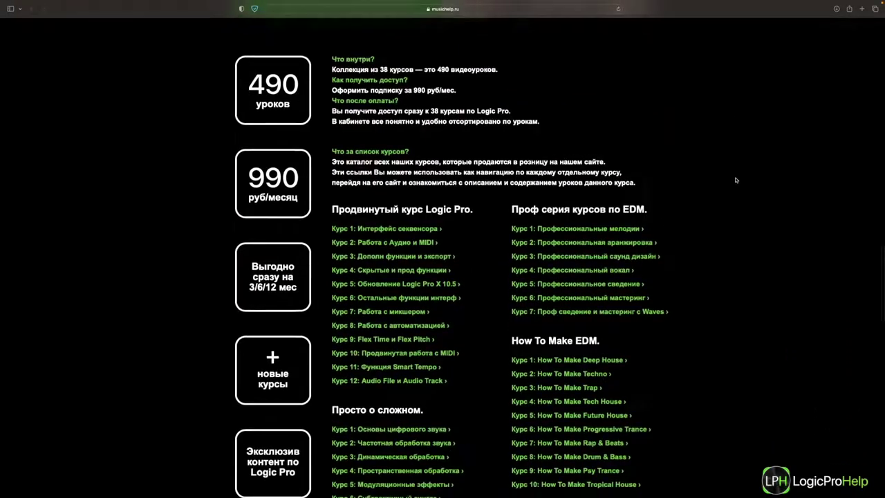
pyautogui.scroll(-10, 600, 220)
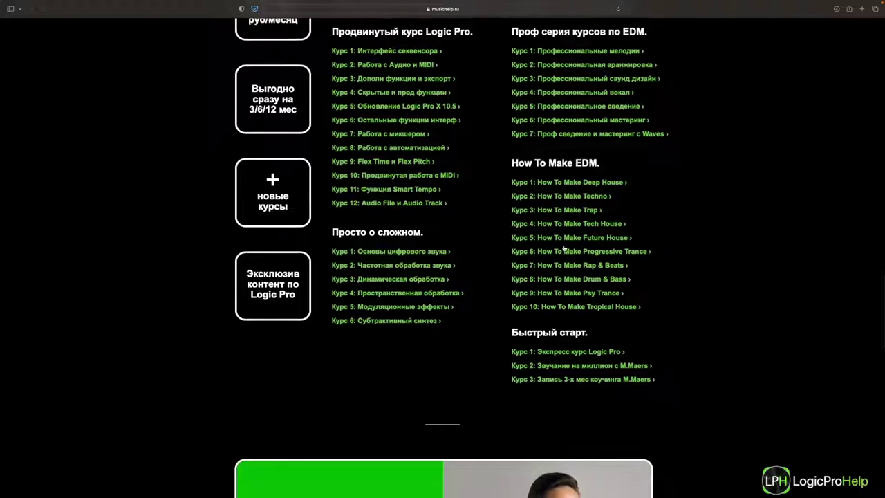
pyautogui.scroll(-10, 565, 248)
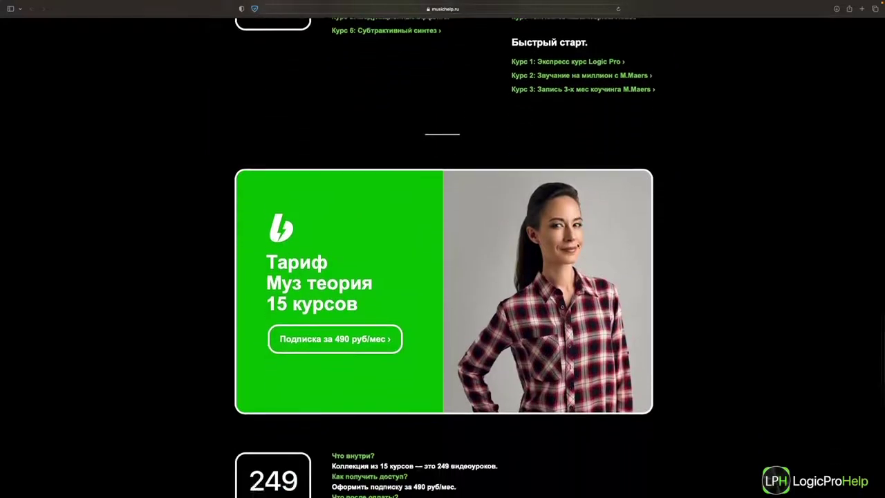
pyautogui.scroll(-8, 581, 257)
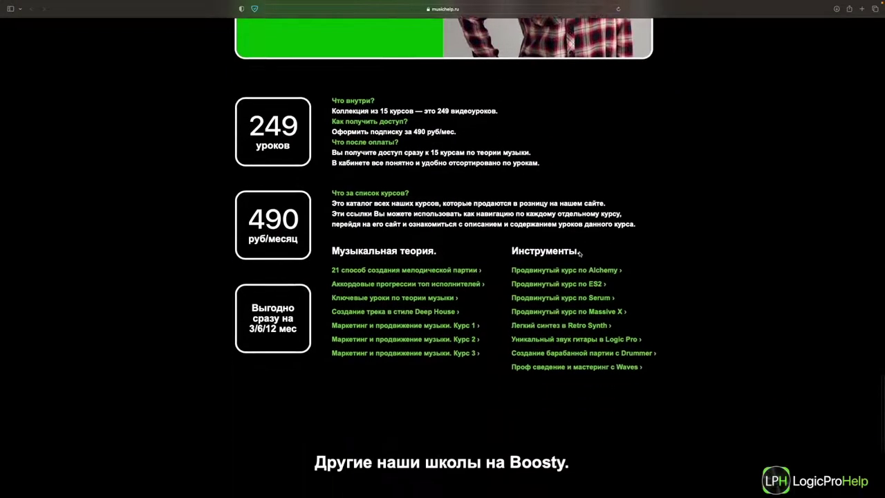
pyautogui.scroll(-6, 581, 257)
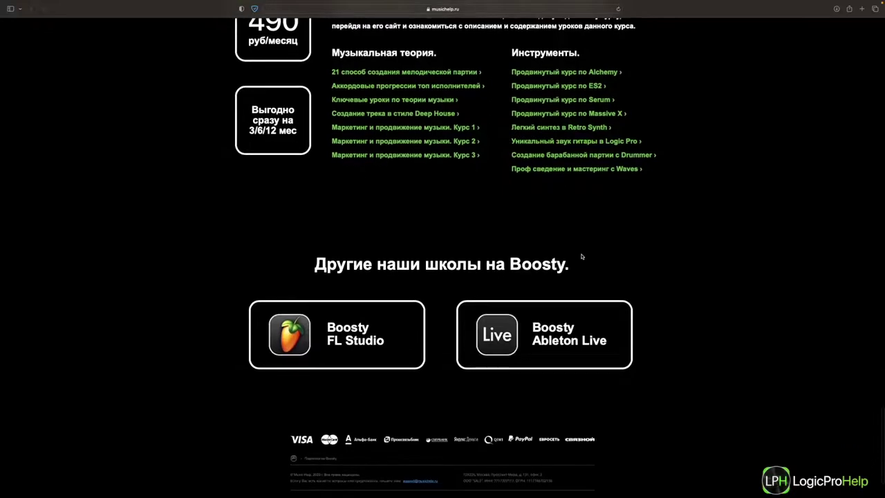
# Return to the start of the page, go to the Живая музыка plan and open its 990 руб/мес subscription page on Boosty
pyautogui.scroll(20, 582, 256)
pyautogui.scroll(20, 582, 256)
pyautogui.scroll(-4, 581, 257)
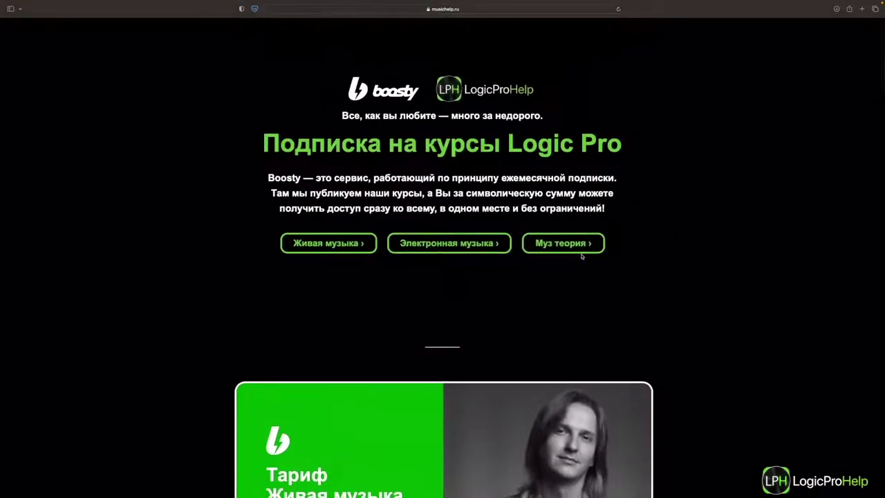
pyautogui.scroll(-6, 581, 256)
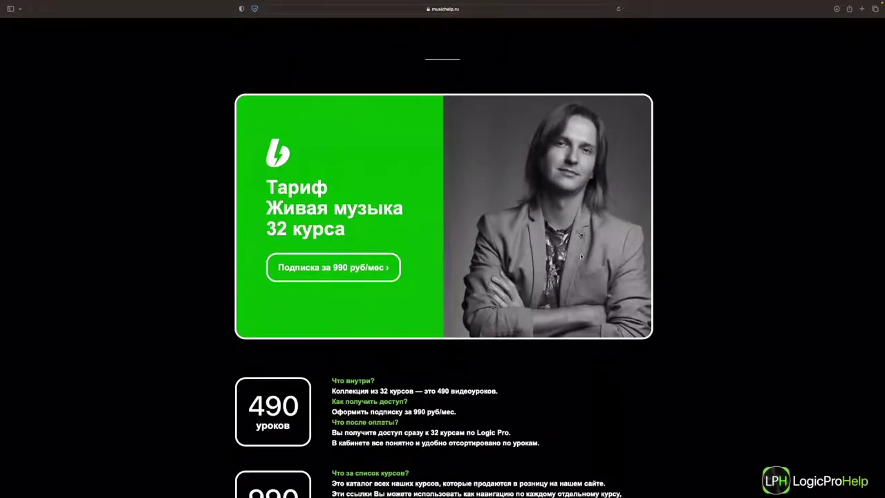
pyautogui.scroll(10, 582, 256)
pyautogui.click(316, 243)
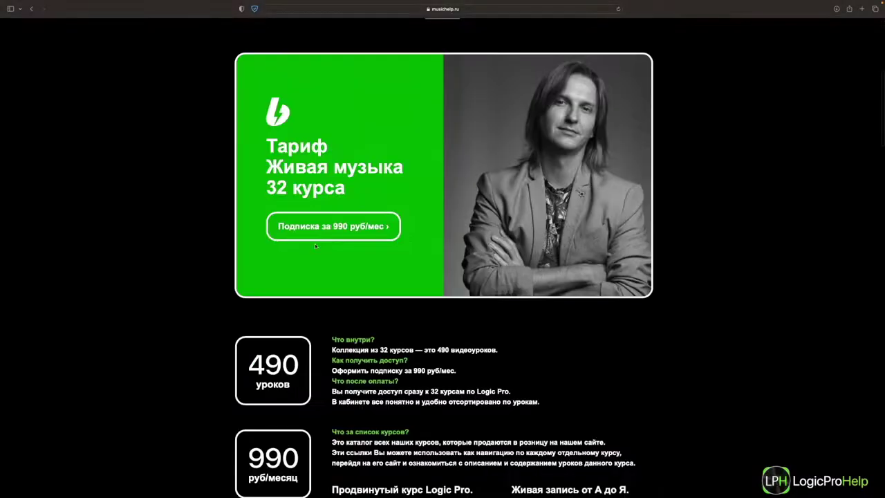
pyautogui.click(318, 226)
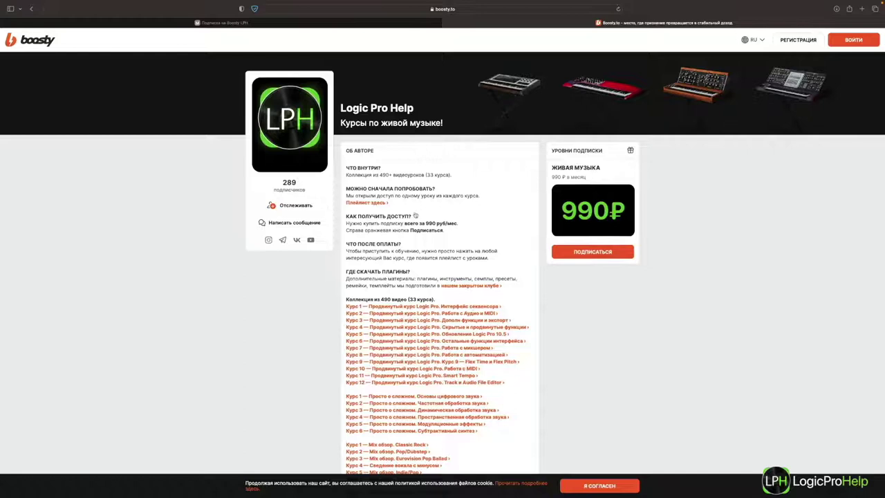
# Sign in through VK to subscribe to ЖИВАЯ МУЗЫКА, choose the 1 месяц period, view the payment form and close it
pyautogui.click(567, 254)
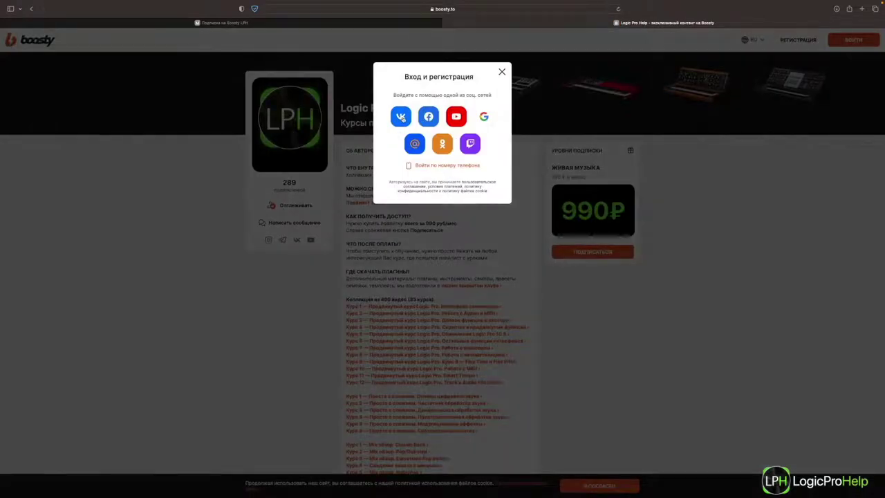
pyautogui.click(402, 117)
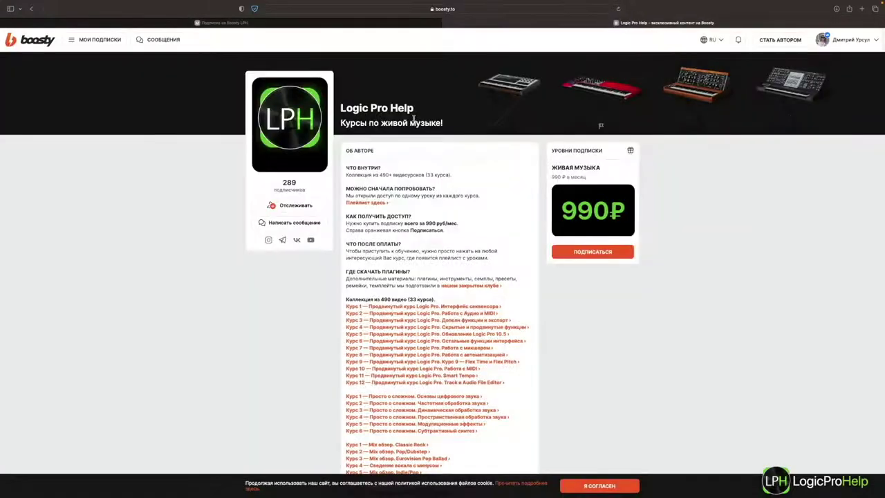
pyautogui.click(408, 142)
pyautogui.click(477, 143)
pyautogui.click(522, 143)
pyautogui.click(354, 143)
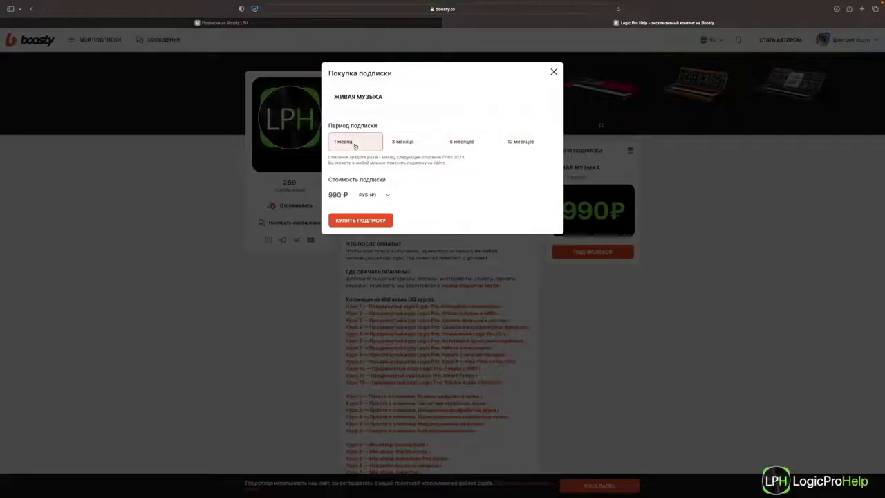
pyautogui.click(366, 221)
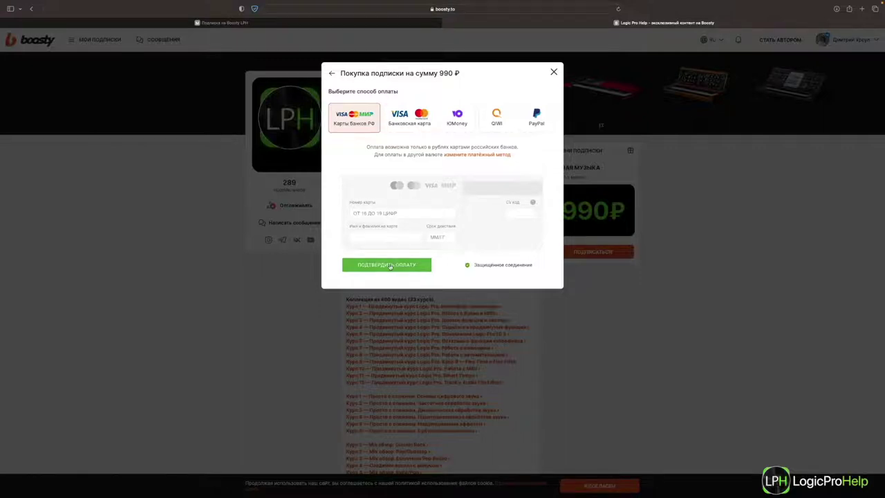
pyautogui.click(462, 307)
# Look through the course list on the Logic Pro Help Boosty page and go back to the Boosty LPH subscription page
pyautogui.scroll(-2, 461, 307)
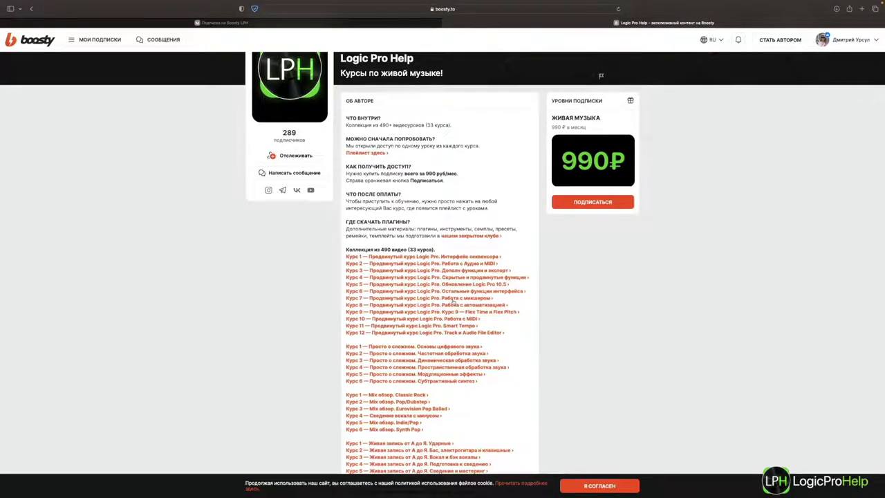
pyautogui.scroll(-1, 401, 372)
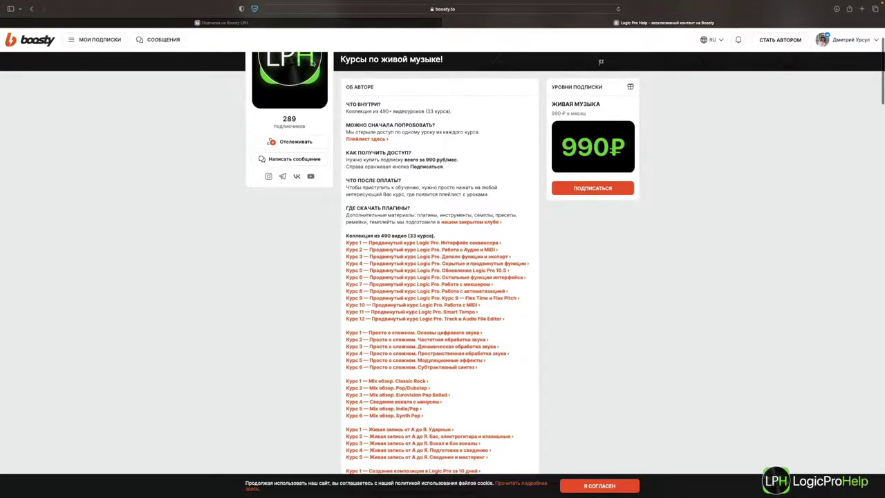
pyautogui.click(311, 23)
pyautogui.scroll(8, 400, 188)
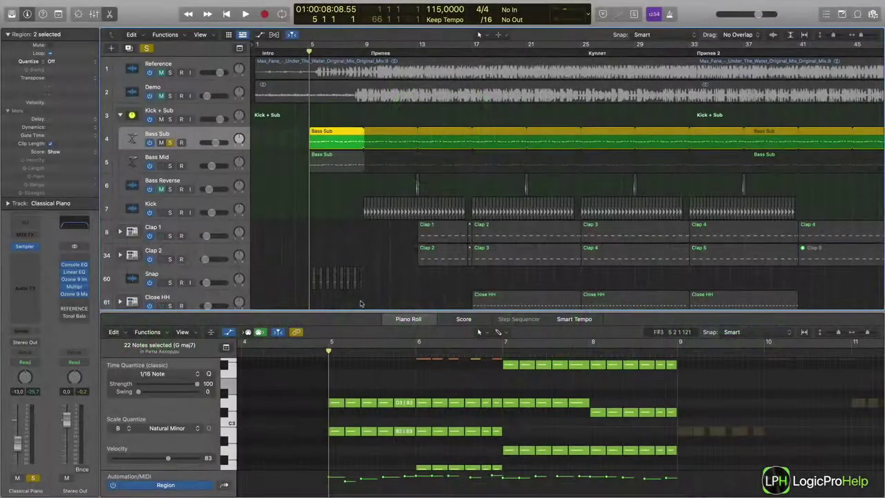
# Switch back to Logic Pro, enlarge the Piano Roll and compare the chord notes with the bar 6 Bass Sub notes
pyautogui.moveTo(364, 312); pyautogui.dragTo(370, 199)
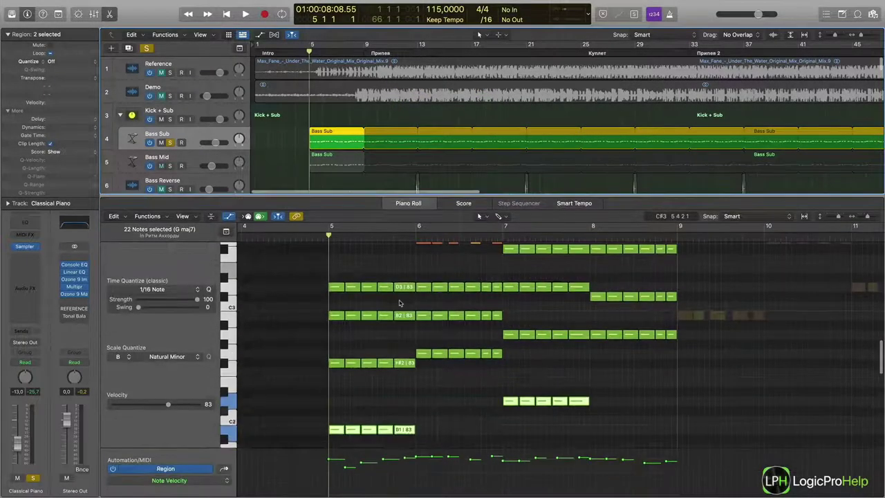
pyautogui.scroll(-5, 422, 318)
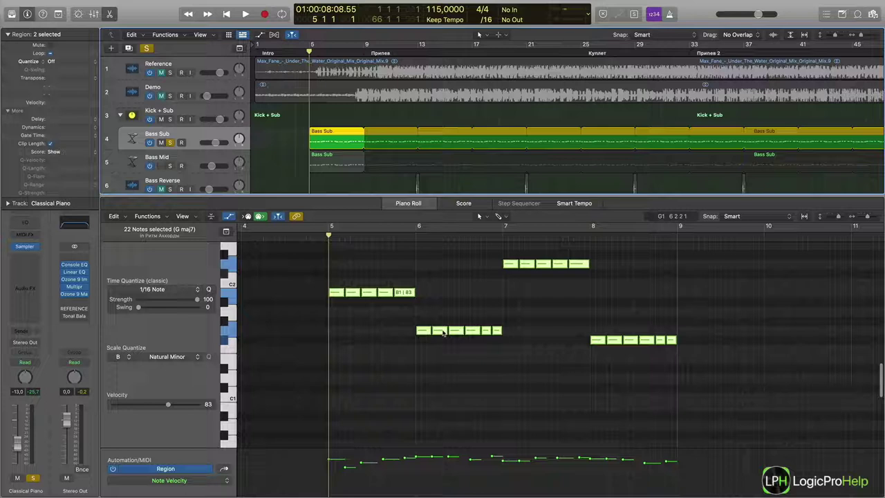
pyautogui.click(435, 293)
pyautogui.scroll(5, 446, 311)
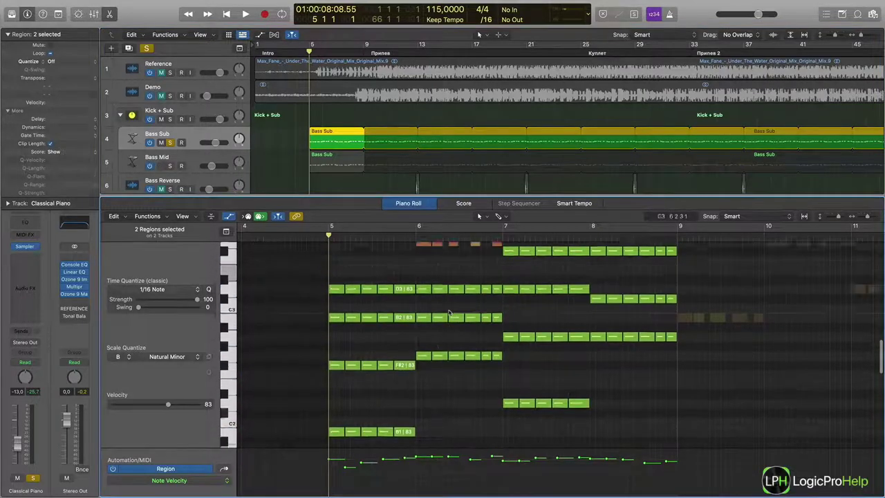
pyautogui.scroll(1, 447, 314)
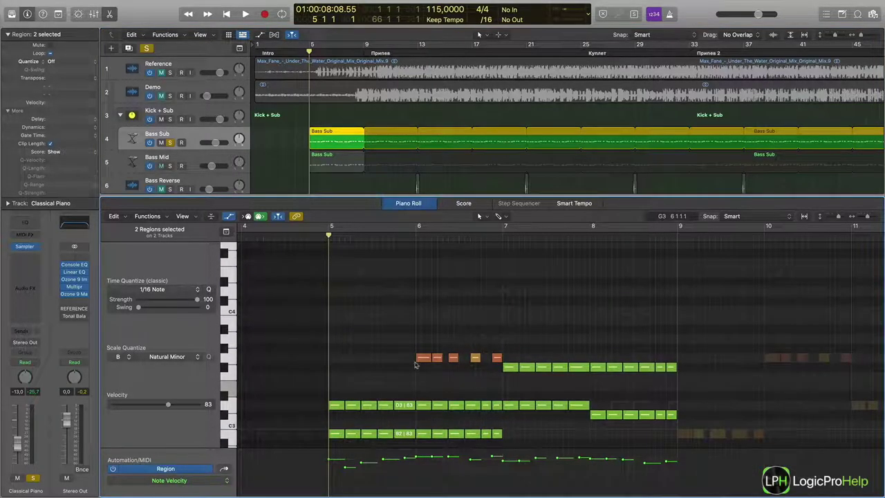
pyautogui.scroll(-7, 478, 366)
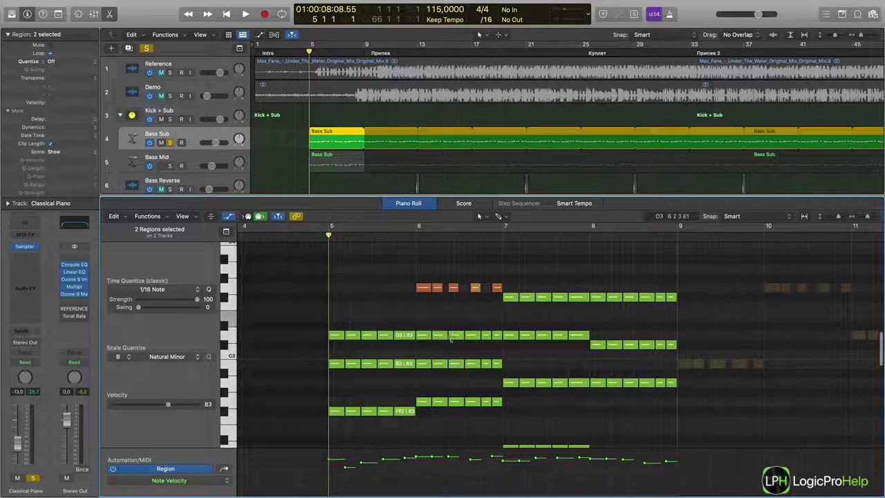
# Close the Piano Roll and delete the copied Ритм Аккорды region at bar 5 on the Classical Piano track
pyautogui.click(405, 197)
pyautogui.click(330, 242)
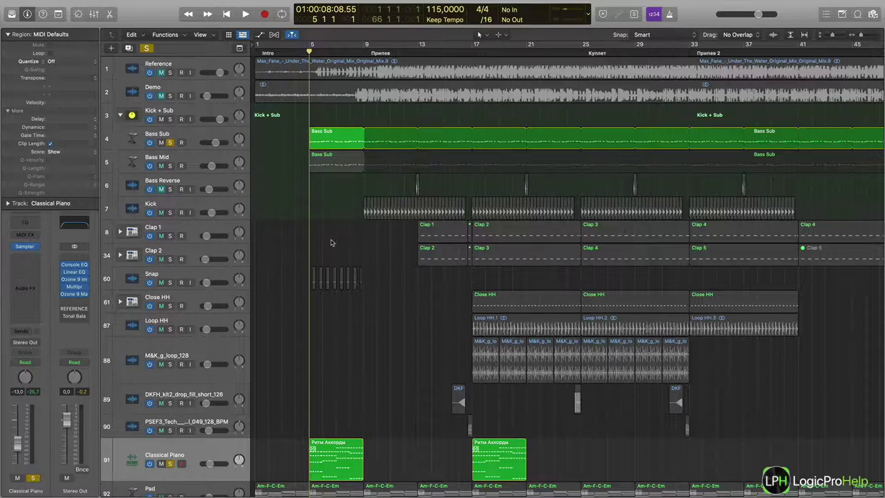
pyautogui.scroll(-4, 330, 242)
pyautogui.click(338, 356)
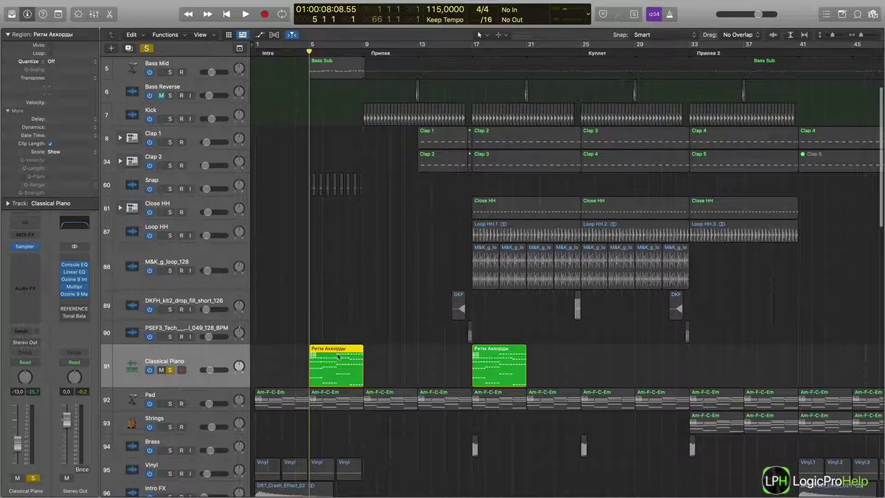
pyautogui.press('Delete')
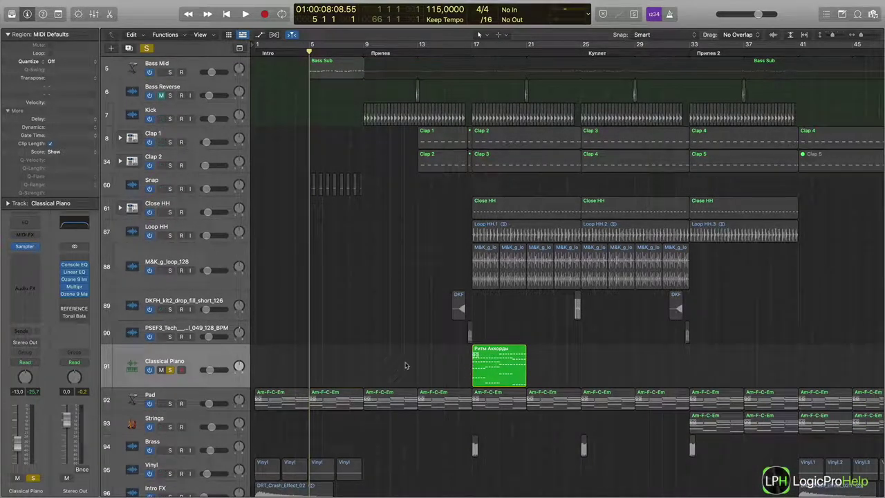
# Turn off the solo on the Classical Piano and Bass Sub tracks
pyautogui.click(170, 370)
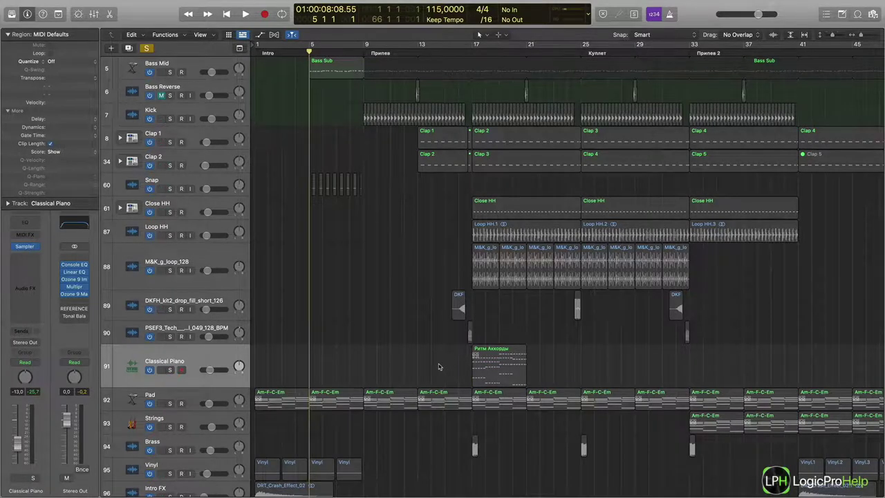
pyautogui.scroll(4, 438, 366)
pyautogui.click(170, 142)
pyautogui.click(170, 143)
pyautogui.click(343, 143)
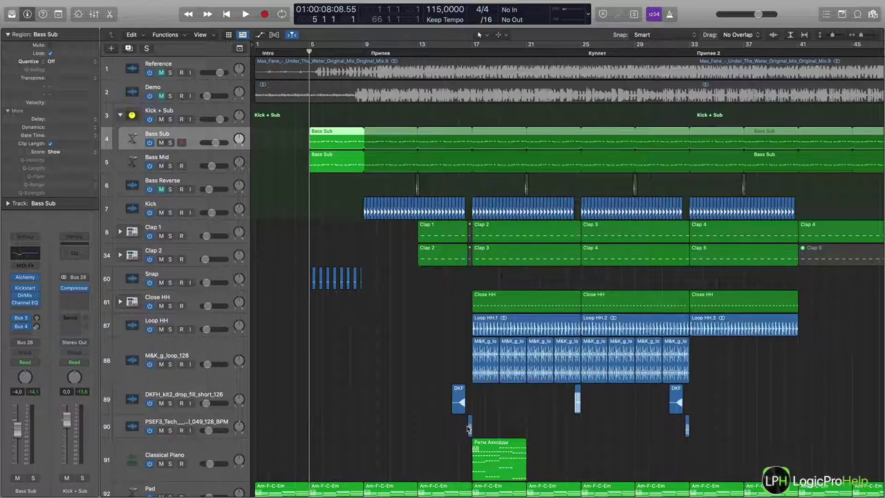
# Duplicate the Classical Piano track with its instrument settings, leaving the new track empty
pyautogui.scroll(-3, 356, 166)
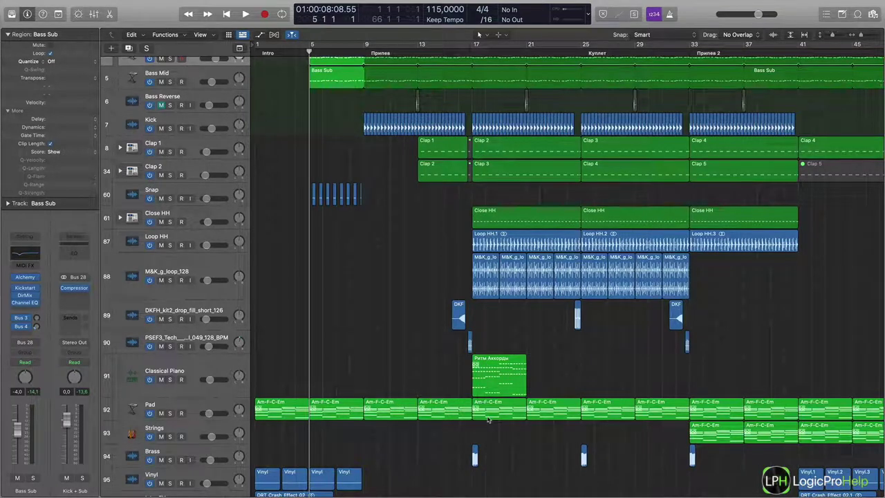
pyautogui.scroll(-3, 450, 370)
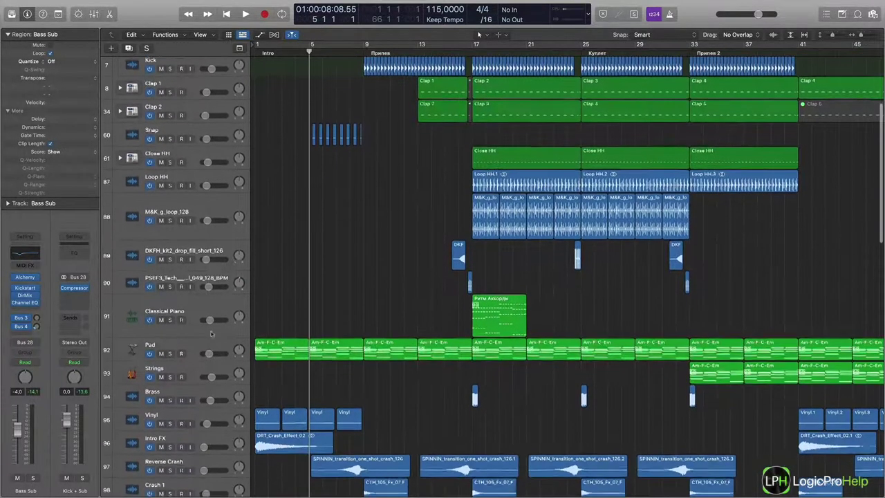
pyautogui.click(206, 311)
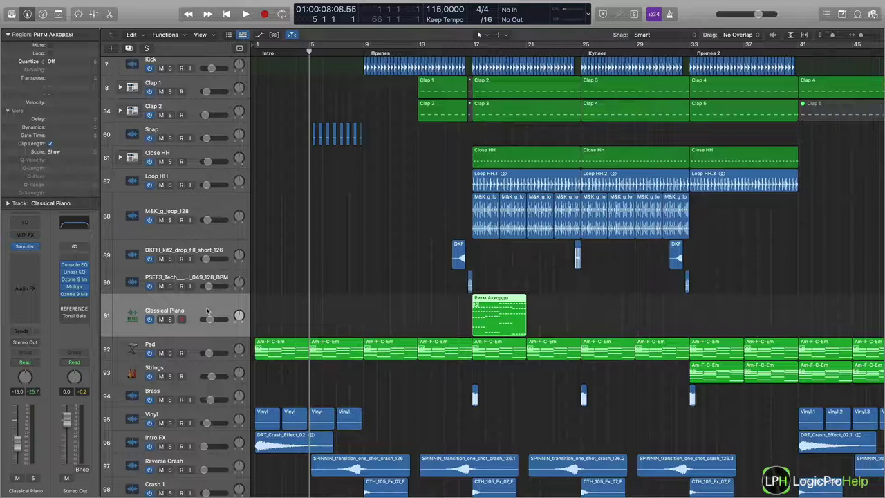
pyautogui.rightClick(206, 310)
pyautogui.click(183, 305)
pyautogui.press('super+d')
pyautogui.scroll(-1, 386, 347)
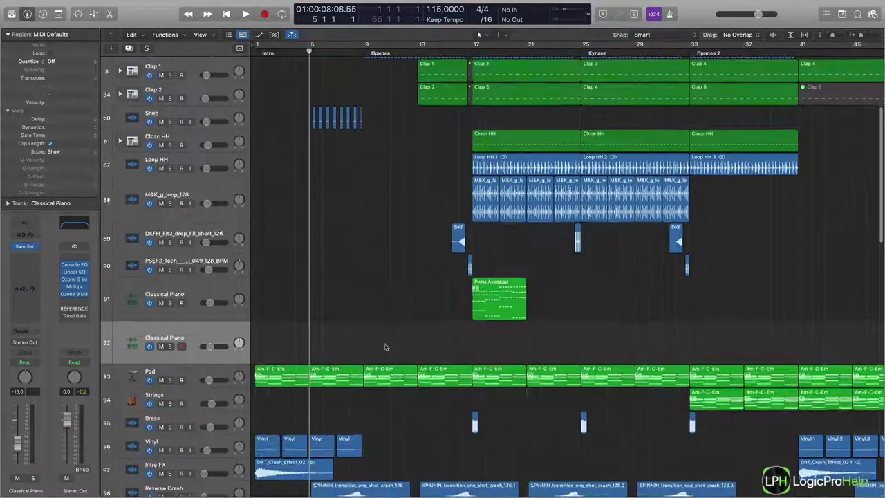
# Copy the Pad's Am-F-C-Em region at bar 17 onto the duplicated Classical Piano track and solo that track
pyautogui.scroll(1, 386, 347)
pyautogui.click(486, 389)
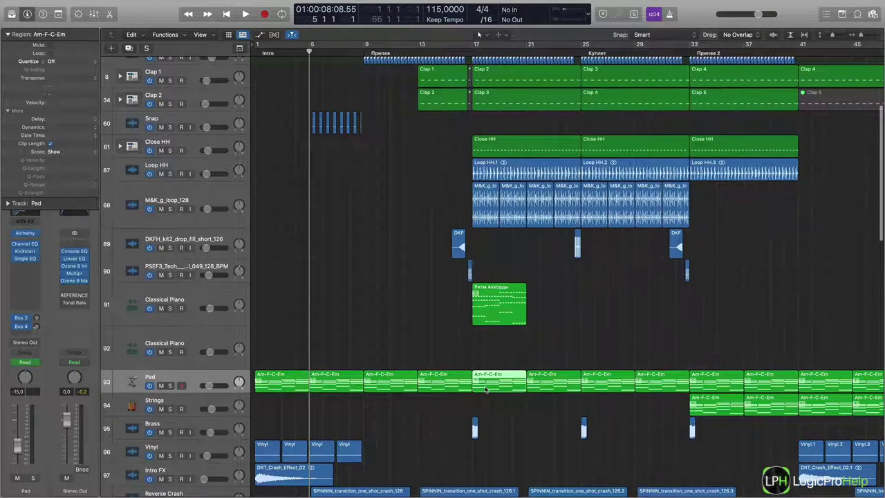
pyautogui.scroll(5, 486, 391)
pyautogui.moveTo(486, 390); pyautogui.dragTo(486, 346)
pyautogui.click(170, 352)
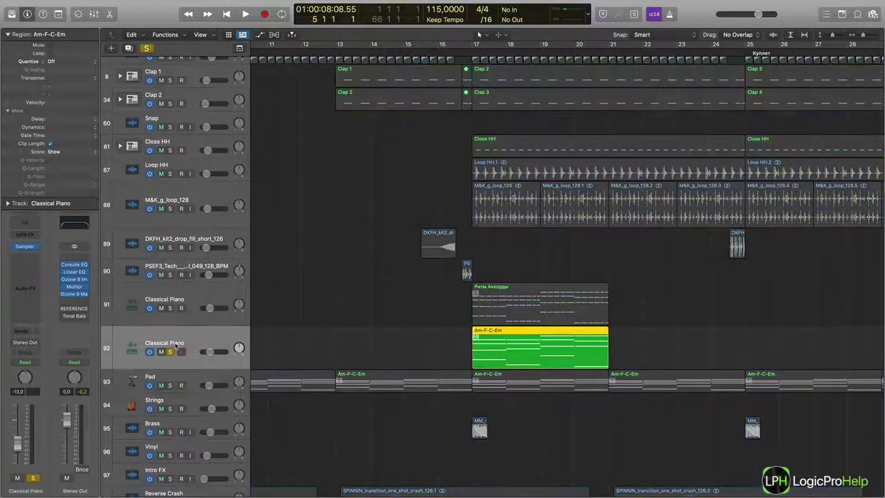
# Rename the duplicated piano track to Arp Piano
pyautogui.doubleClick(171, 341)
pyautogui.moveTo(169, 342); pyautogui.dragTo(94, 343)
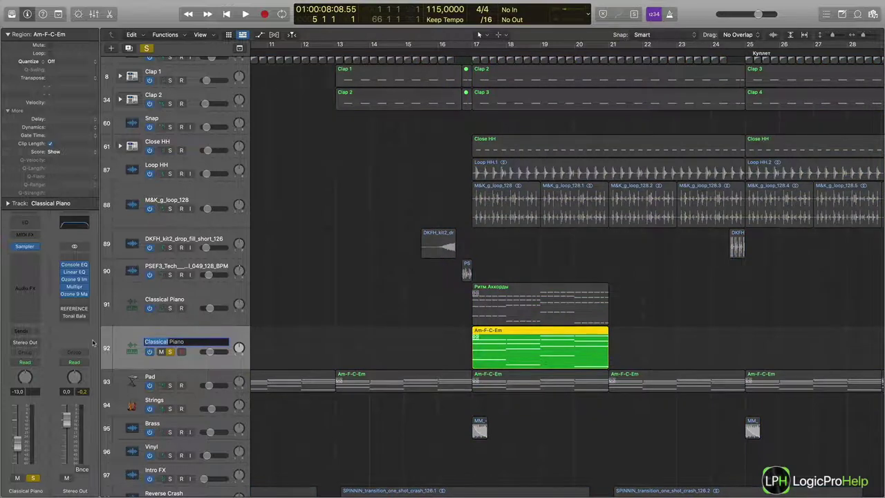
pyautogui.write('Ф')
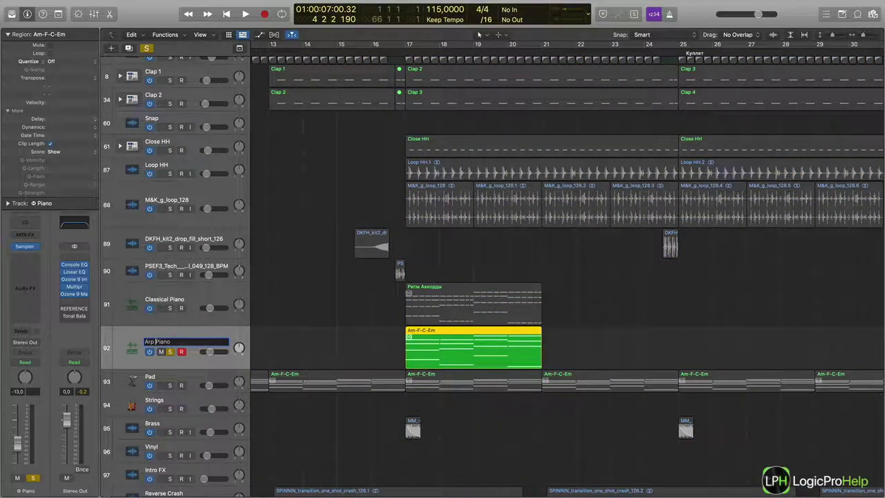
pyautogui.press('Return')
# Insert the Arpeggiator MIDI effect on the Arp Piano track
pyautogui.click(404, 52)
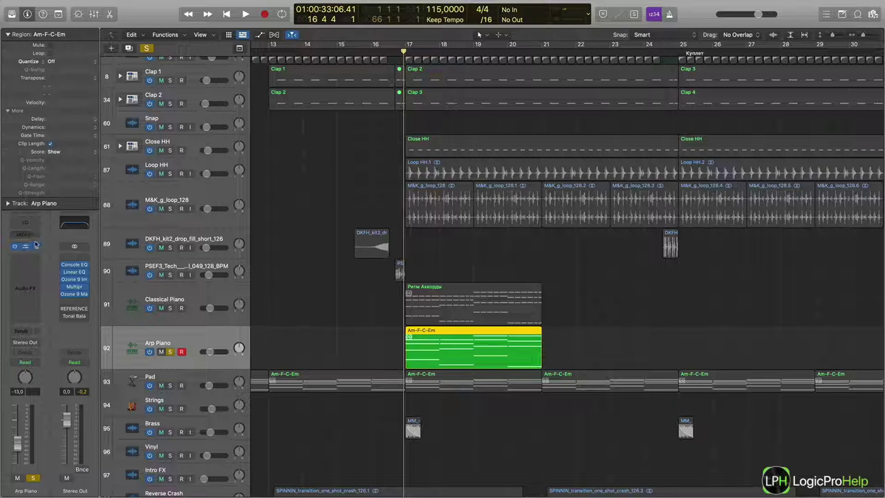
pyautogui.click(36, 246)
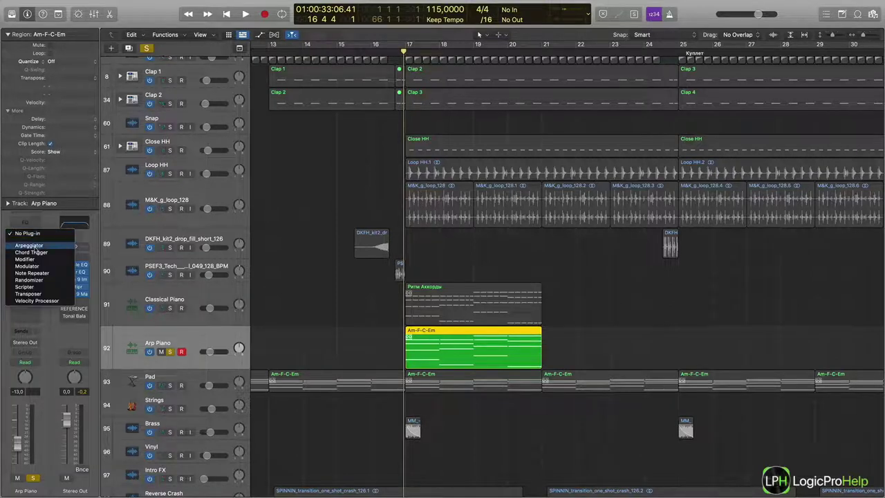
pyautogui.click(29, 246)
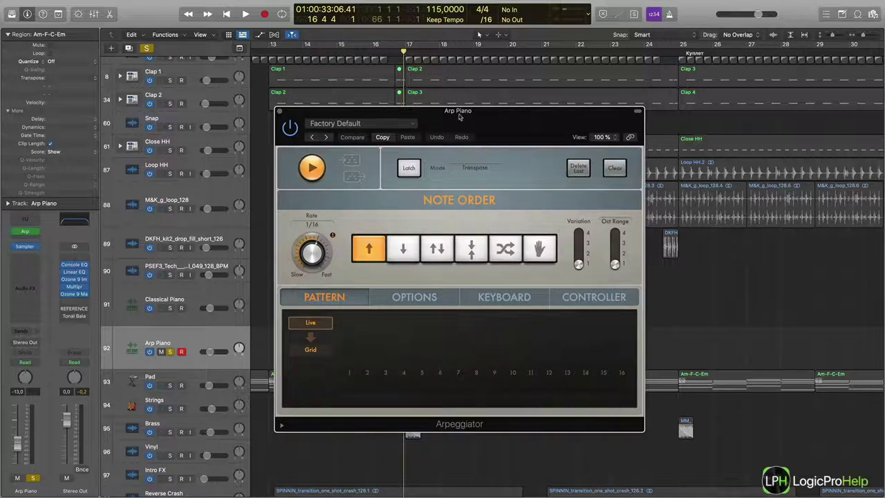
pyautogui.moveTo(459, 116); pyautogui.dragTo(452, 100)
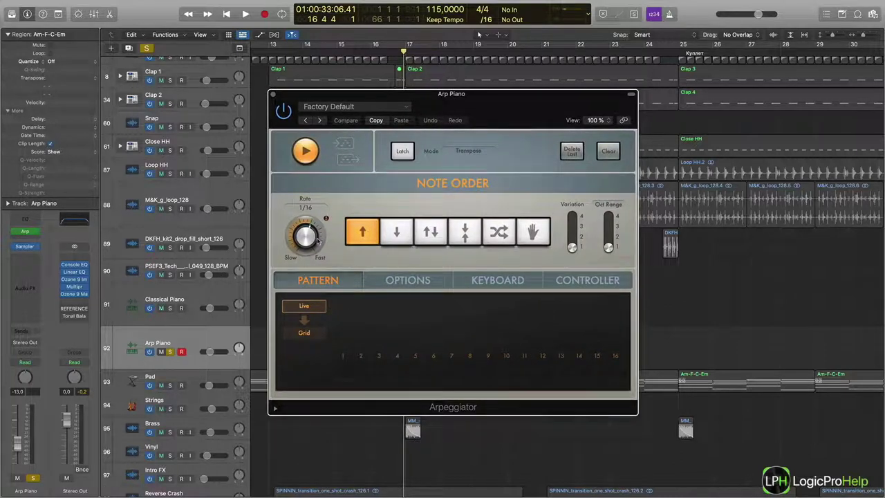
# Try the Arpeggiator's down, up-down and outside-in note orders and return to the upward order
pyautogui.click(397, 235)
pyautogui.click(440, 237)
pyautogui.click(464, 237)
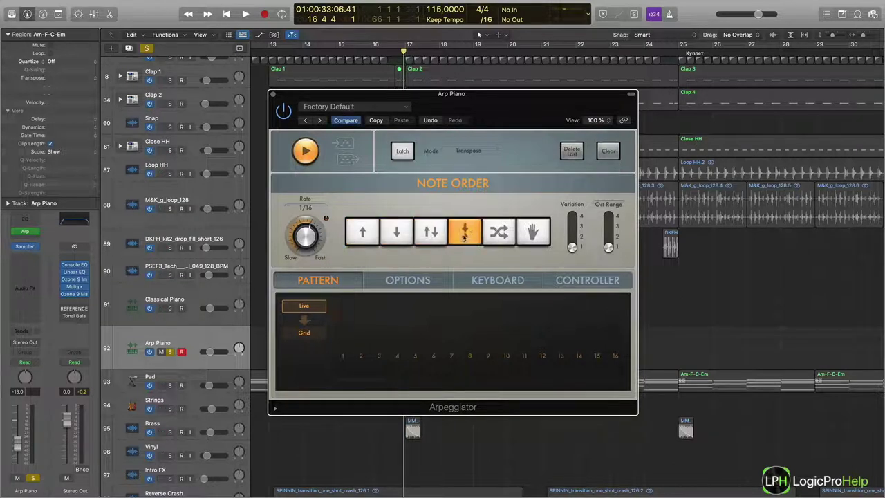
pyautogui.click(372, 237)
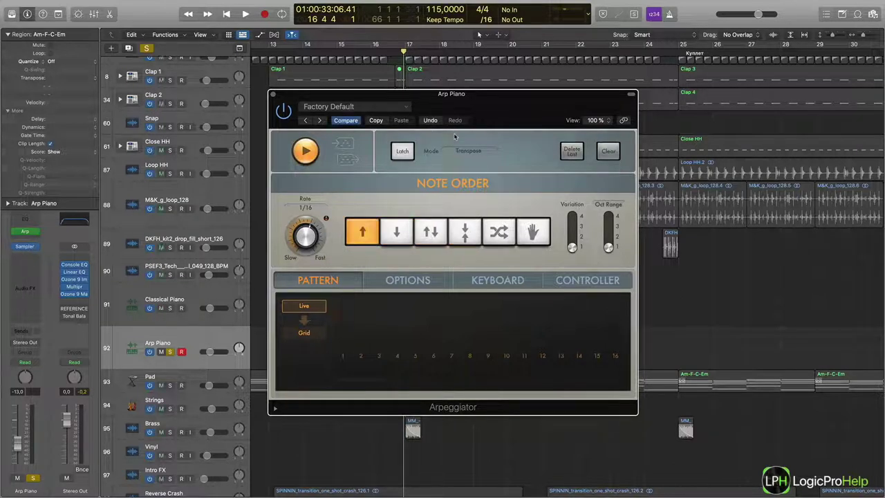
pyautogui.click(393, 238)
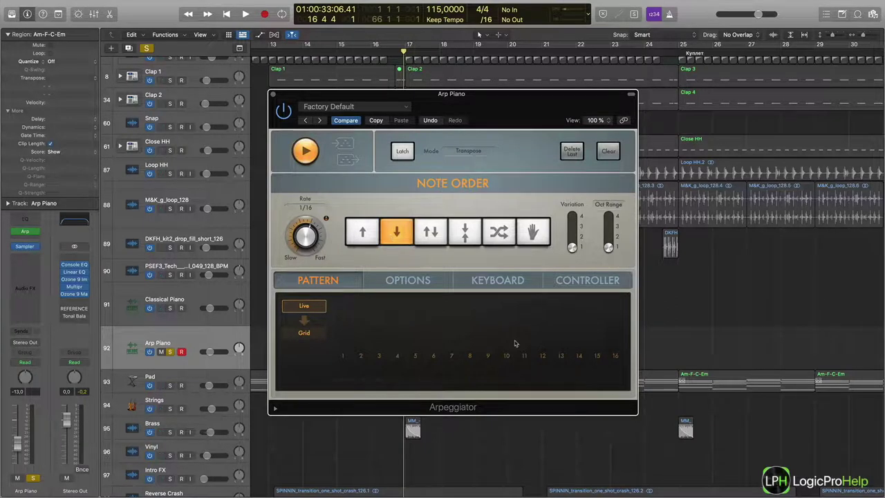
pyautogui.click(432, 240)
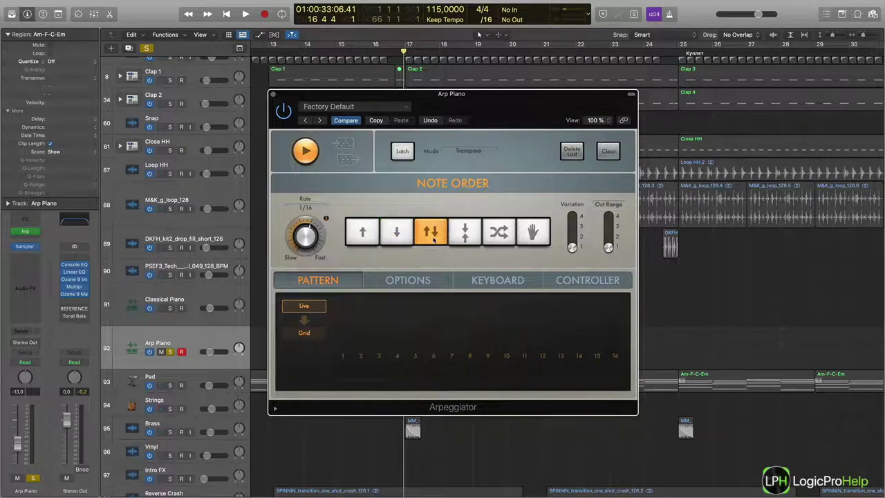
pyautogui.click(363, 232)
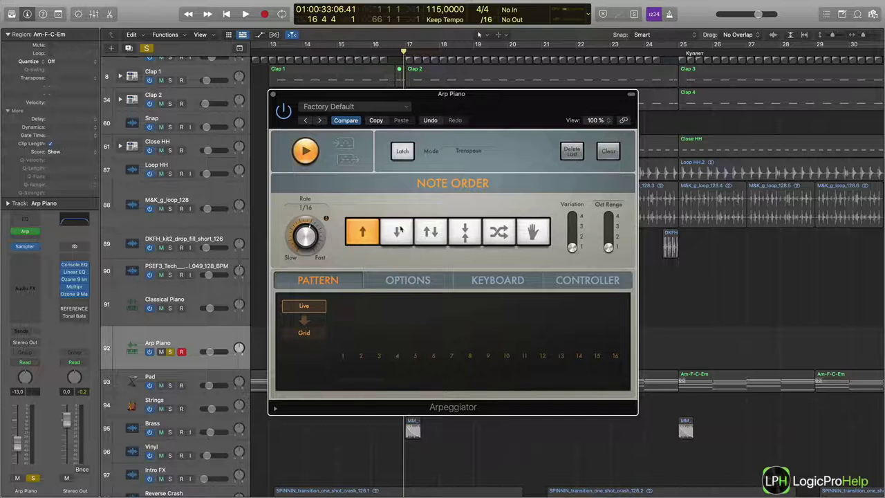
# Move the Arpeggiator window clear of the regions and play the arpeggiated Am-F-C-Em region from bar 17
pyautogui.moveTo(421, 102); pyautogui.dragTo(648, 50)
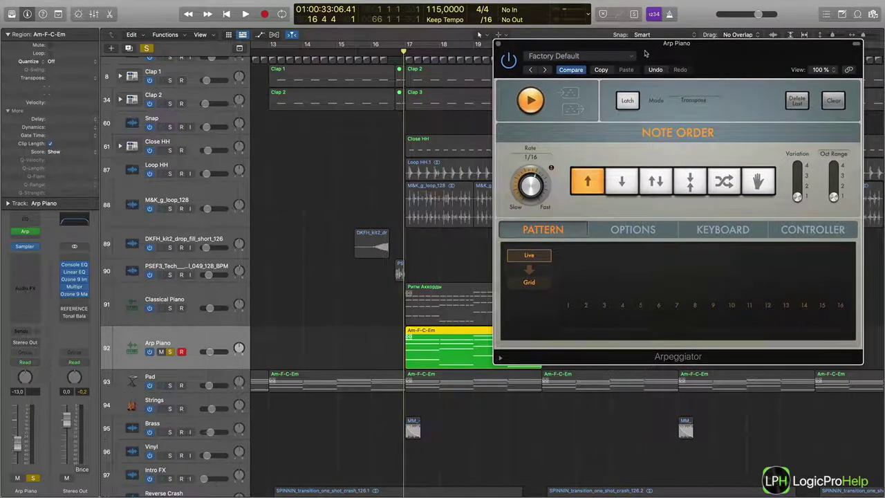
pyautogui.press('super+Right')
pyautogui.press('super+Right')
pyautogui.press('super+Right')
pyautogui.press('super+Right')
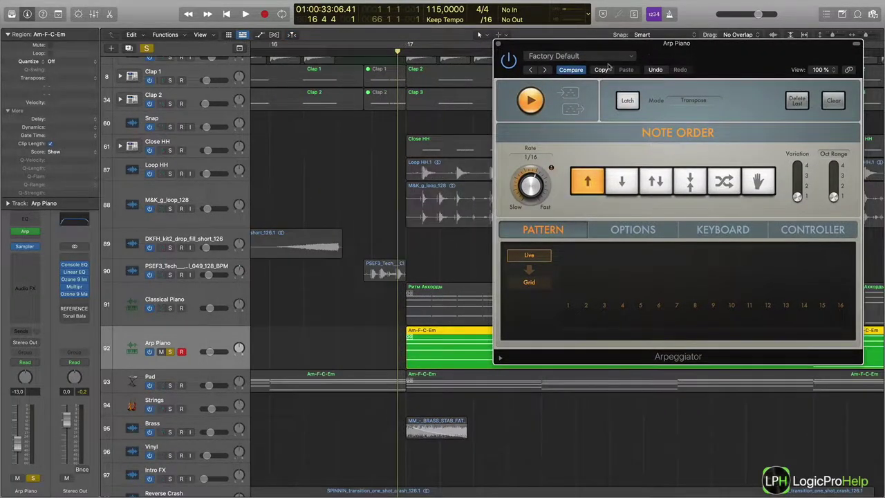
pyautogui.click(409, 55)
pyautogui.moveTo(532, 50); pyautogui.dragTo(647, 40)
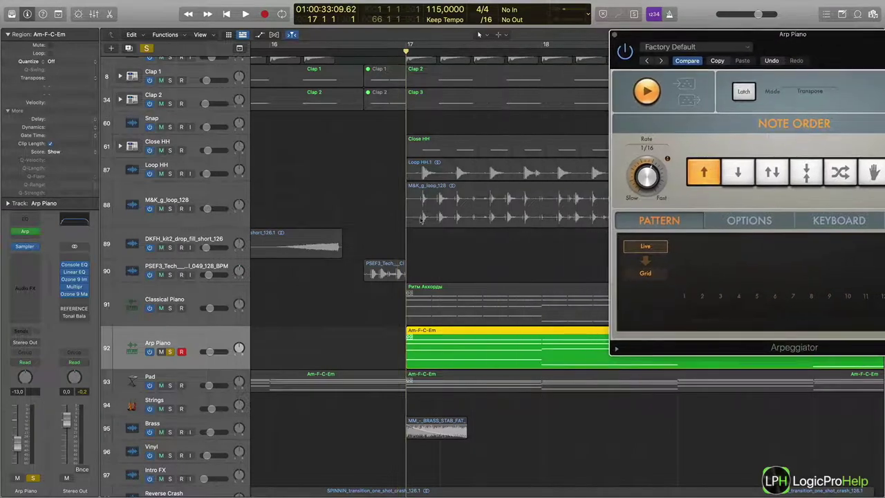
pyautogui.hscroll(5, 408, 228)
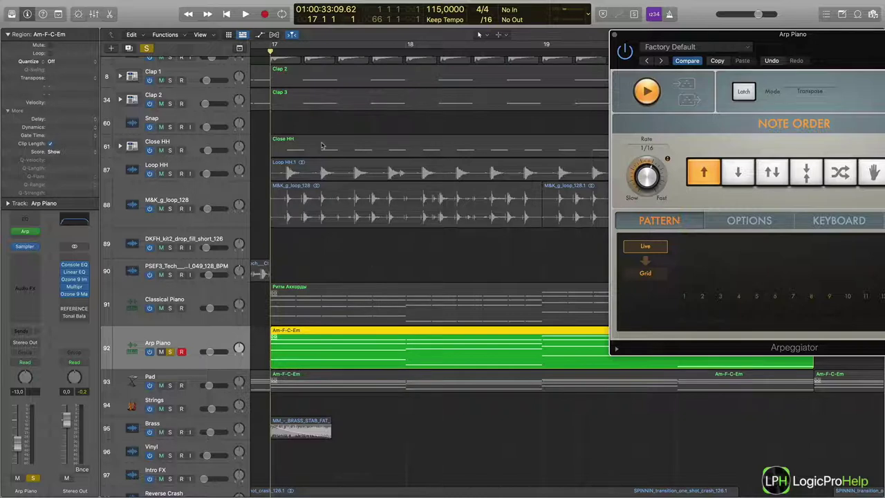
pyautogui.press('space')
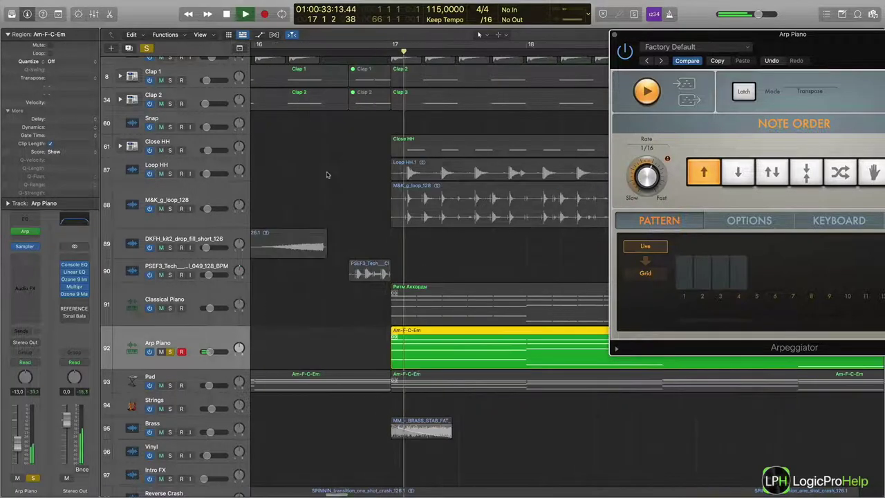
pyautogui.scroll(-7, 364, 187)
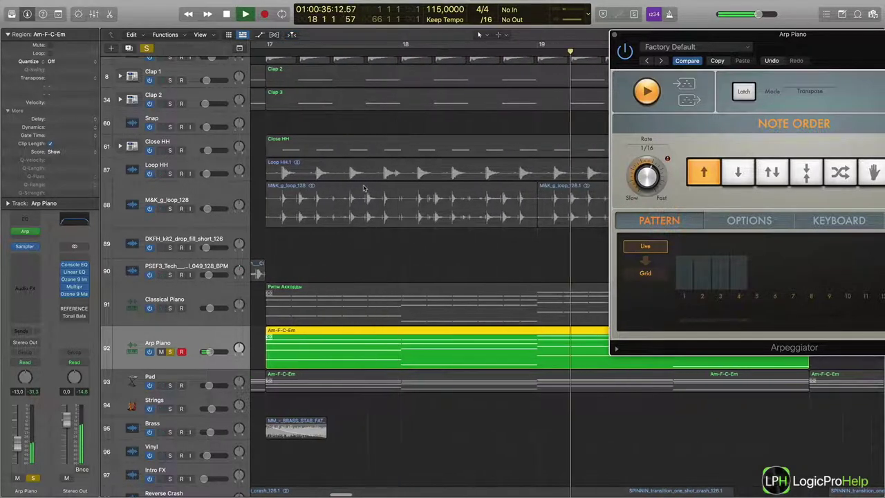
pyautogui.hscroll(2, 365, 188)
pyautogui.hscroll(2, 368, 187)
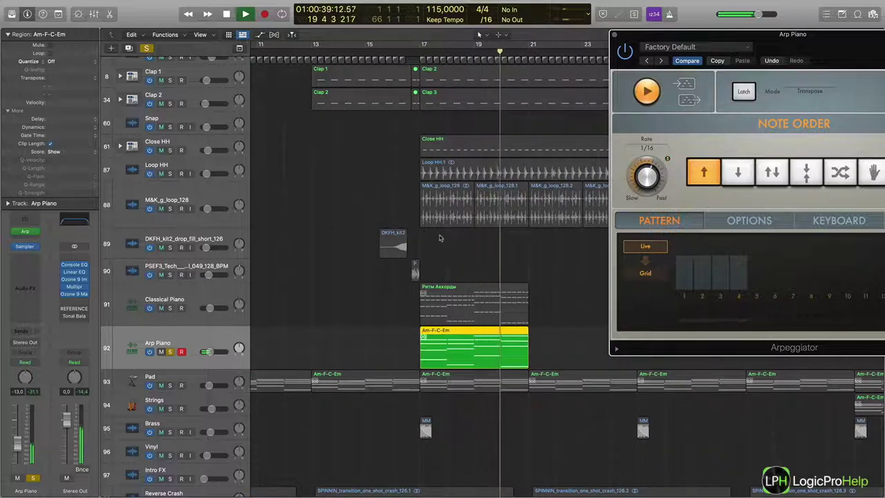
pyautogui.press('space')
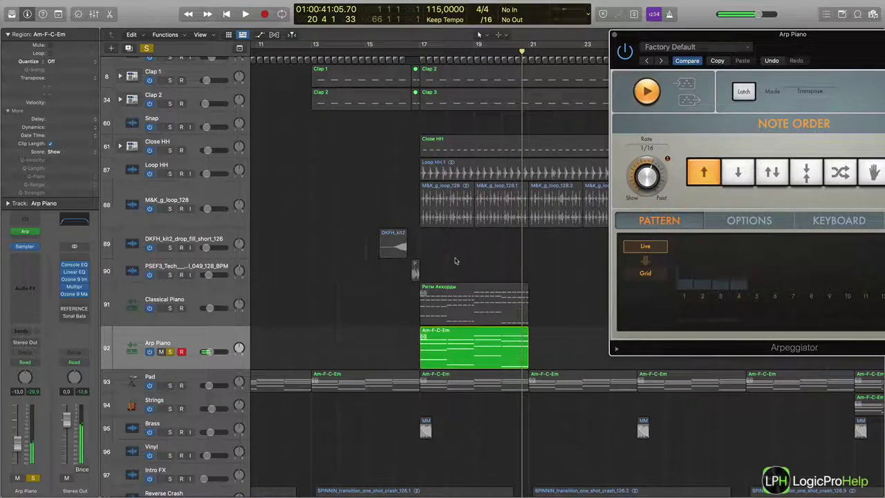
# Open the Arp Piano region in the Piano Roll, examine the chord notes feeding the Arpeggiator and close it
pyautogui.doubleClick(449, 340)
pyautogui.scroll(-3, 448, 330)
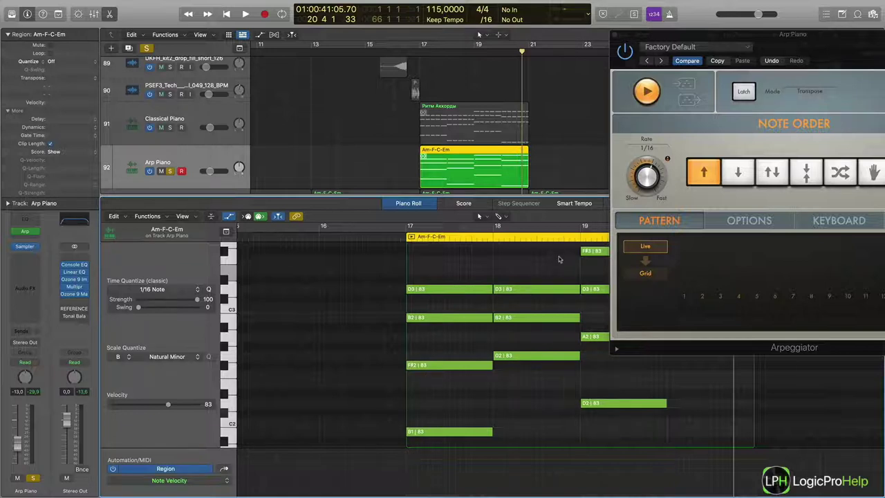
pyautogui.scroll(3, 559, 259)
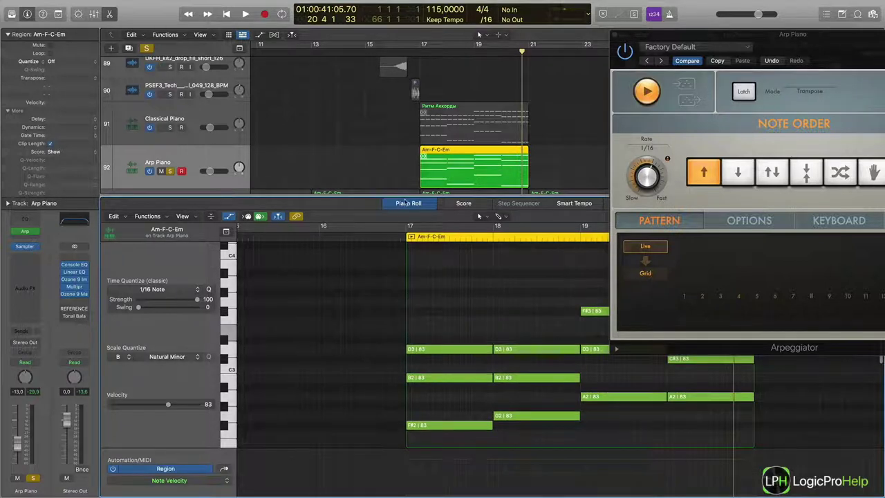
pyautogui.press('p')
# Set the Arpeggiator rate to 1/8 and play the Arp Piano from bar 17 together with the soloed Pad
pyautogui.moveTo(652, 175); pyautogui.dragTo(652, 187)
pyautogui.click(417, 48)
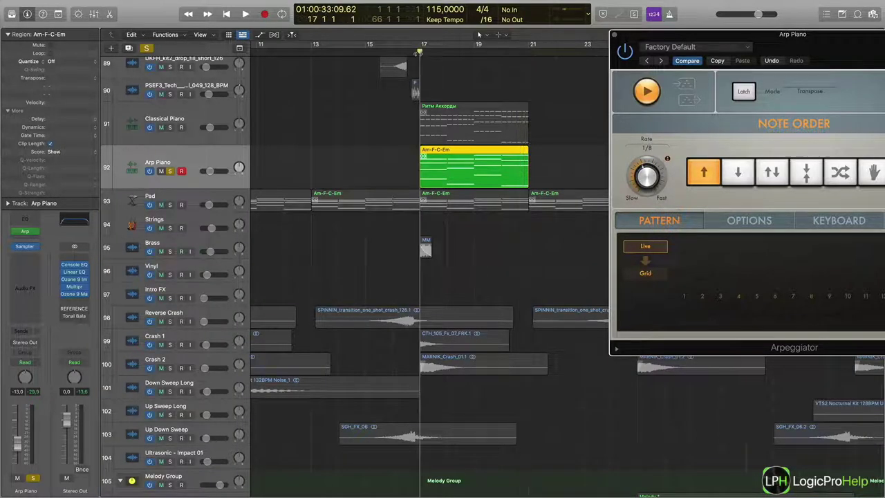
pyautogui.press('space')
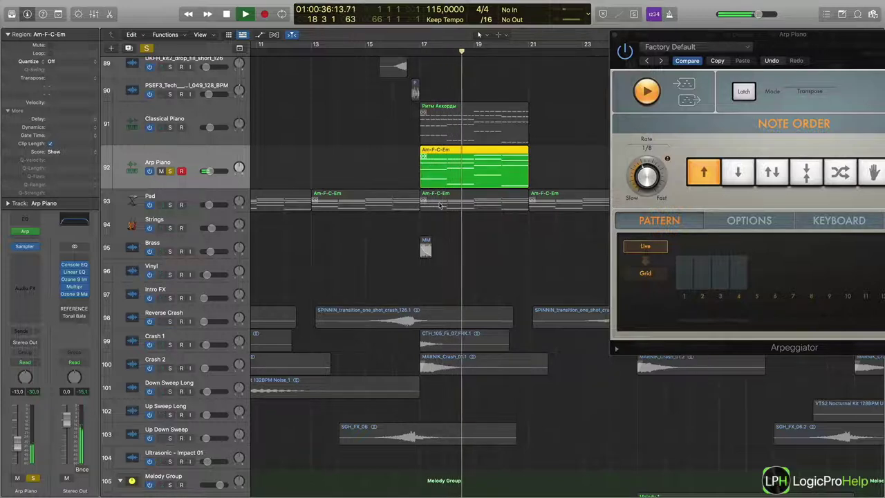
pyautogui.click(170, 205)
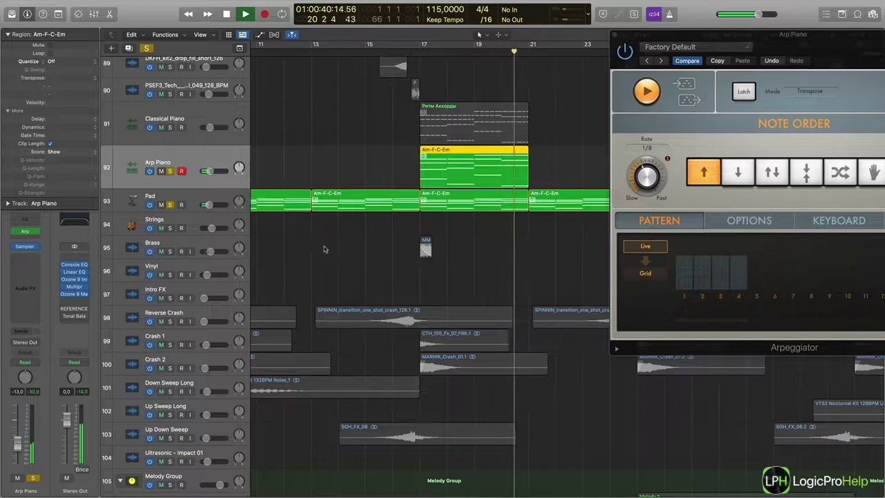
pyautogui.press('space')
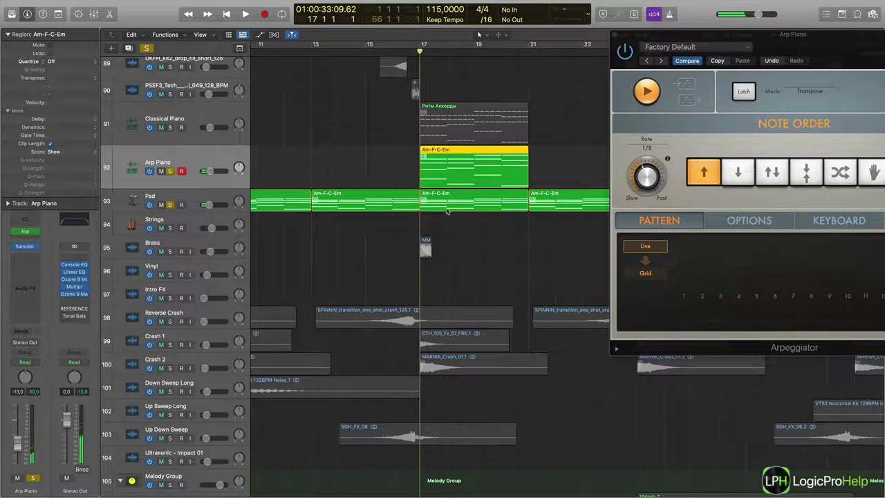
pyautogui.scroll(-8, 194, 418)
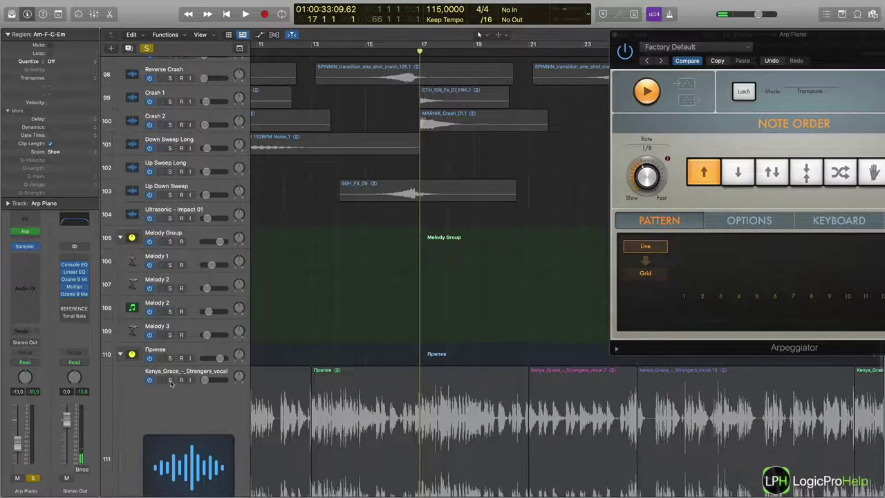
pyautogui.scroll(10, 461, 201)
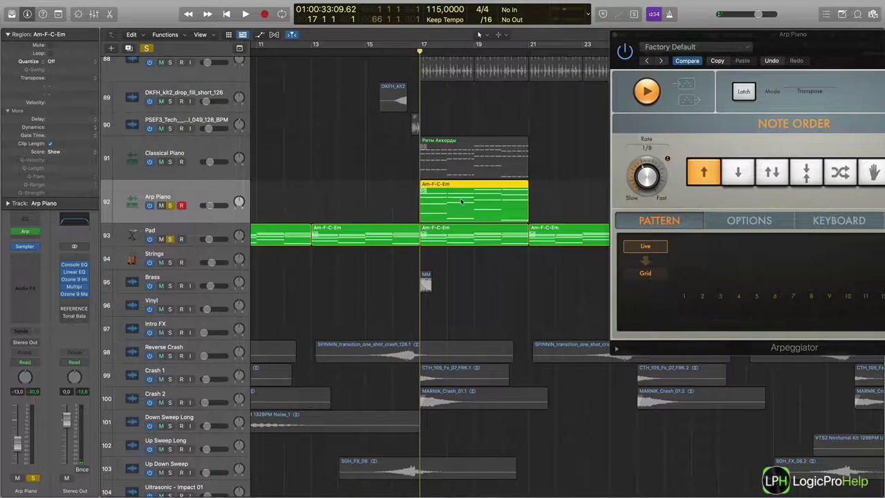
# Repeat the Am-F-C-Em region once on the Arp Piano track and play both copies from bar 17 with the Pad
pyautogui.press('super+r')
pyautogui.press('space')
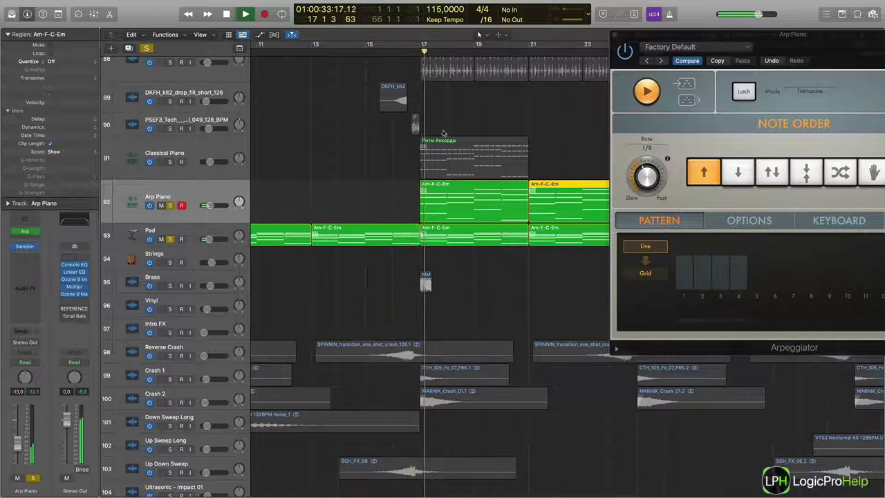
pyautogui.hscroll(5, 445, 134)
pyautogui.press('super+Left')
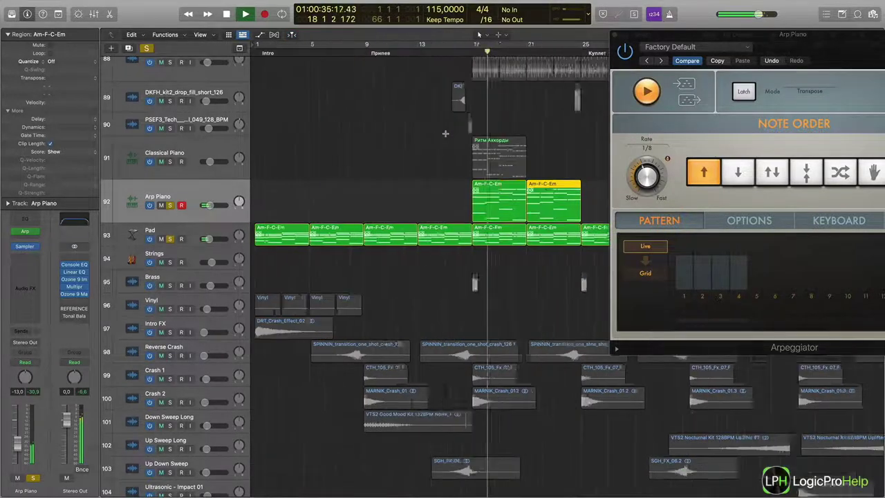
pyautogui.press('super+Left')
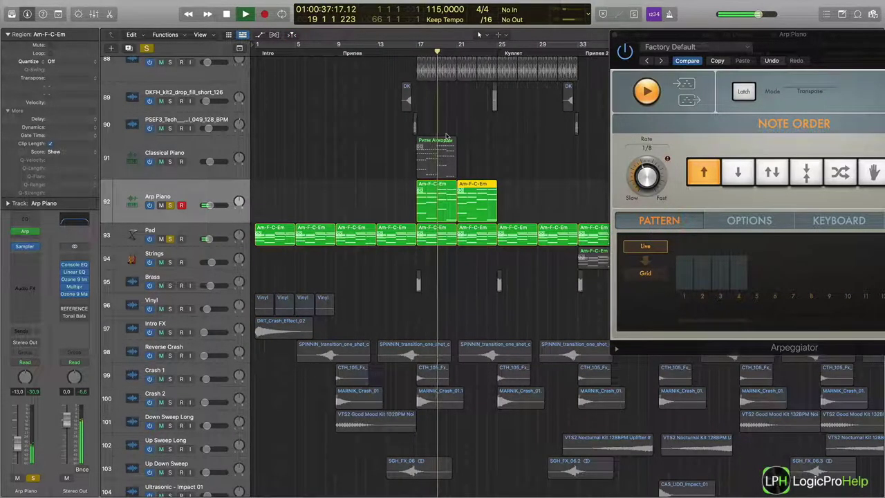
# Lower the Arp Piano track volume to -15,0 dB and stop playback
pyautogui.moveTo(205, 205); pyautogui.dragTo(204, 204)
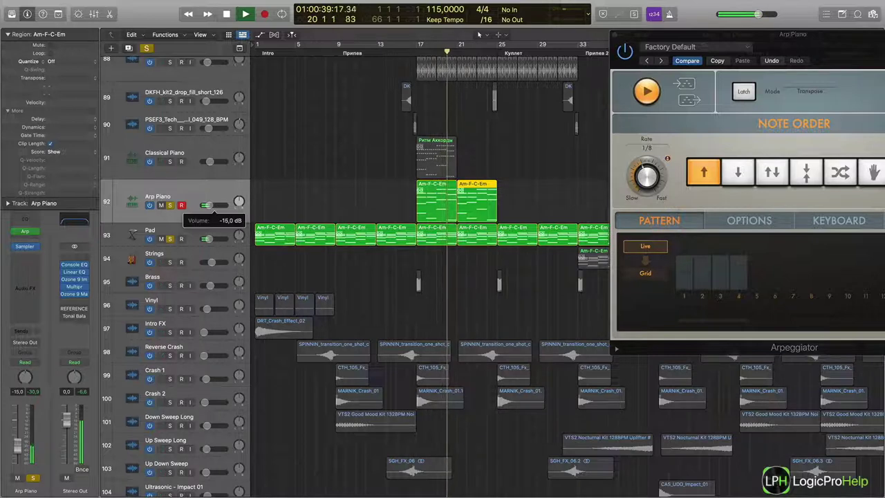
pyautogui.press('space')
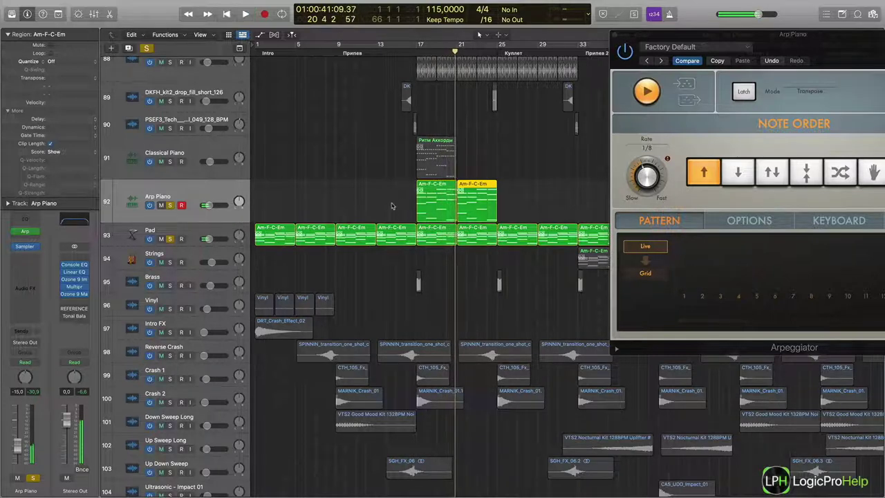
pyautogui.scroll(-10, 391, 206)
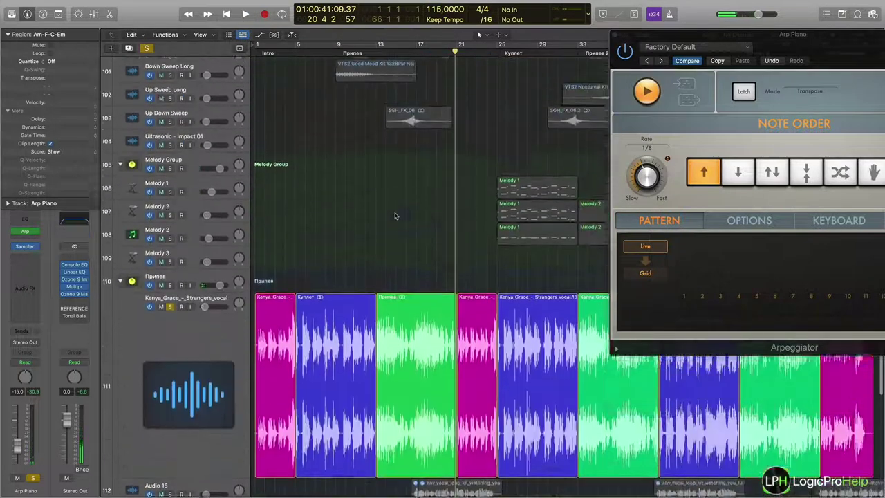
pyautogui.scroll(10, 395, 215)
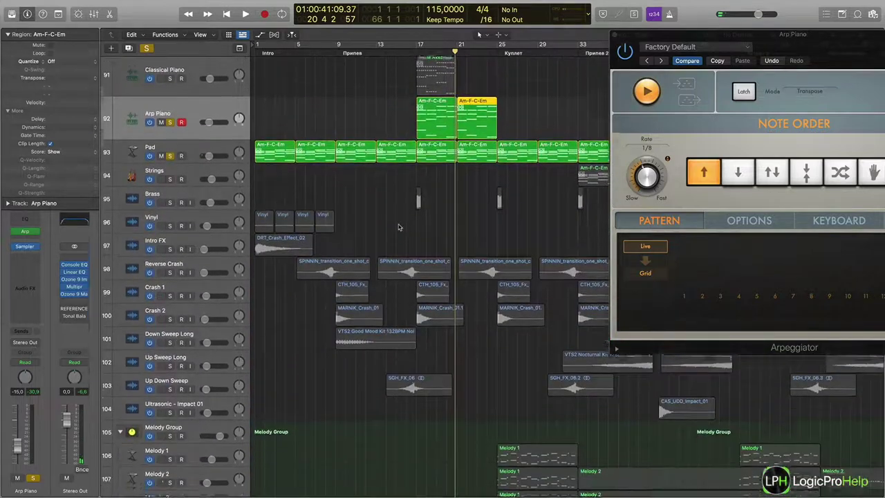
# Unsolo the Arp Piano track and close its Arpeggiator window
pyautogui.scroll(-1, 399, 227)
pyautogui.click(174, 118)
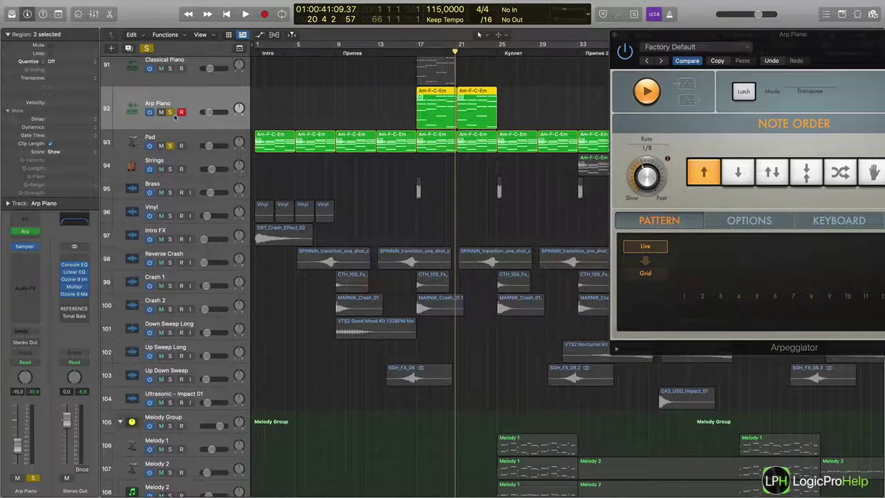
pyautogui.click(175, 116)
pyautogui.click(613, 36)
pyautogui.scroll(3, 467, 166)
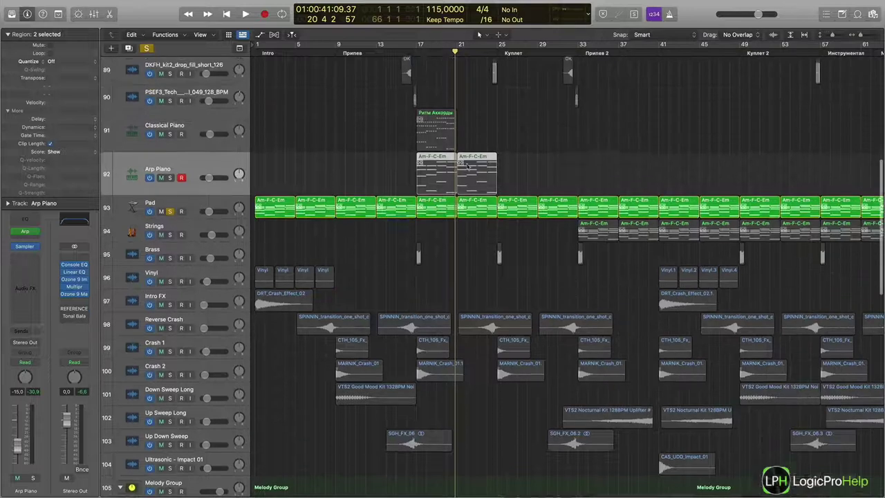
# Unsolo the Pad track and turn off Solo mode so the whole arrangement is active
pyautogui.scroll(1, 467, 167)
pyautogui.click(170, 261)
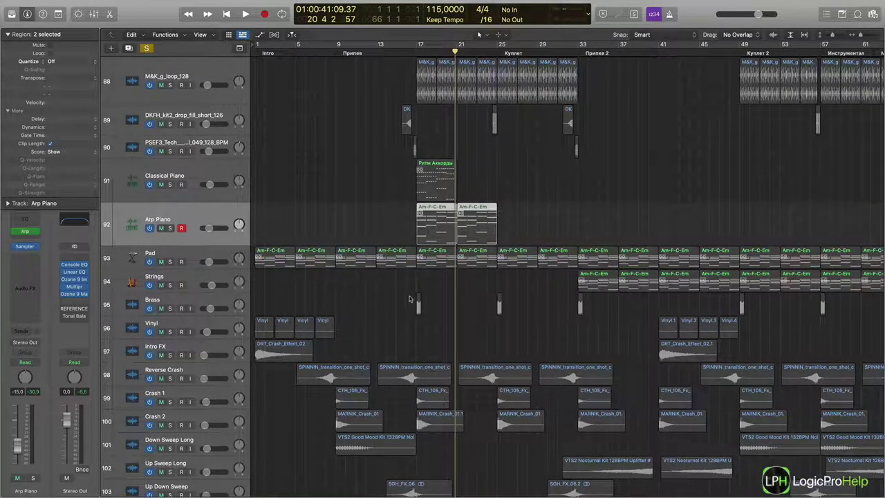
pyautogui.click(169, 262)
pyautogui.click(169, 262)
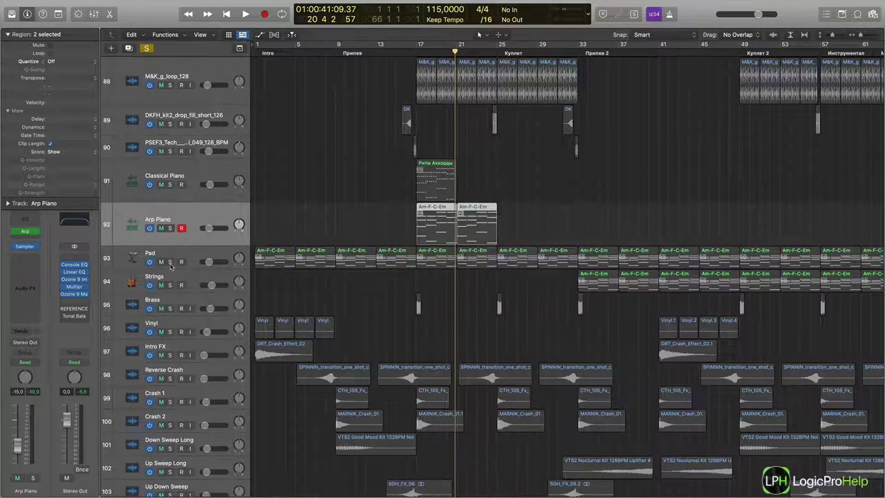
pyautogui.click(146, 48)
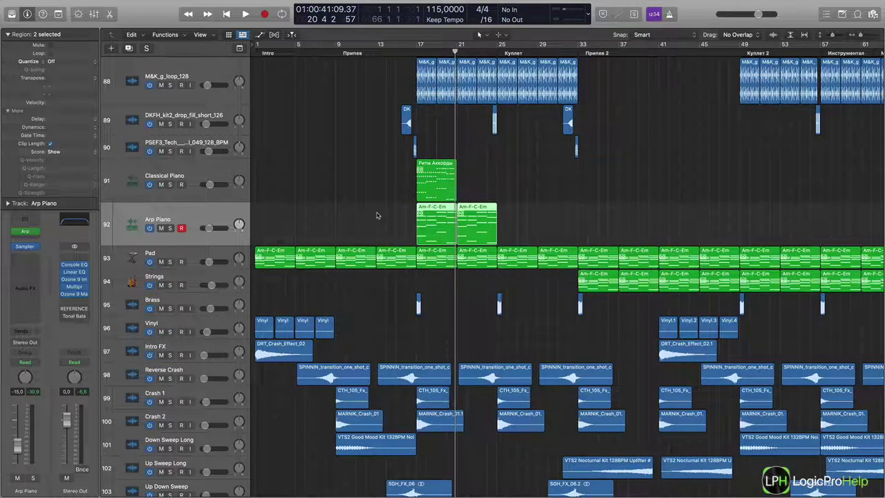
# Place the playhead at bar 25 and open the Melody 1 region on track 106 in the Piano Roll
pyautogui.hscroll(5, 435, 297)
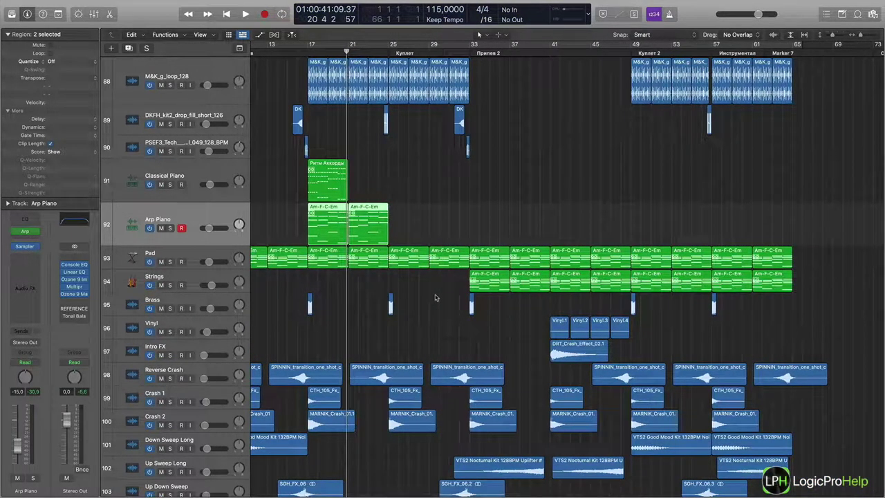
pyautogui.scroll(-10, 435, 298)
pyautogui.click(388, 53)
pyautogui.press('super+Right')
pyautogui.press('super+Right')
pyautogui.press('super+Right')
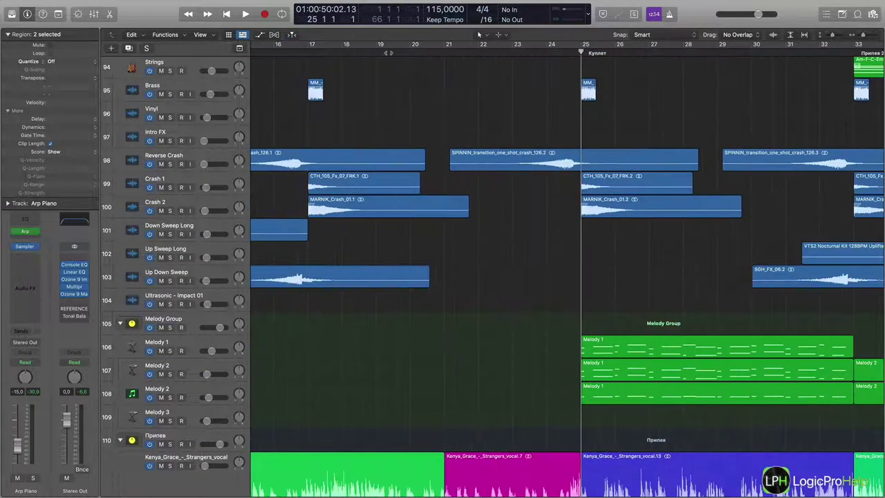
pyautogui.hscroll(6, 558, 223)
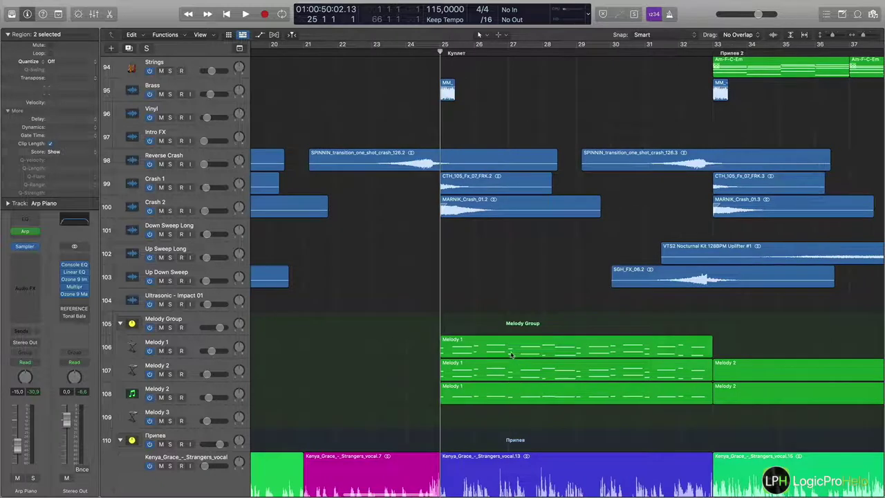
pyautogui.doubleClick(512, 355)
# Bring the Melody 1 notes from bar 25 into view and enlarge the Piano Roll area
pyautogui.scroll(5, 339, 356)
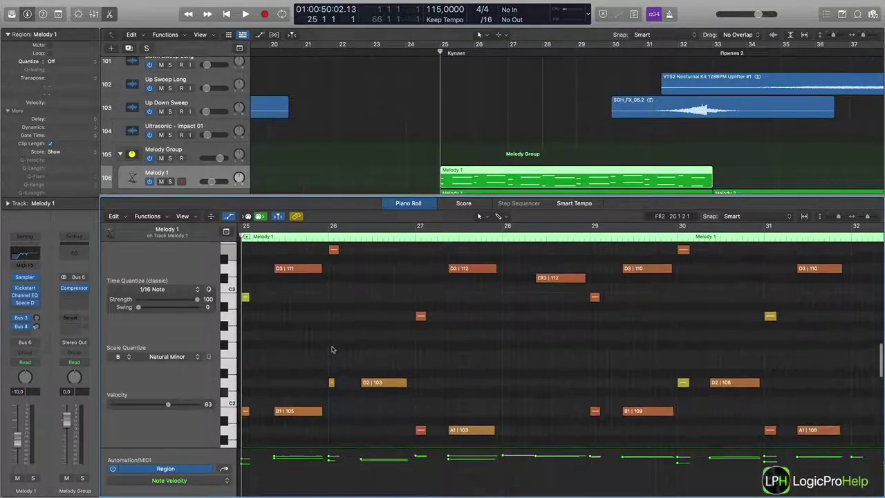
pyautogui.hscroll(-3, 334, 347)
pyautogui.hscroll(-2, 334, 348)
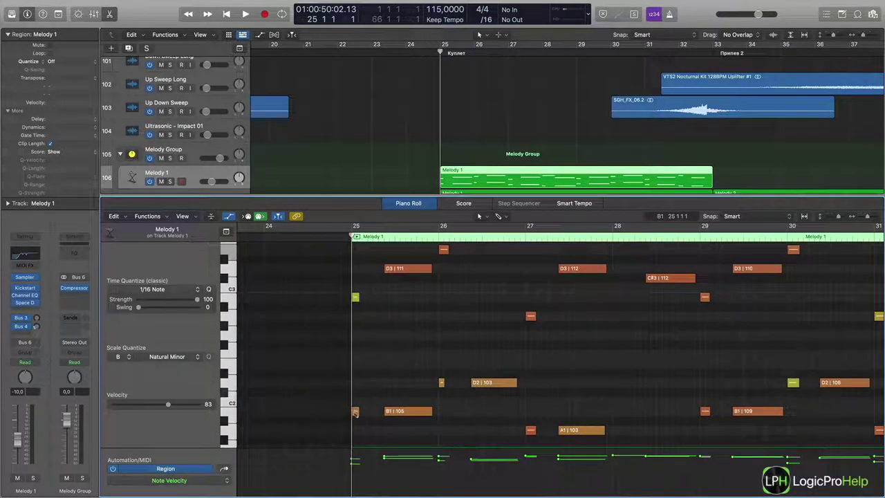
pyautogui.scroll(3, 392, 371)
pyautogui.scroll(-6, 392, 371)
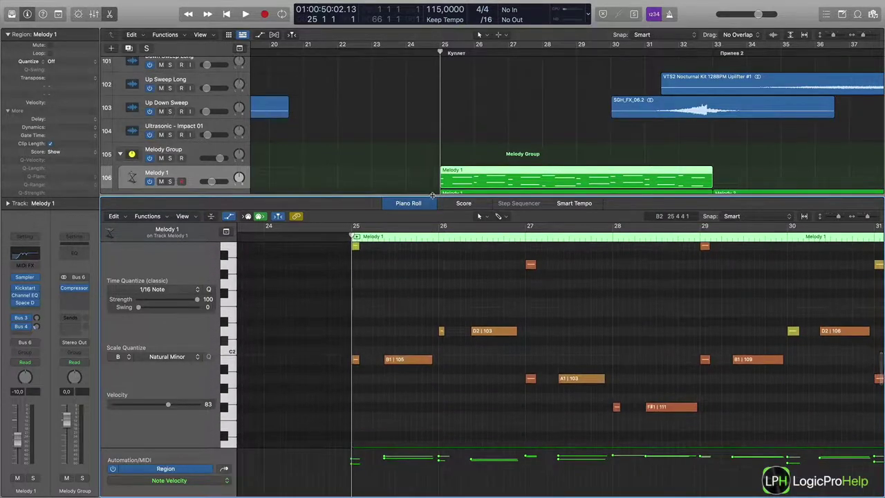
pyautogui.moveTo(432, 196); pyautogui.dragTo(432, 127)
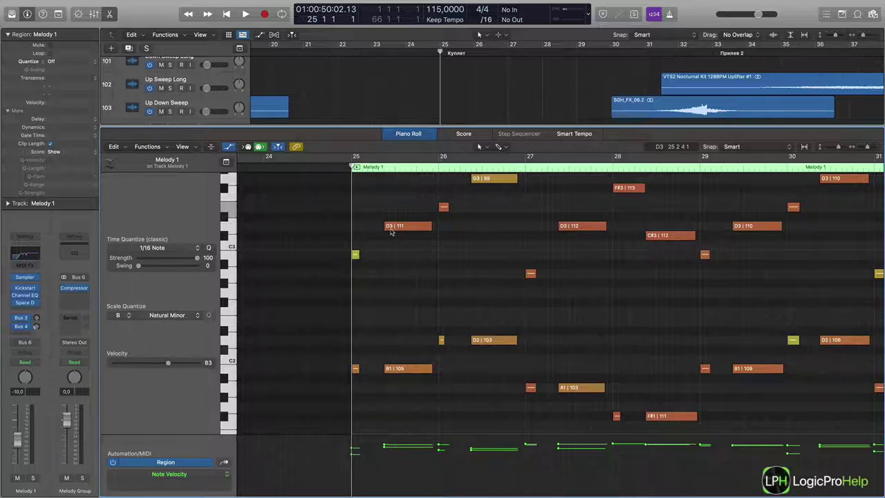
# Examine Melody 1's short and long notes in both octaves across bars 25 to 31, and close the Piano Roll
pyautogui.moveTo(392, 233)
pyautogui.moveTo(358, 368)
pyautogui.scroll(6, 460, 275)
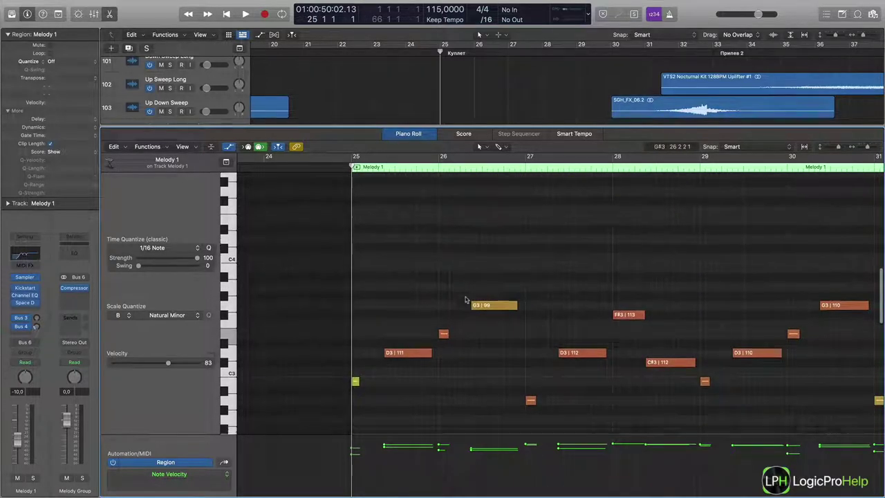
pyautogui.scroll(-5, 448, 278)
pyautogui.moveTo(443, 228)
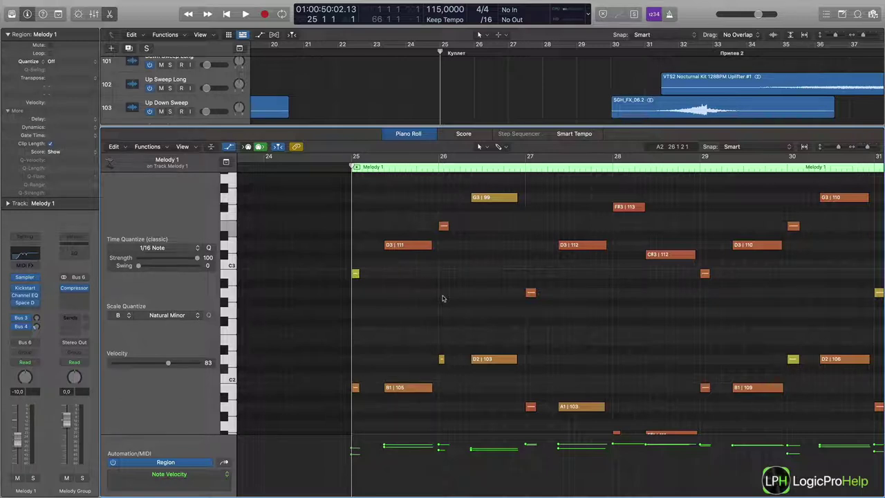
pyautogui.hscroll(5, 442, 298)
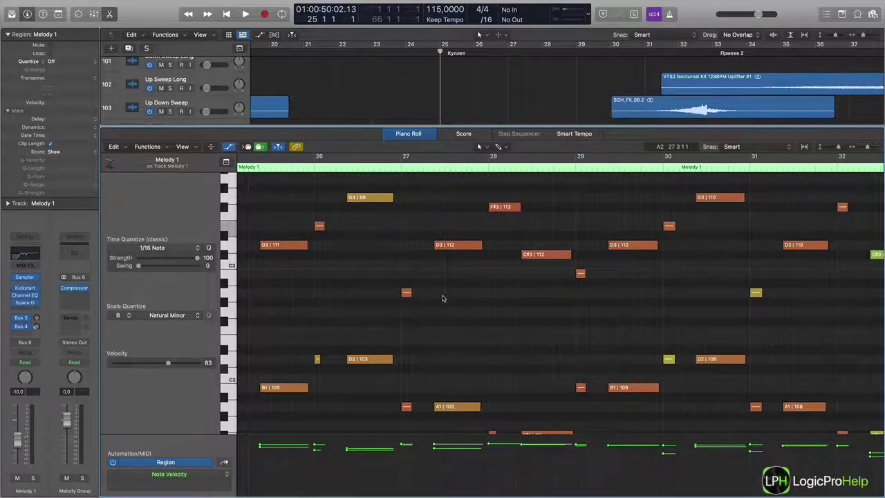
pyautogui.hscroll(-2, 443, 298)
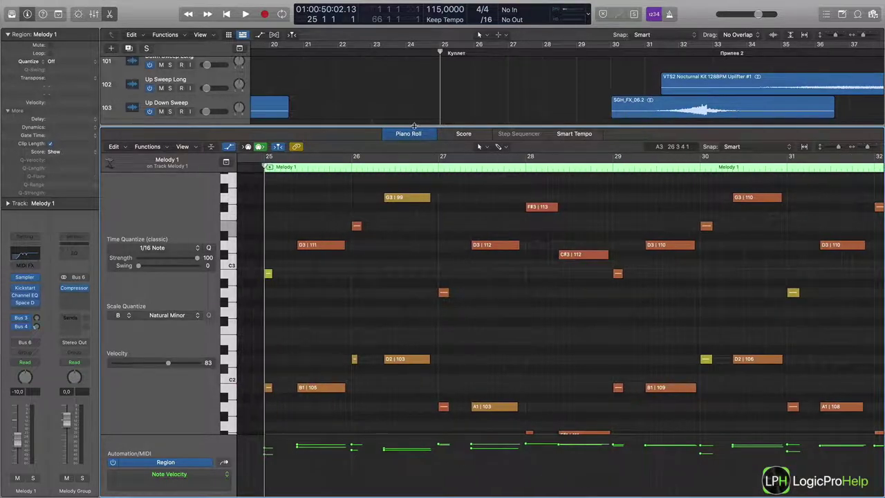
pyautogui.press('p')
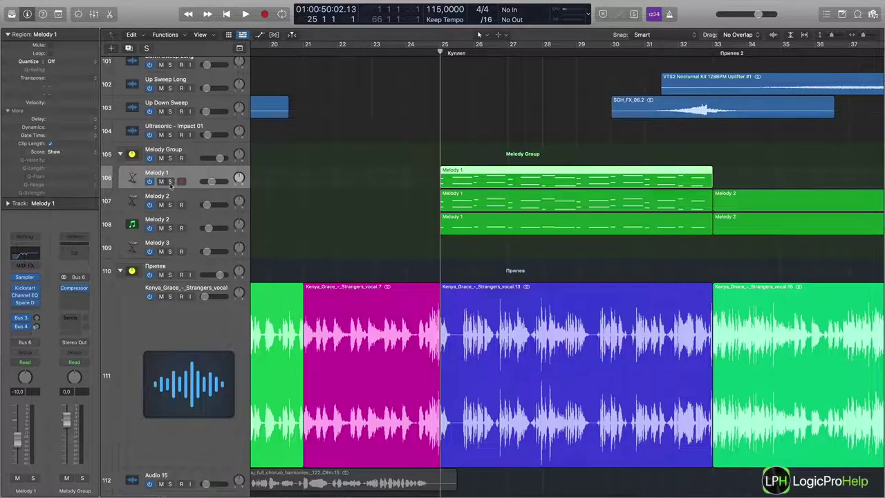
# Solo the Melody 1 track and play it from bar 25, increasing its track height
pyautogui.click(169, 181)
pyautogui.hscroll(2, 483, 116)
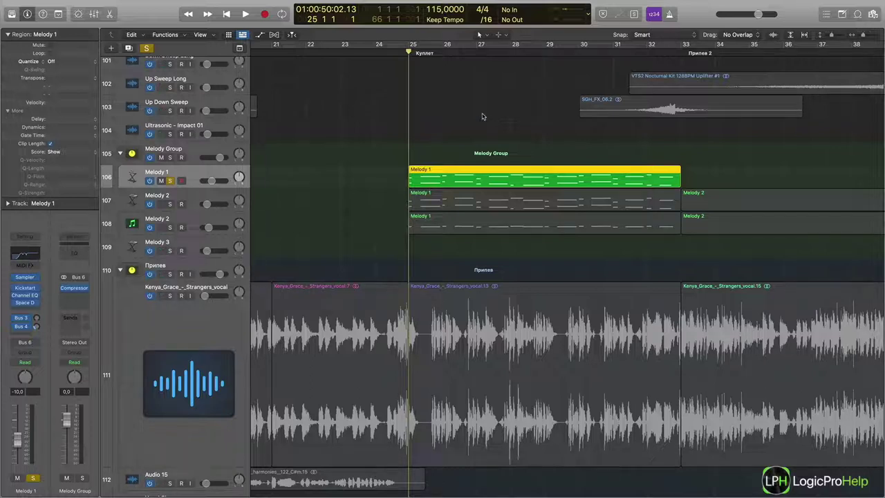
pyautogui.press('space')
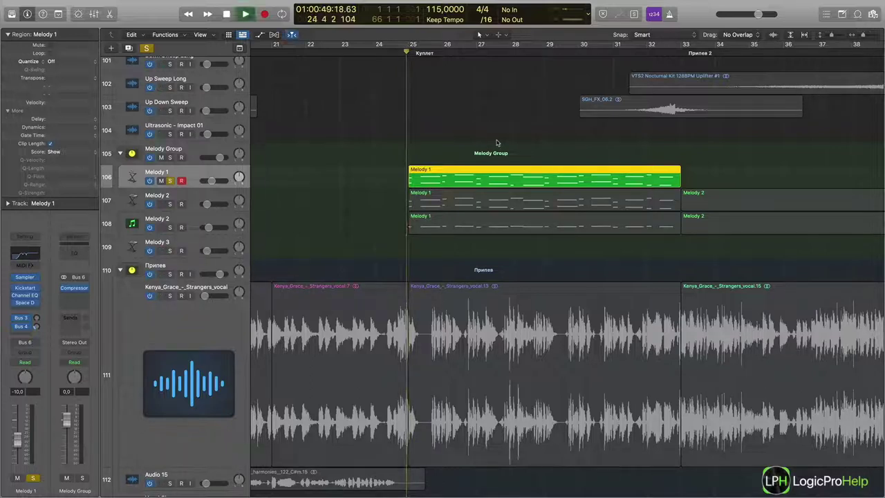
pyautogui.moveTo(200, 187); pyautogui.dragTo(200, 202)
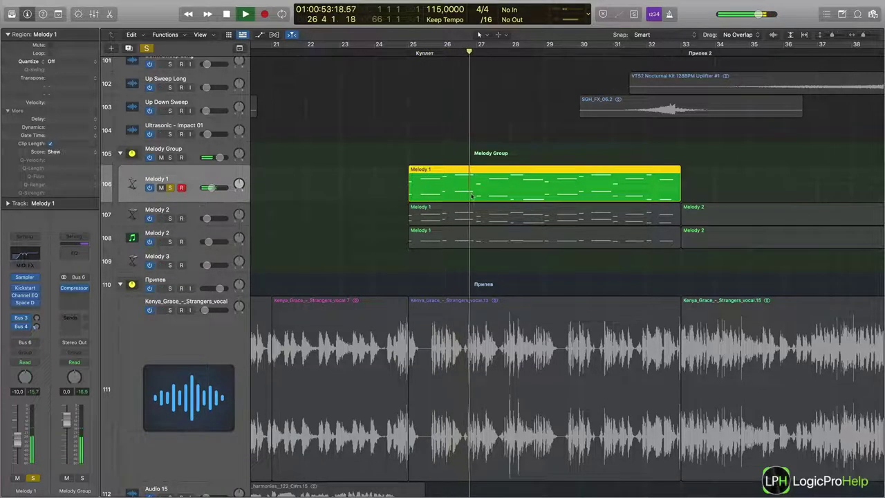
pyautogui.press('super+Left')
pyautogui.press('super+Left')
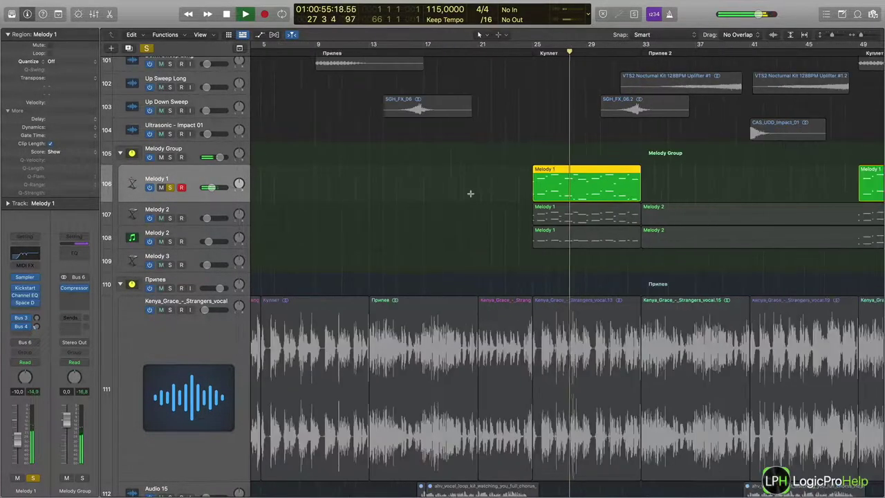
pyautogui.hscroll(5, 470, 194)
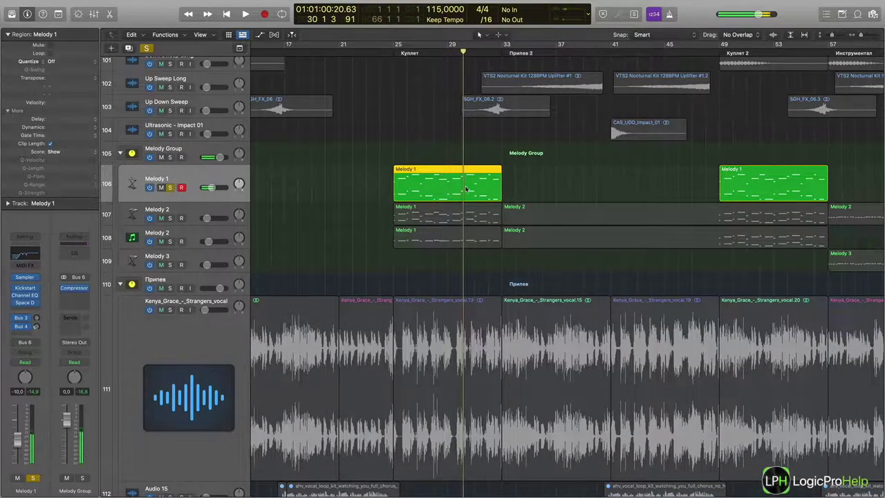
# Return the playhead to bar 25 and look over the harmony, effects and drum tracks surrounding the melody
pyautogui.scroll(12, 466, 187)
pyautogui.scroll(-3, 435, 201)
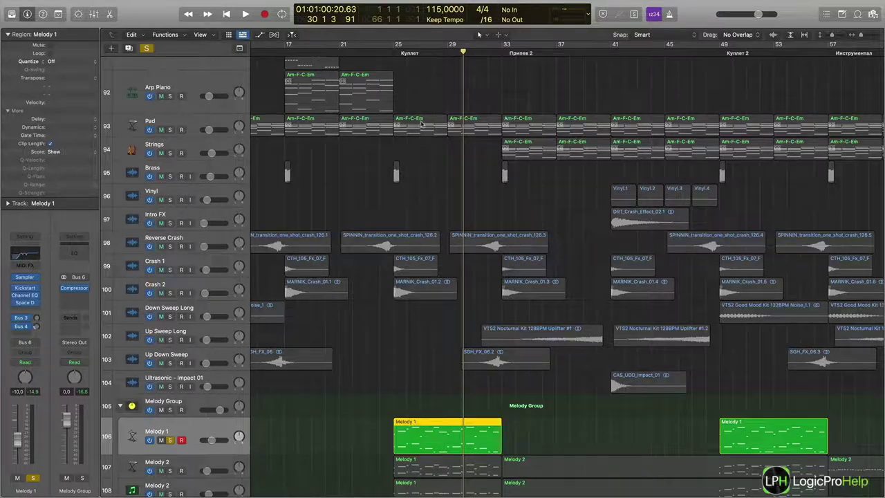
pyautogui.click(394, 58)
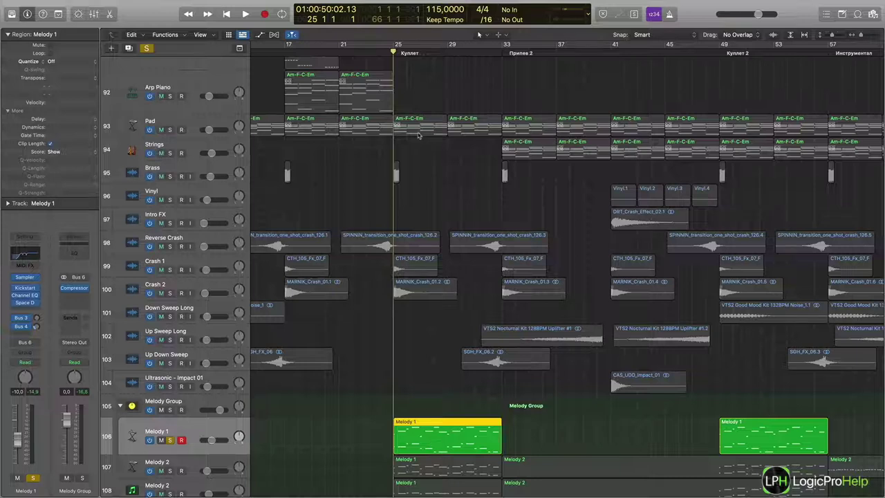
pyautogui.scroll(3, 418, 135)
pyautogui.hscroll(-3, 418, 134)
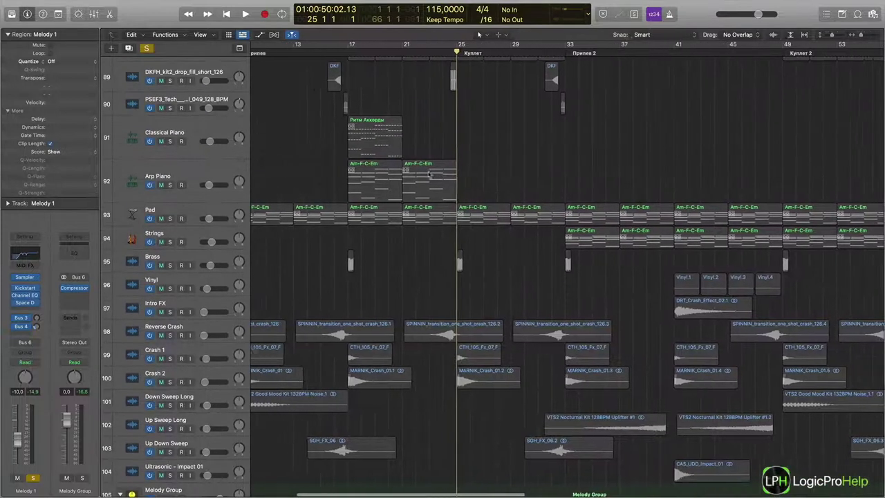
pyautogui.scroll(5, 370, 131)
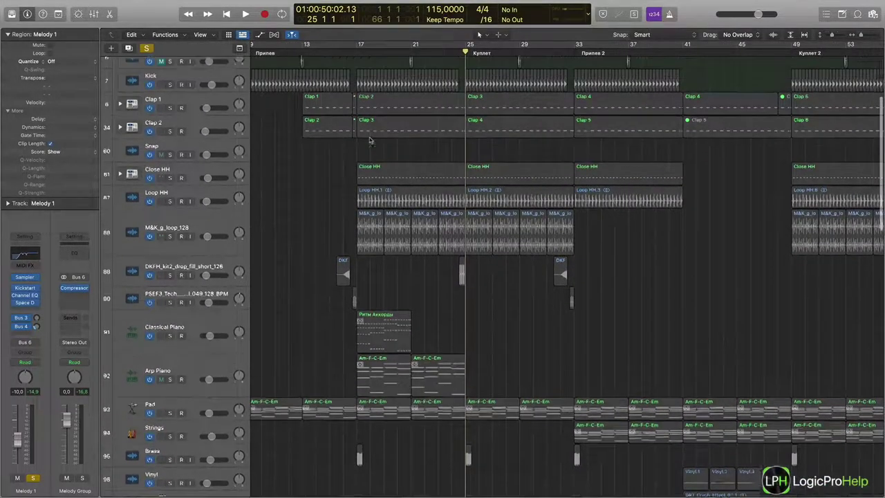
pyautogui.scroll(4, 370, 138)
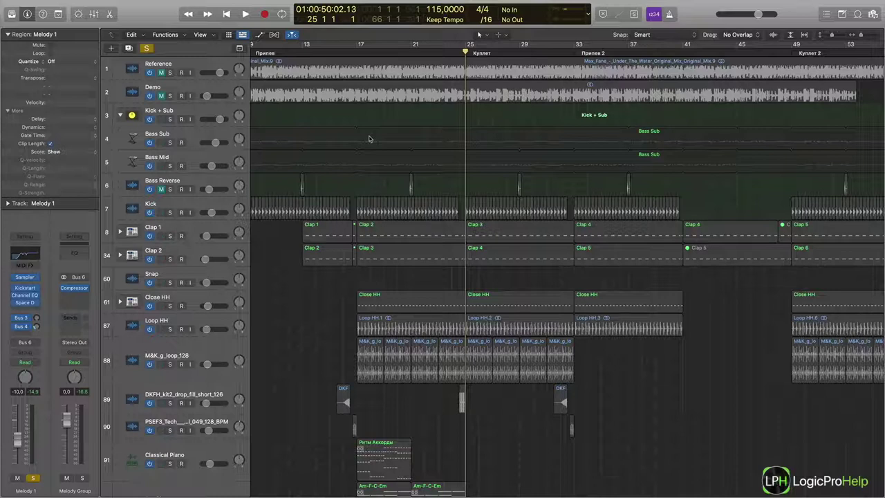
pyautogui.scroll(-5, 373, 228)
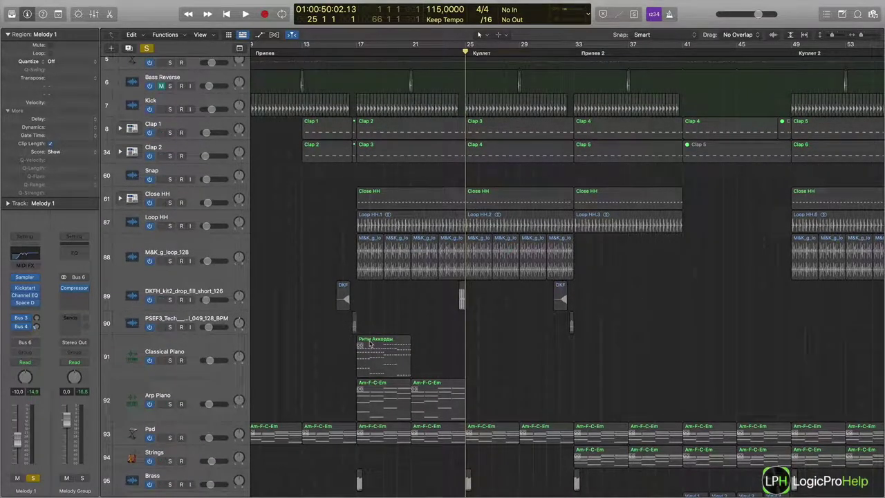
# Try removing the Pad track's two Am-F-C-Em regions between bars 25 and 33
pyautogui.scroll(3, 721, 383)
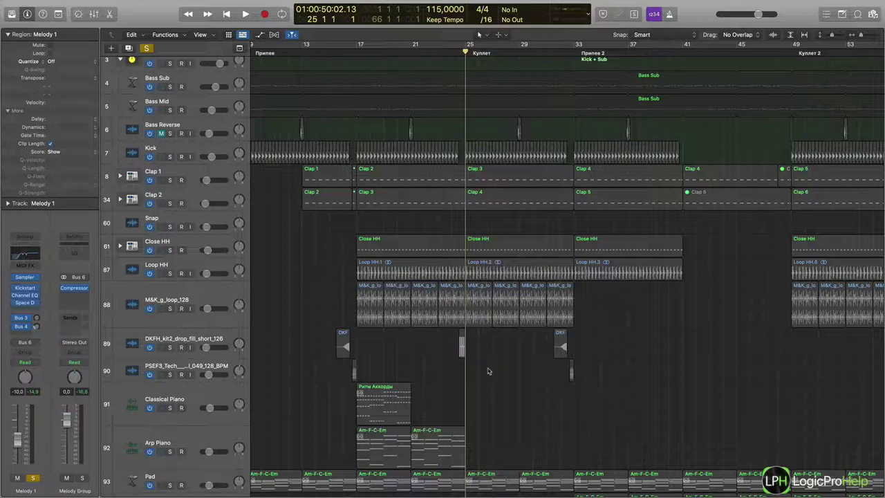
pyautogui.scroll(-10, 490, 371)
pyautogui.scroll(-2, 492, 199)
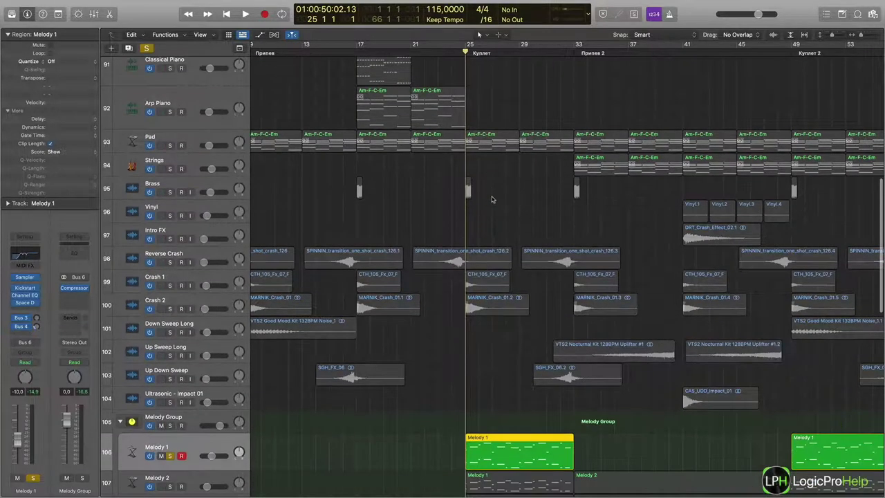
pyautogui.hscroll(5, 481, 357)
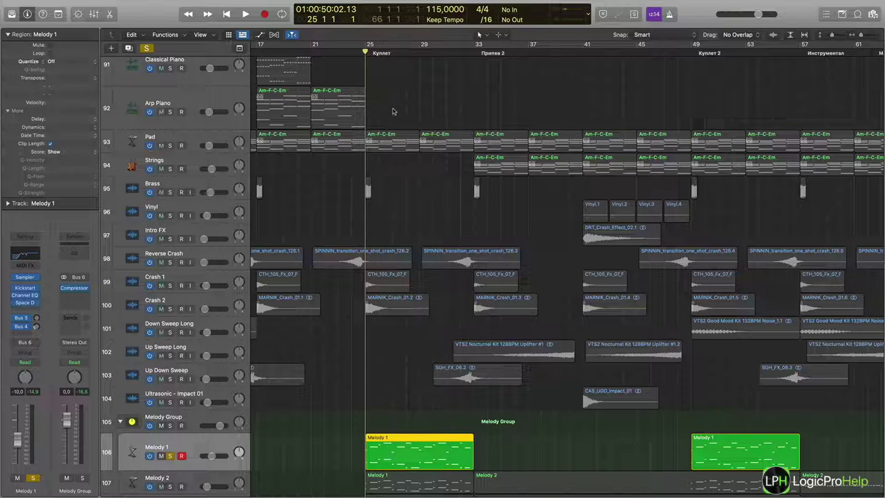
pyautogui.click(394, 139)
pyautogui.press('Delete')
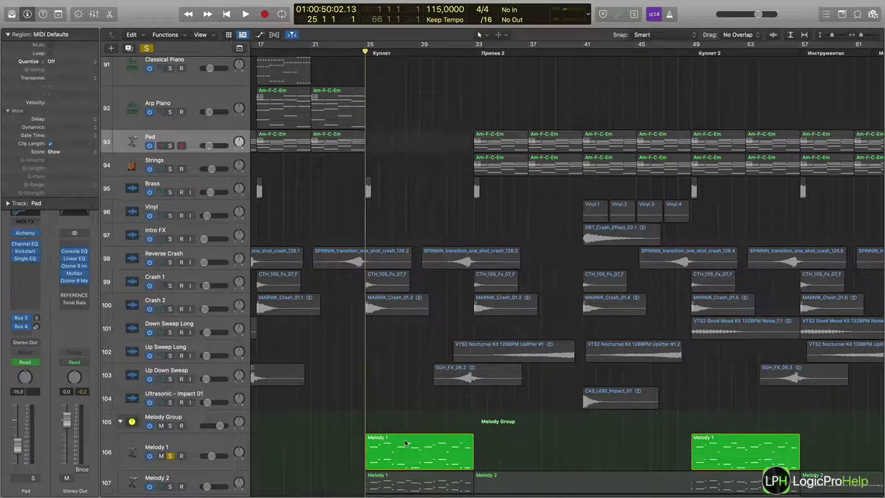
# Examine the notes of the Melody 1 region from bar 25 in the Piano Roll, and close the editor
pyautogui.click(406, 443)
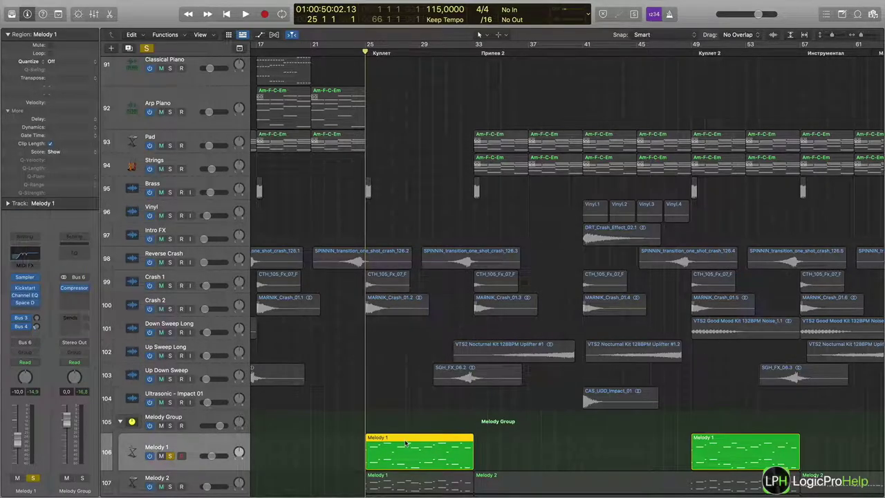
pyautogui.doubleClick(407, 443)
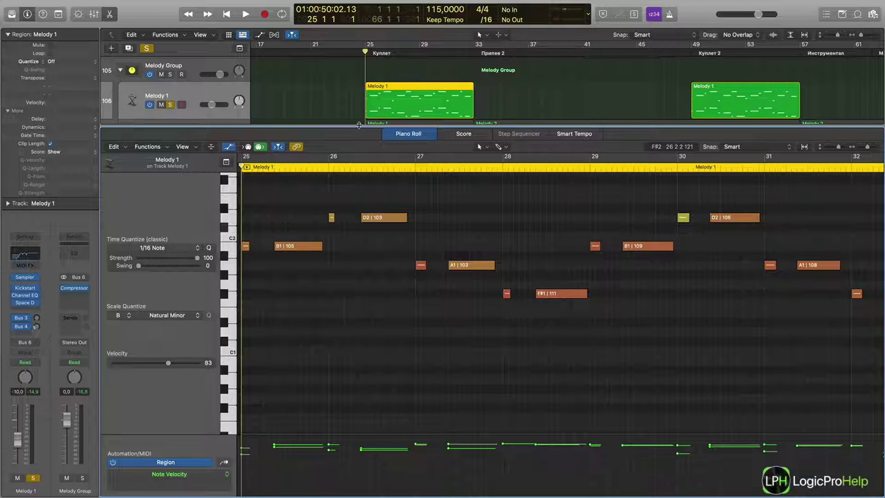
pyautogui.press('p')
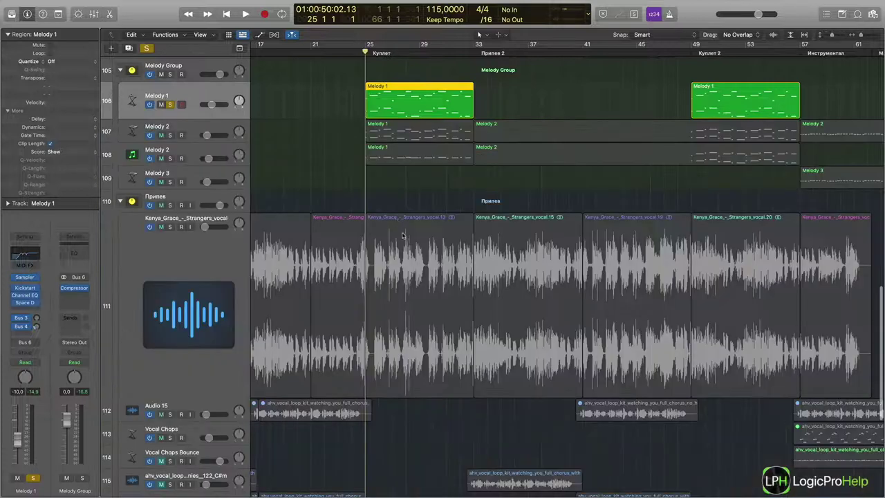
# Undo the deletion of the two Pad regions
pyautogui.scroll(10, 403, 236)
pyautogui.scroll(5, 403, 235)
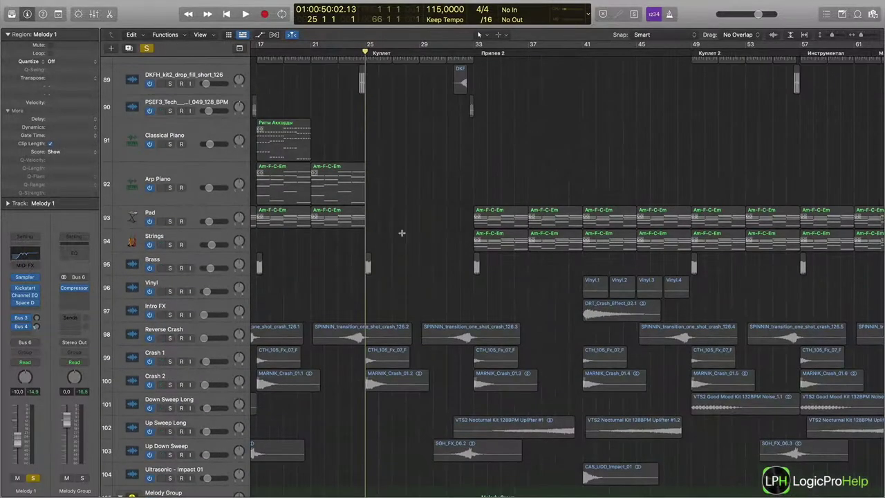
pyautogui.press('super+z')
# Open the Melody 1 region together with the bar 25 Pad region in the Piano Roll, and enlarge the editor area
pyautogui.scroll(-4, 403, 237)
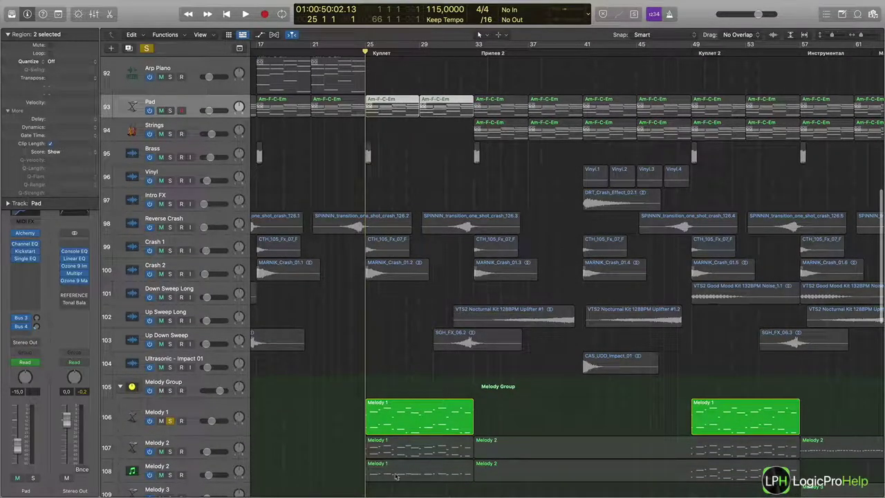
pyautogui.click(397, 418)
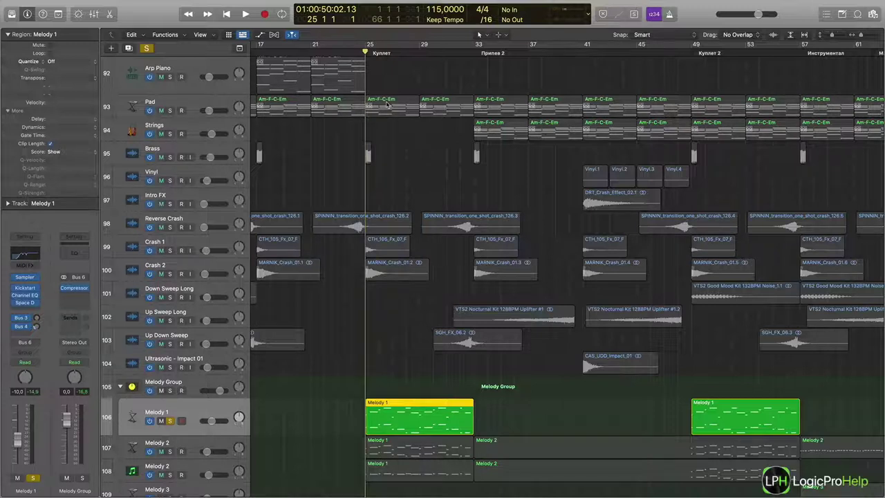
pyautogui.doubleClick(397, 408)
pyautogui.moveTo(419, 129); pyautogui.dragTo(422, 237)
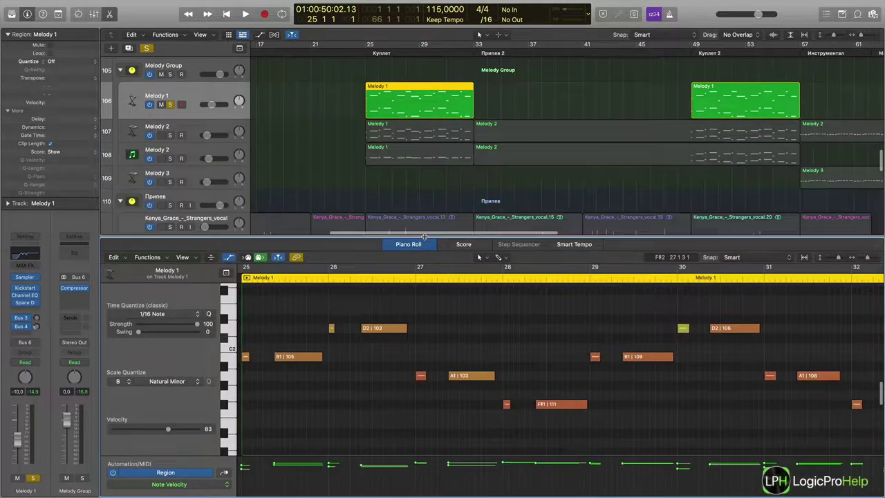
pyautogui.scroll(10, 415, 128)
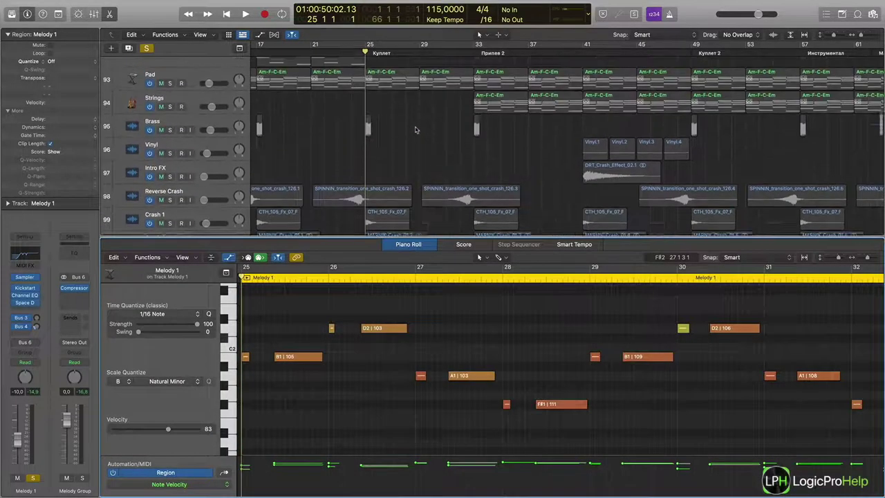
pyautogui.scroll(1, 408, 132)
pyautogui.keyDown('shift'); pyautogui.click(391, 149); pyautogui.keyUp('shift')
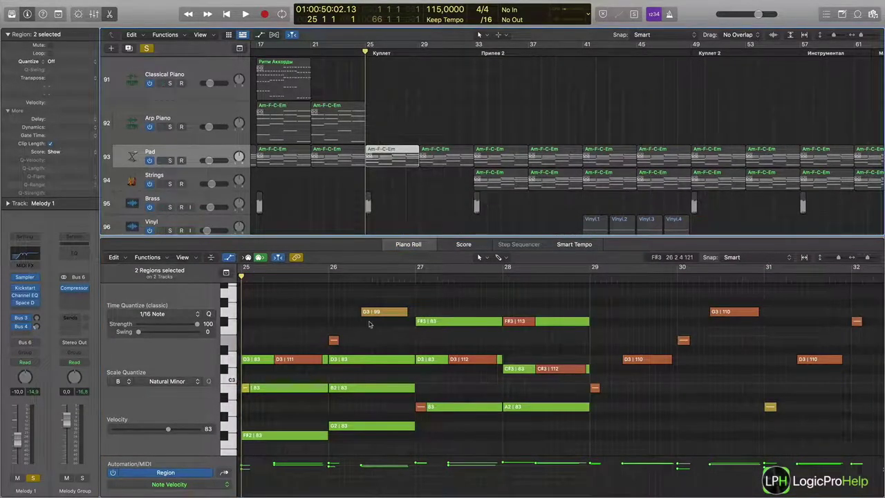
pyautogui.moveTo(375, 236); pyautogui.dragTo(375, 153)
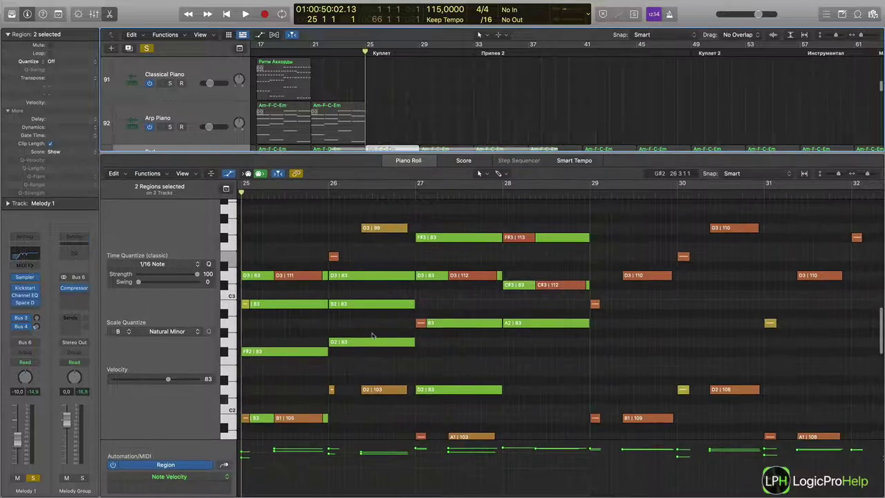
# Compare Melody 1's notes with the Pad's chord tones in bars 25 to 28, including the short E3 note at bar 26
pyautogui.hscroll(-2, 372, 337)
pyautogui.hscroll(2, 371, 336)
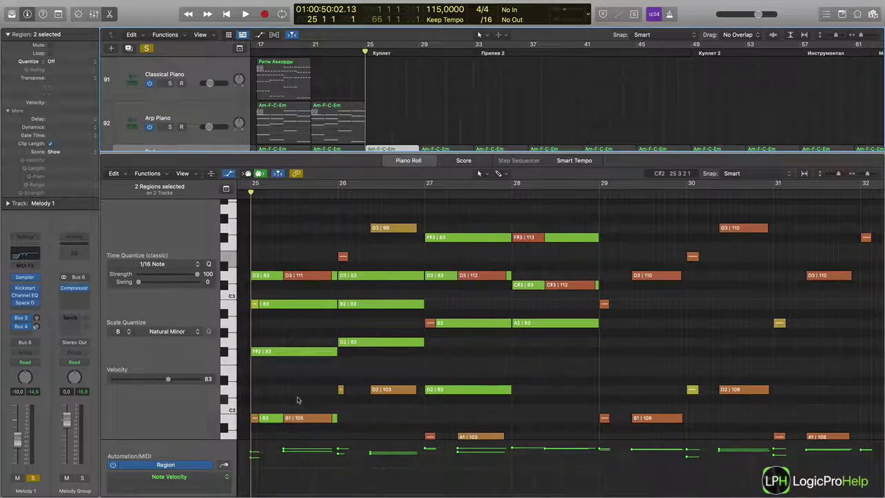
pyautogui.moveTo(297, 424)
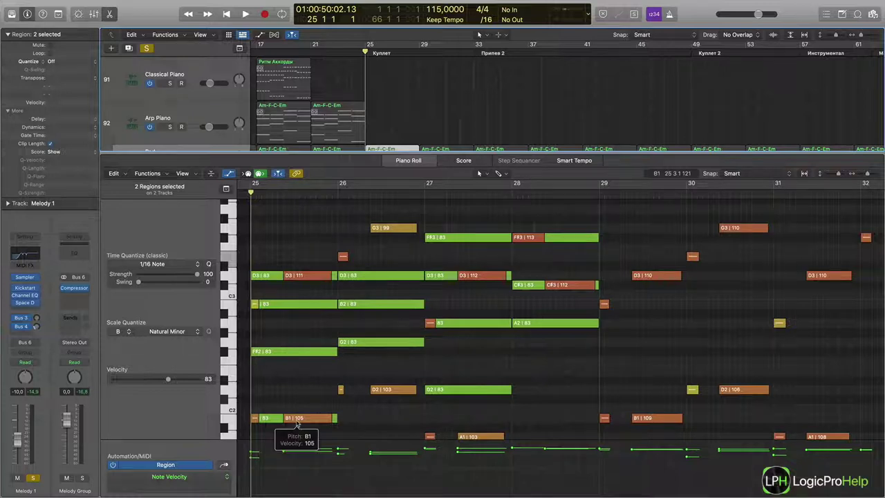
pyautogui.moveTo(365, 277)
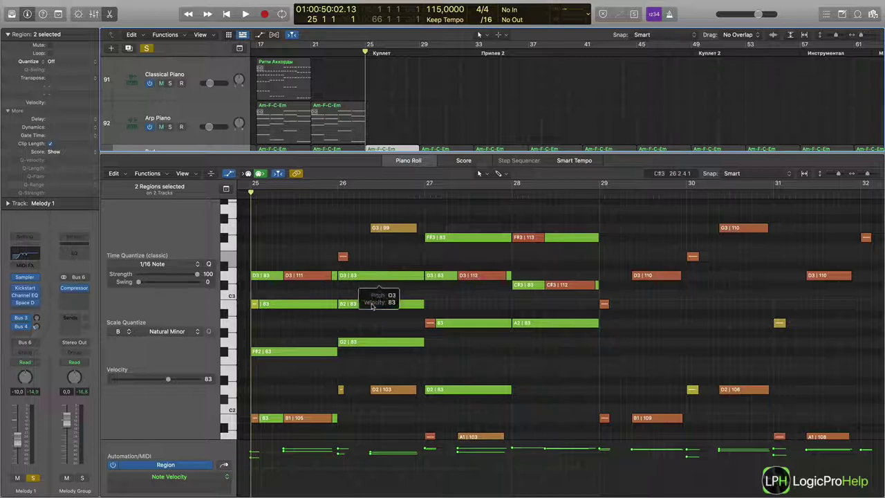
pyautogui.moveTo(378, 345)
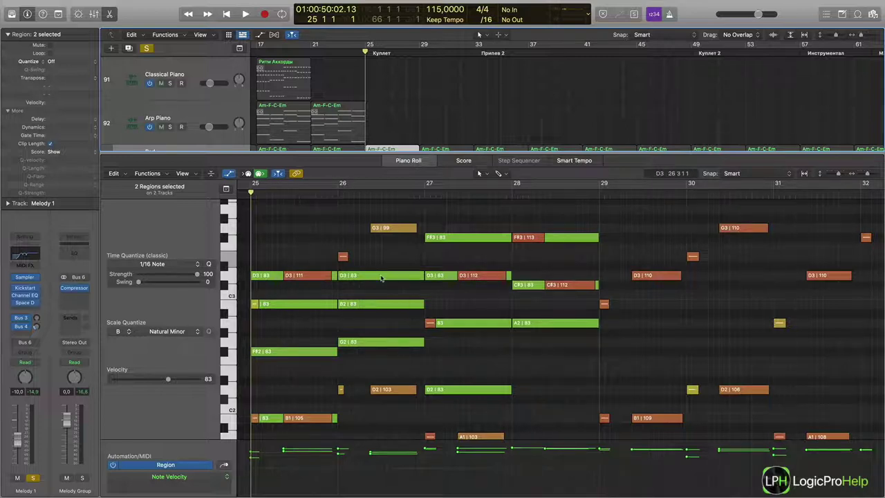
pyautogui.scroll(-3, 395, 391)
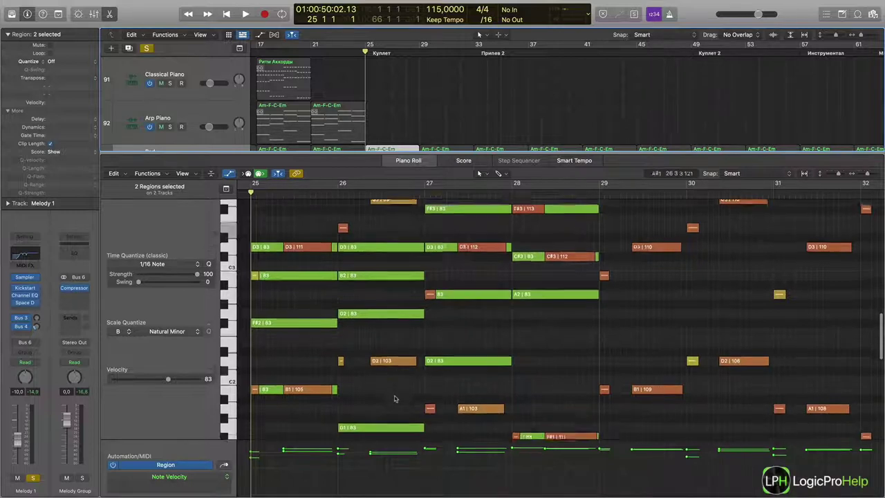
pyautogui.scroll(4, 395, 389)
pyautogui.scroll(3, 395, 388)
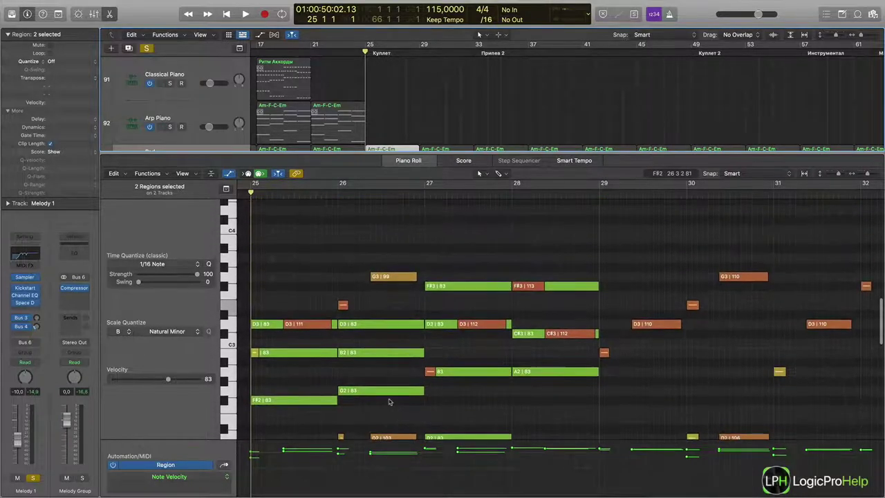
pyautogui.moveTo(343, 306)
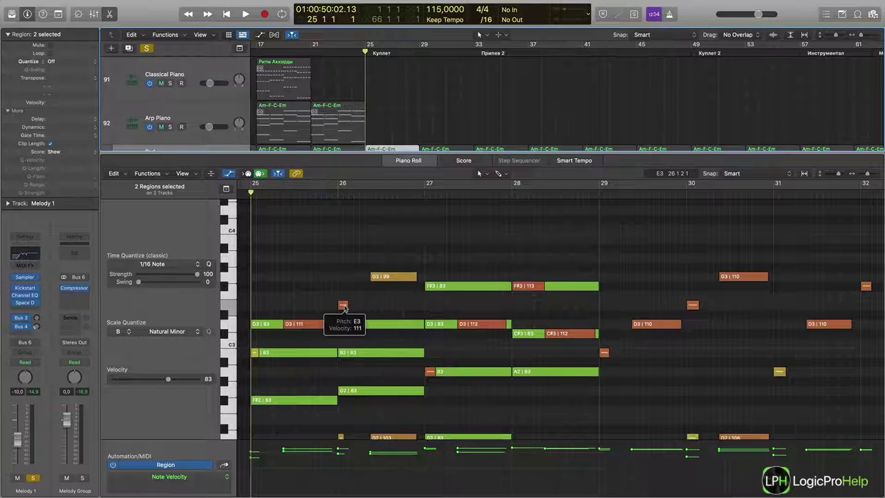
pyautogui.scroll(-6, 343, 312)
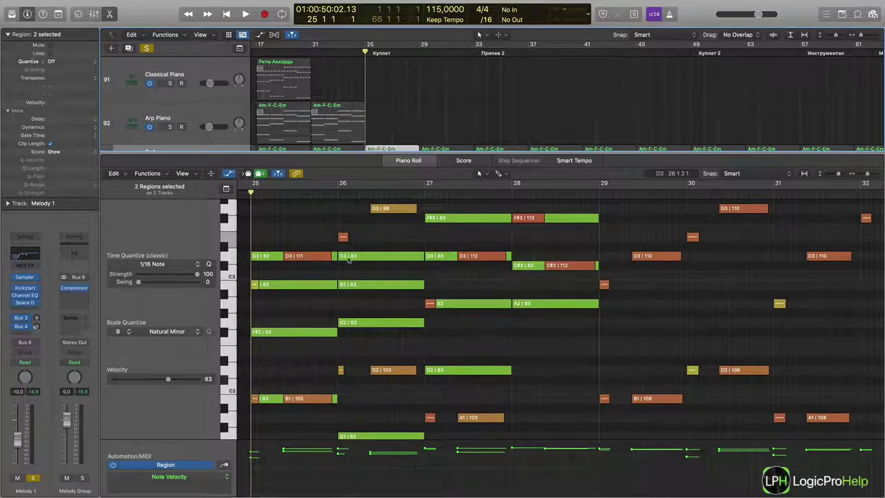
pyautogui.moveTo(343, 240)
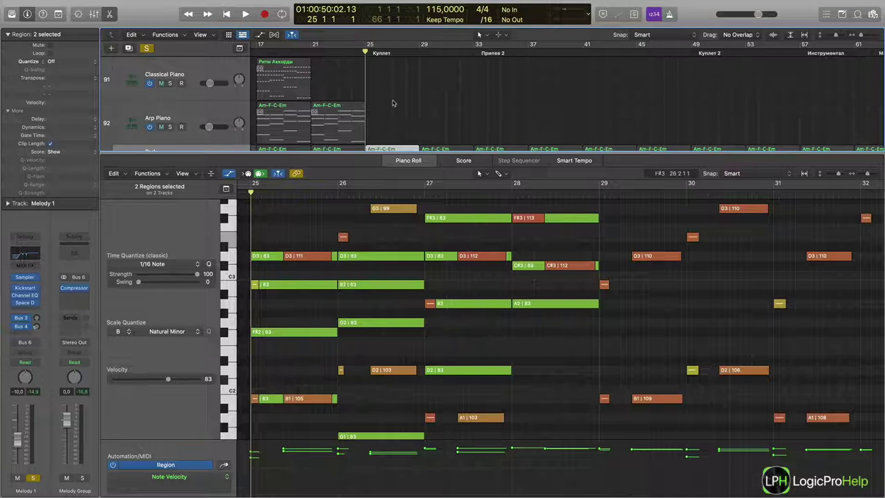
# Bring the Melody 1 track into view and play its part from bar 25
pyautogui.scroll(-3, 182, 135)
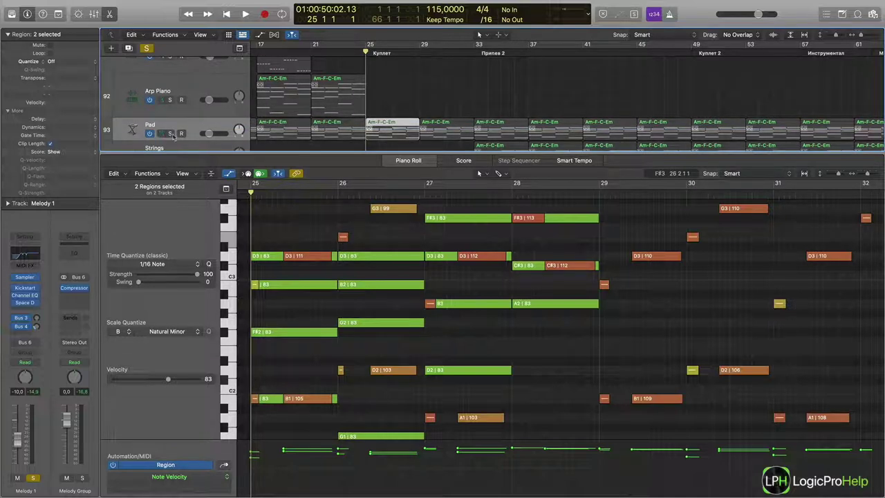
pyautogui.scroll(5, 394, 114)
pyautogui.scroll(-8, 397, 117)
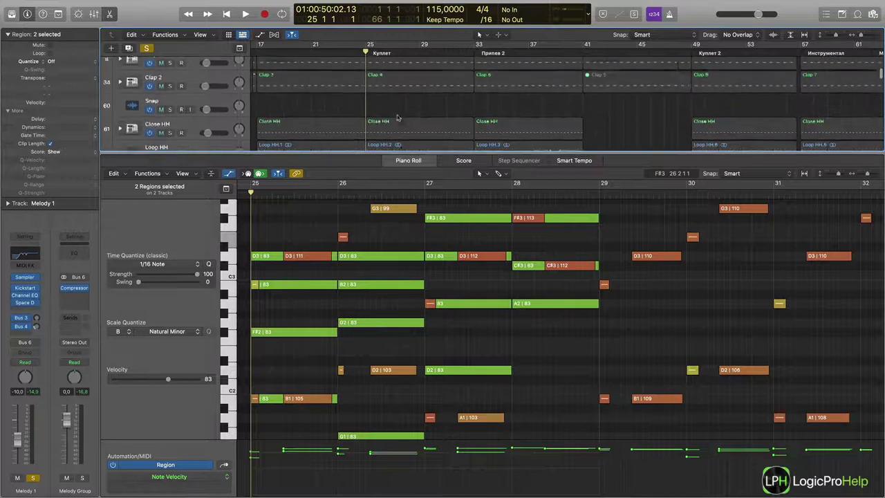
pyautogui.scroll(-10, 397, 117)
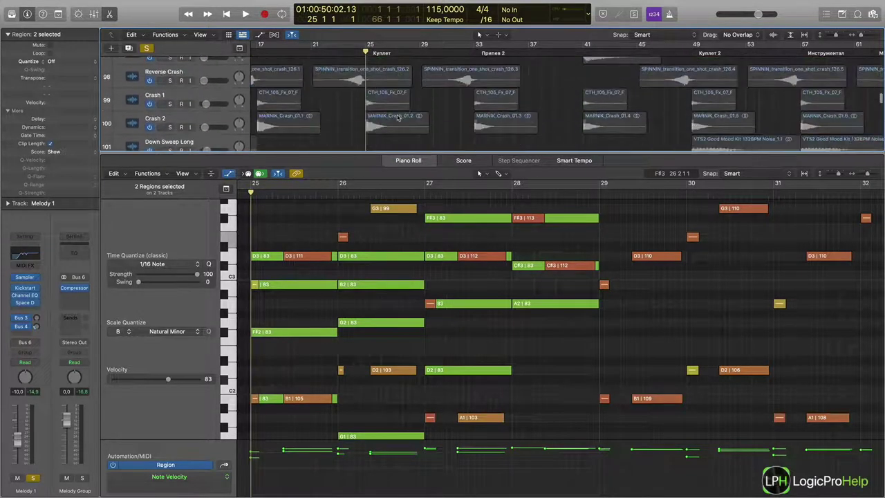
pyautogui.press('space')
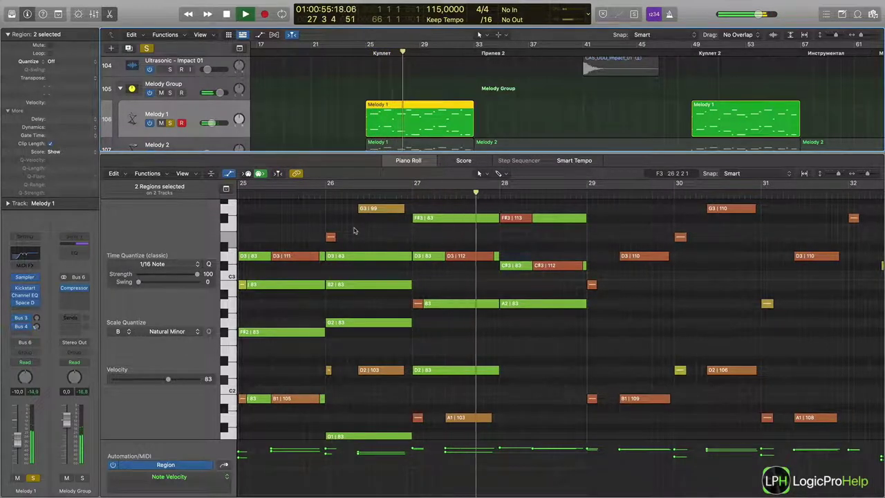
pyautogui.press('space')
# Try moving Melody 1's short E3 note at bar 26 down to D3, and play the part from just before bar 25
pyautogui.moveTo(331, 237); pyautogui.dragTo(332, 260)
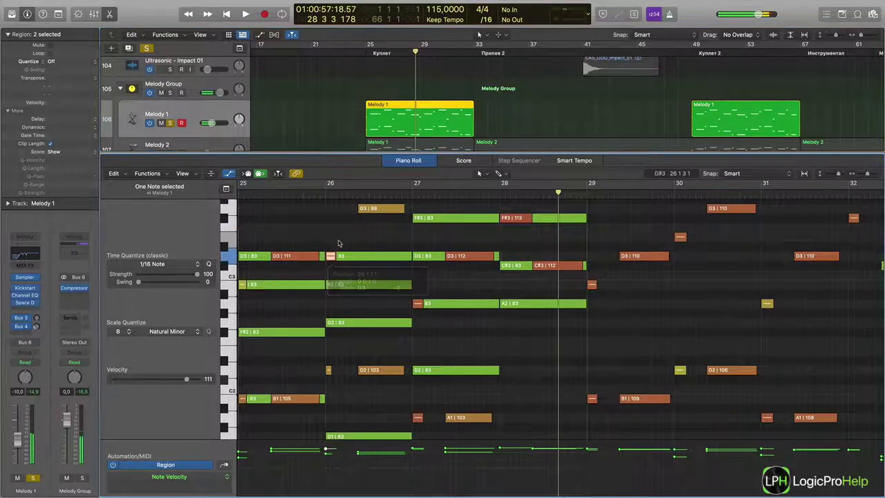
pyautogui.moveTo(362, 54); pyautogui.dragTo(357, 55)
pyautogui.press('space')
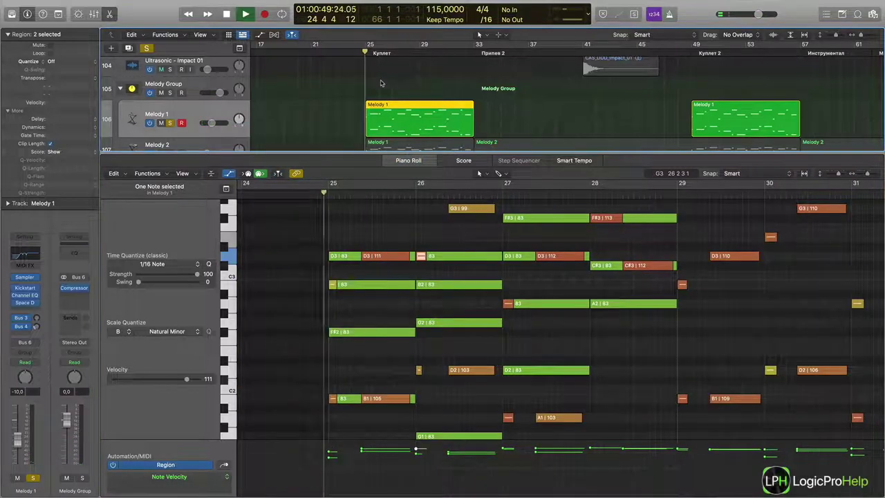
pyautogui.hscroll(2, 414, 92)
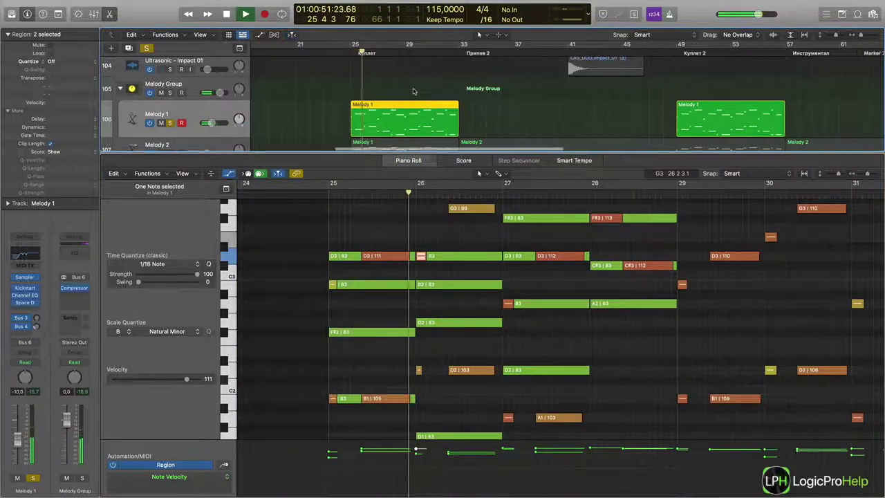
pyautogui.press('space')
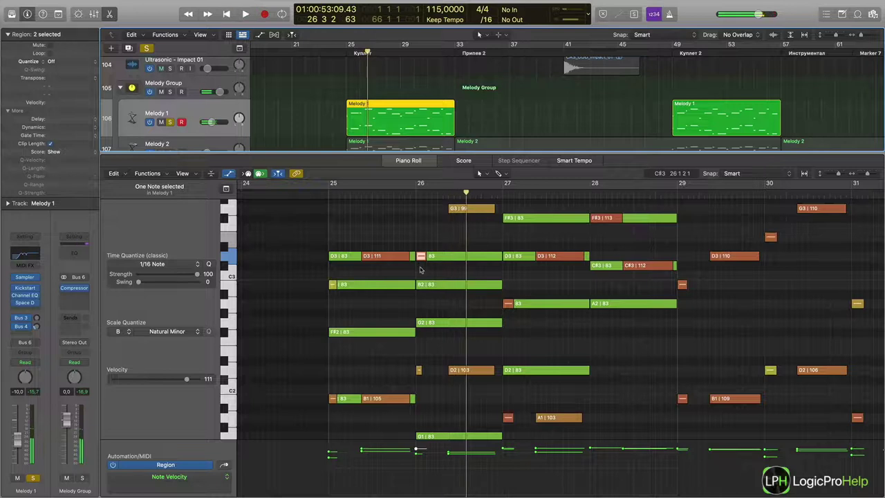
# Undo the pitch change of Melody 1's short note at bar 26 and review the surrounding notes
pyautogui.scroll(-5, 420, 262)
pyautogui.moveTo(421, 260); pyautogui.dragTo(420, 262)
pyautogui.press('super+z')
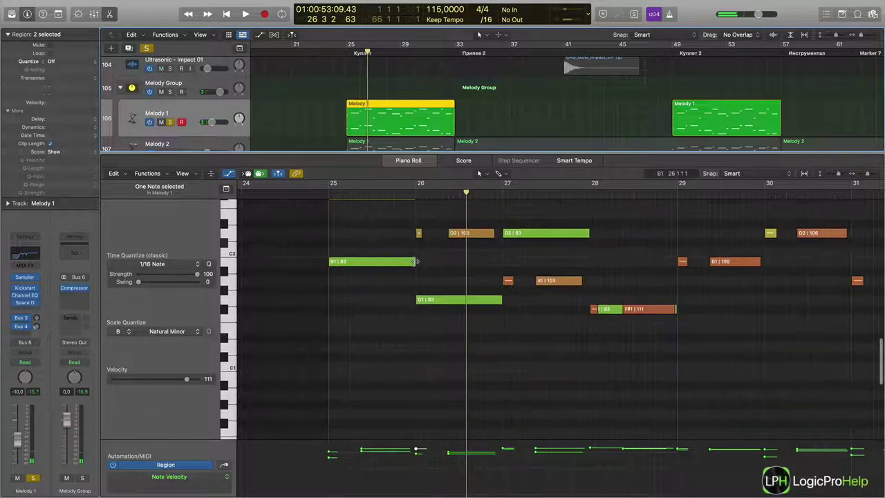
pyautogui.scroll(8, 416, 260)
pyautogui.scroll(-2, 416, 263)
pyautogui.scroll(-3, 415, 263)
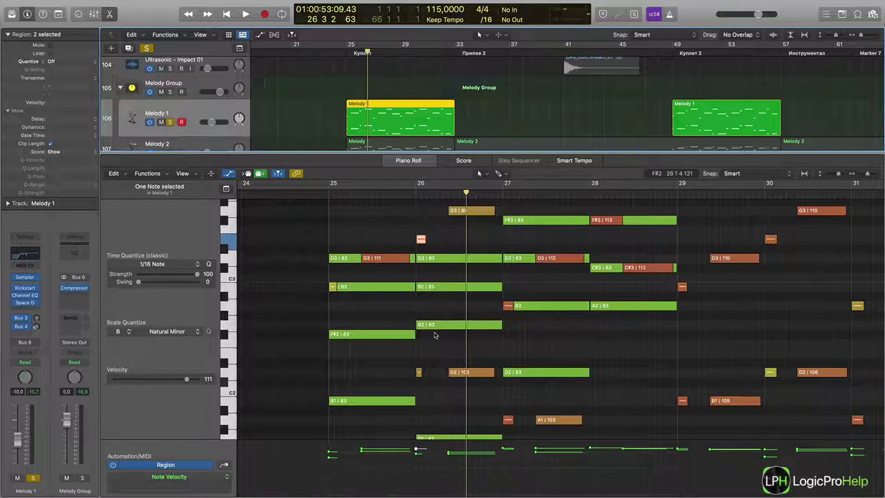
# Close the Piano Roll, clear the region selection, and bring the effects tracks above the Melody Group into view
pyautogui.press('e')
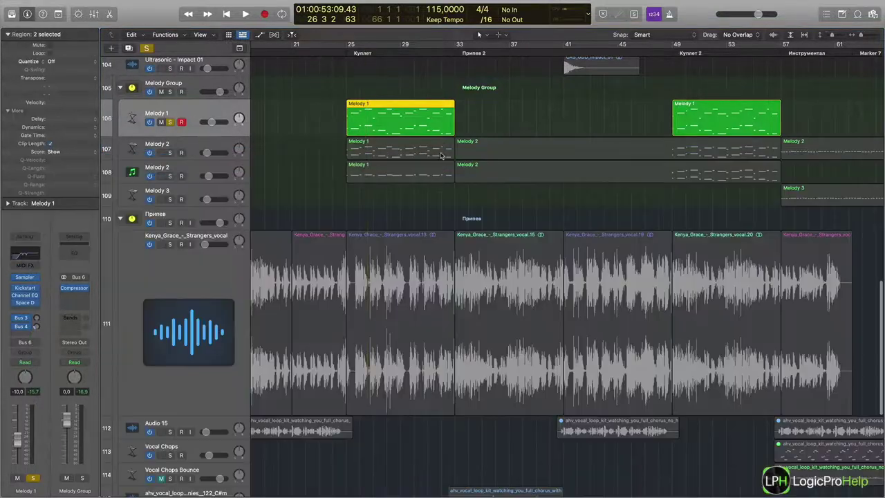
pyautogui.click(330, 139)
pyautogui.scroll(5, 329, 131)
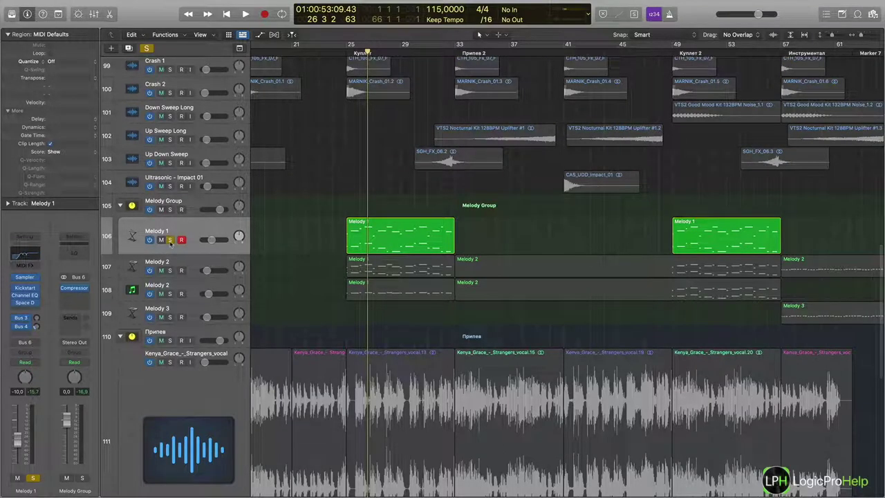
# Turn off solo on the Melody 1 track and increase the height of the lower Melody 2 track
pyautogui.click(170, 239)
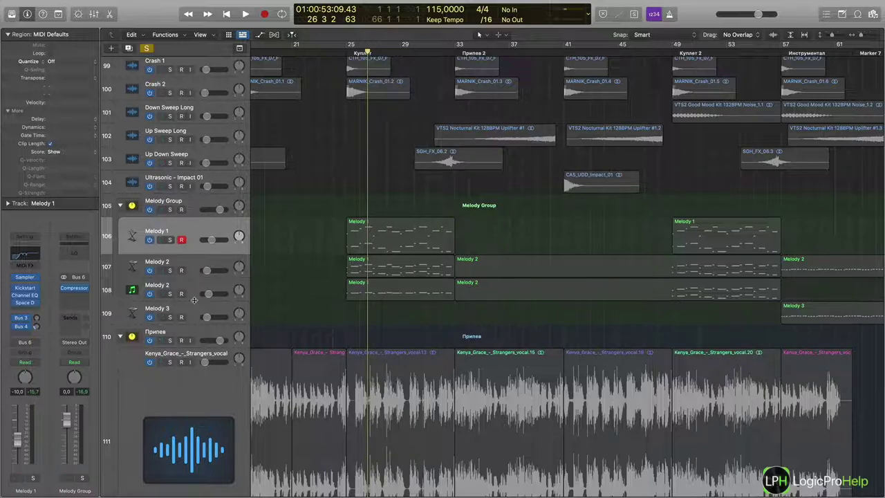
pyautogui.moveTo(197, 300); pyautogui.dragTo(196, 313)
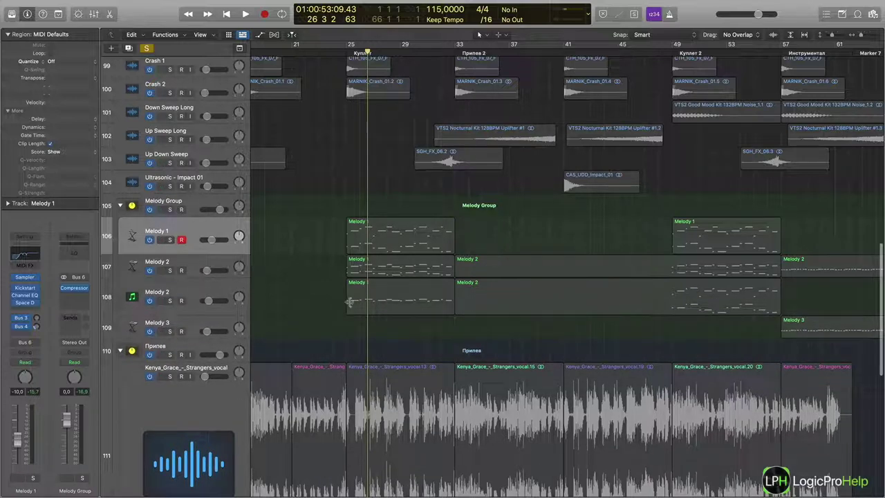
# Examine in the Piano Roll the notes of the bar 25 Melody 1 regions on the Melody 1 and lower Melody 2 tracks
pyautogui.doubleClick(375, 228)
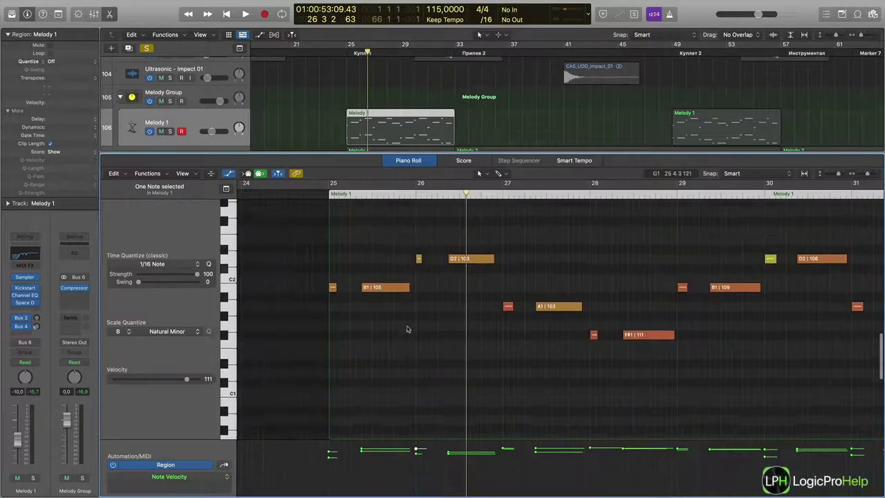
pyautogui.scroll(5, 406, 329)
pyautogui.scroll(-3, 436, 362)
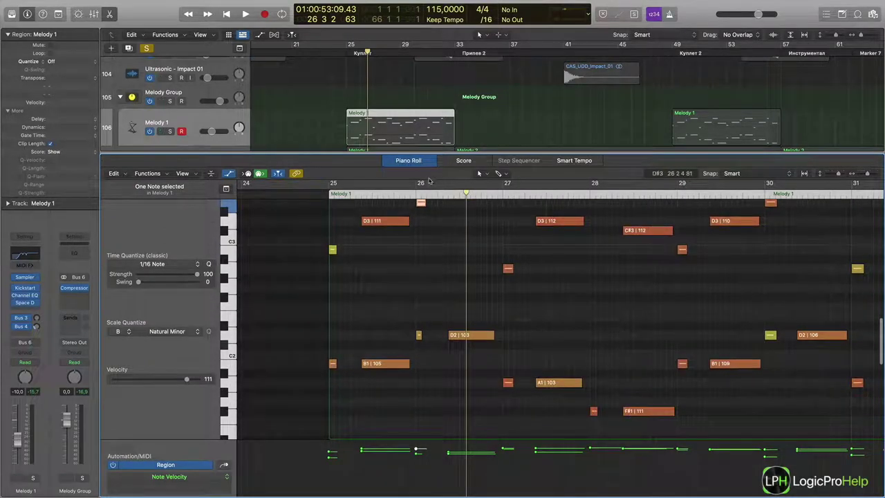
pyautogui.press('e')
pyautogui.click(388, 181)
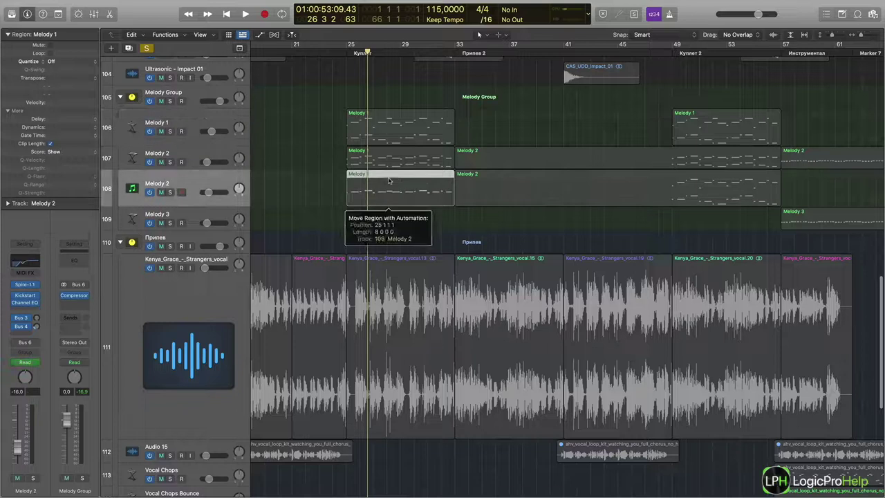
pyautogui.press('e')
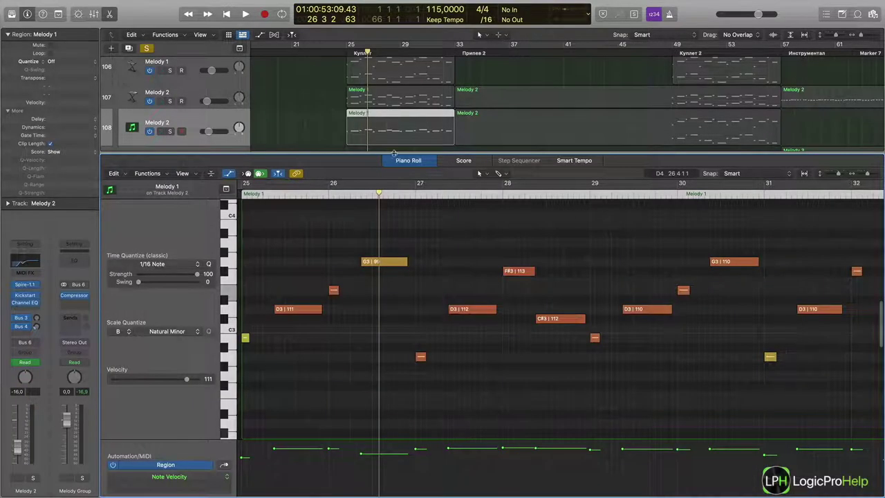
pyautogui.press('e')
# Solo the Melody 1 track, both Melody 2 tracks, and the Kenya Grace Strangers vocal track
pyautogui.scroll(3, 391, 212)
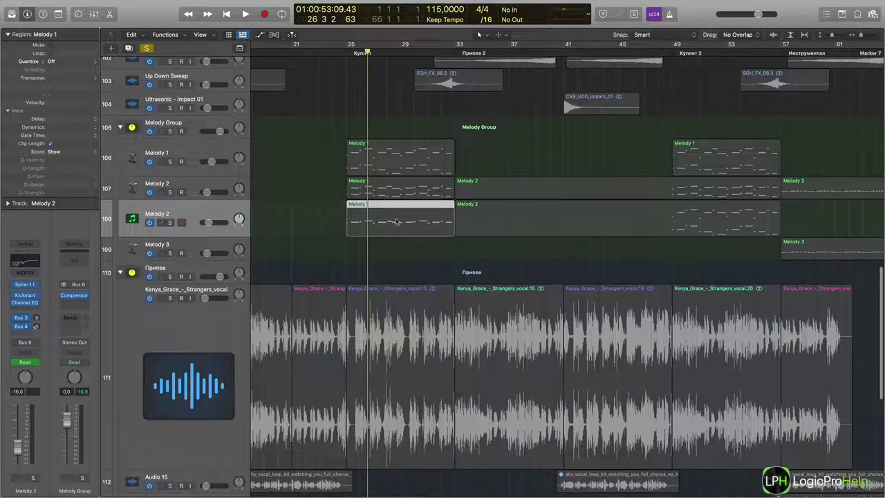
pyautogui.scroll(2, 396, 221)
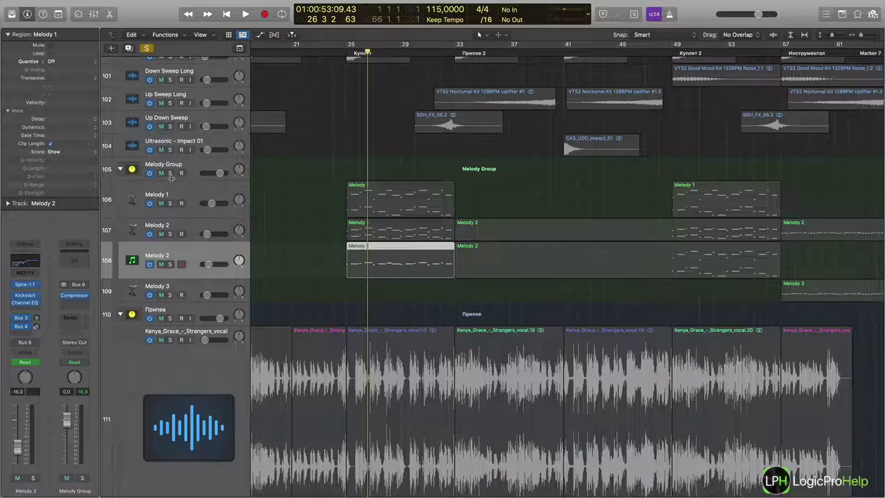
pyautogui.scroll(1, 311, 224)
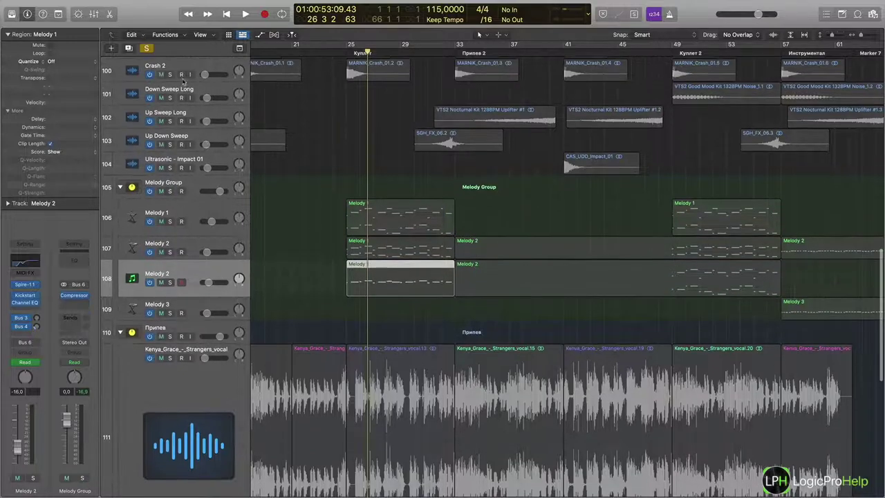
pyautogui.click(170, 222)
pyautogui.click(170, 251)
pyautogui.click(170, 282)
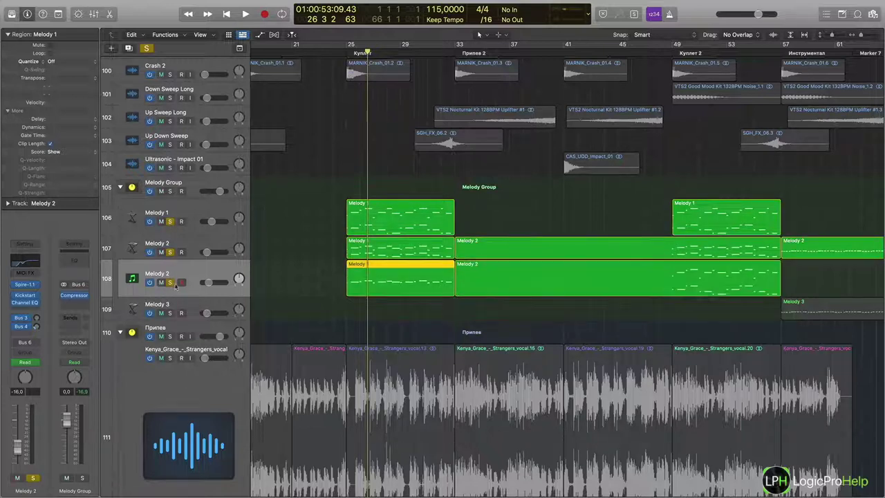
pyautogui.click(170, 358)
# Play the soloed melodies and vocal with the Pad from bar 25, slightly raising the vocal track's volume
pyautogui.click(345, 52)
pyautogui.scroll(12, 384, 284)
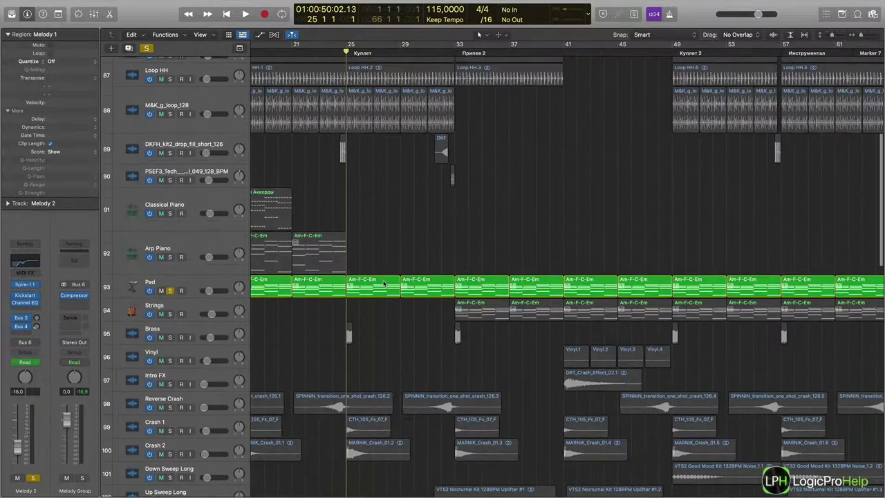
pyautogui.scroll(-15, 376, 215)
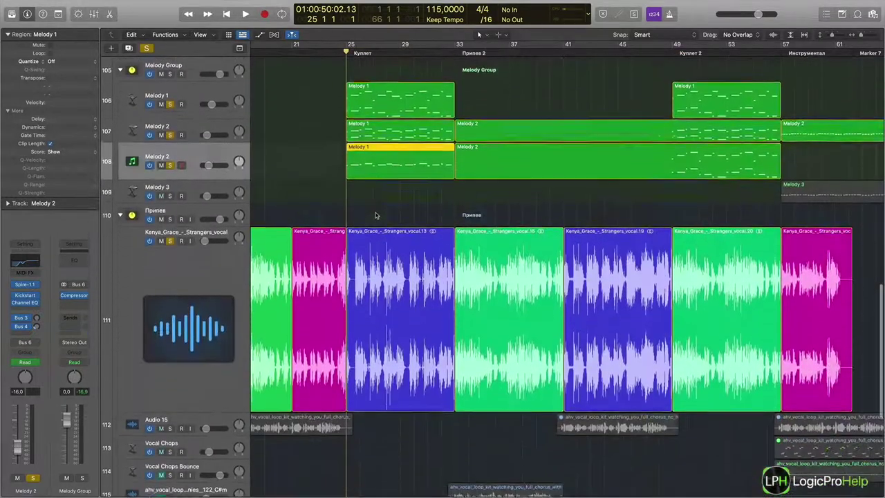
pyautogui.press('space')
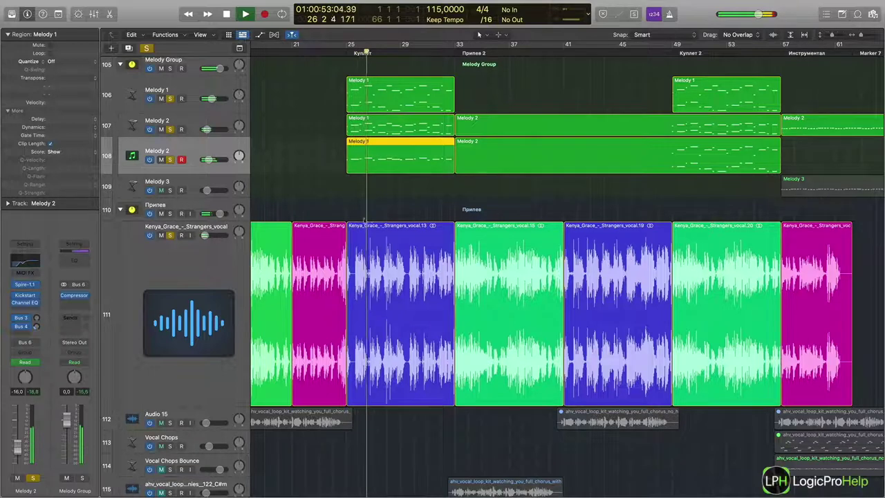
pyautogui.moveTo(205, 236); pyautogui.dragTo(208, 235)
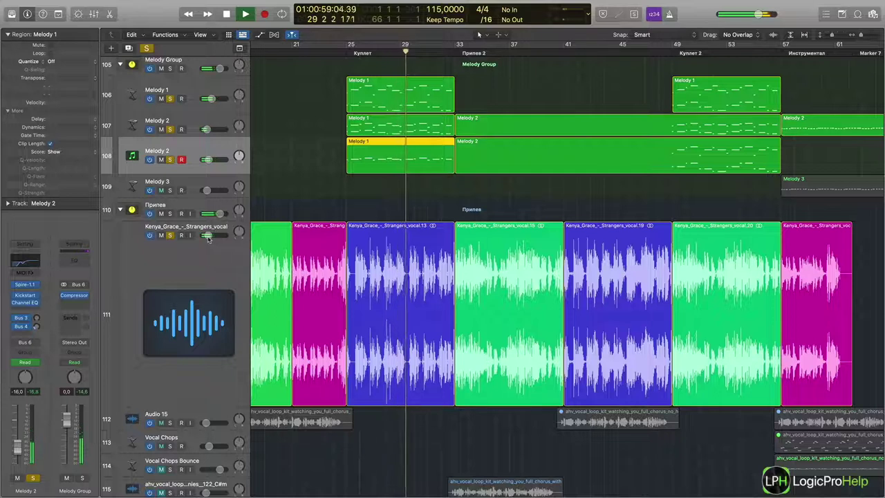
pyautogui.moveTo(208, 236); pyautogui.dragTo(208, 236)
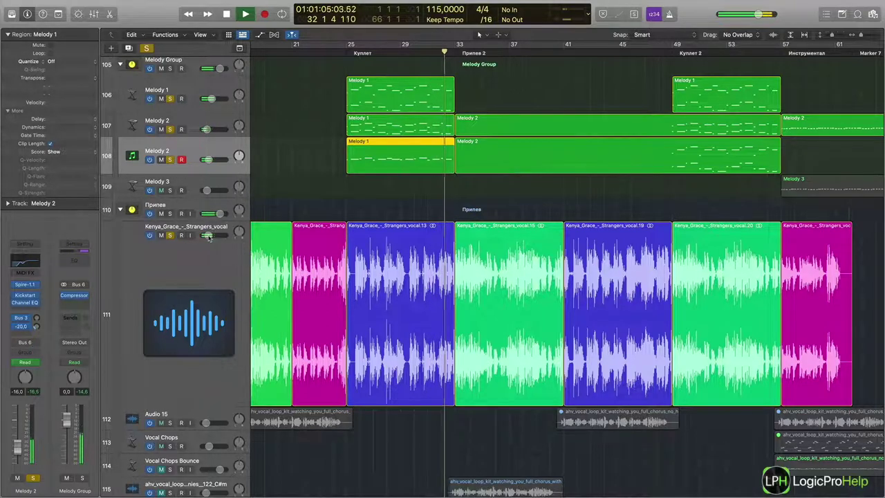
pyautogui.press('space')
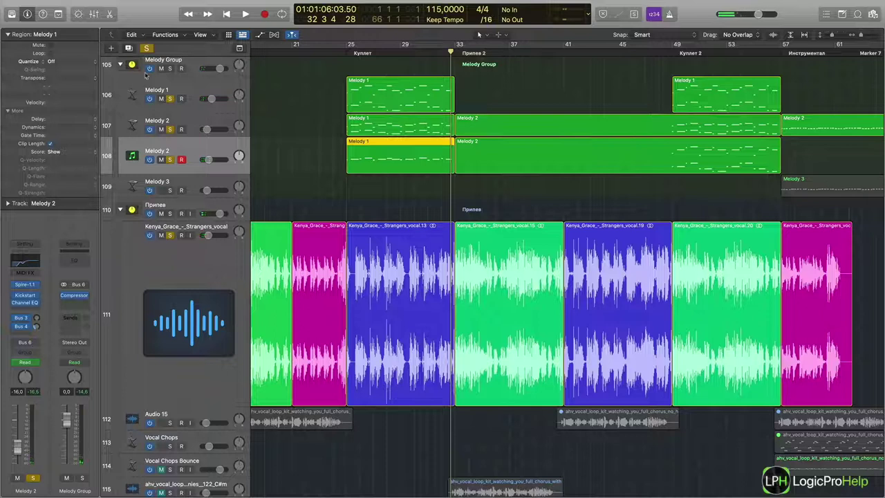
# Clear all track solos and place the playhead at bar 13, where the first Припев vocal region starts
pyautogui.click(147, 48)
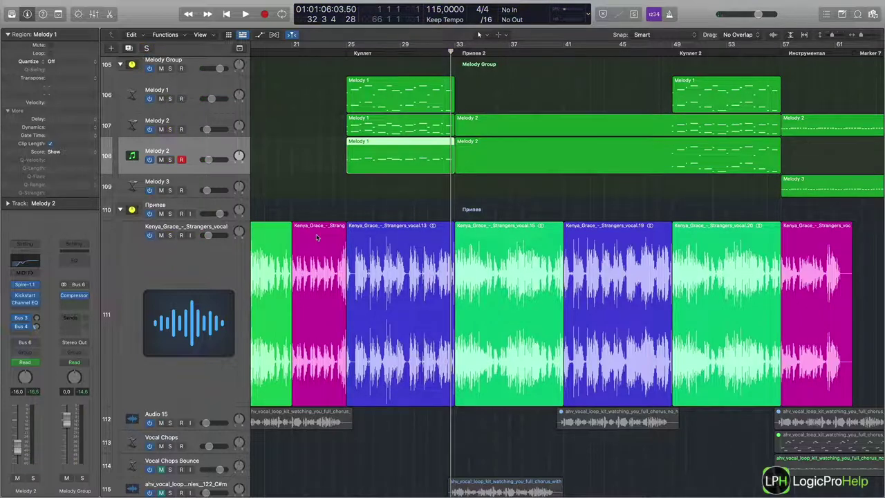
pyautogui.hscroll(-10, 394, 283)
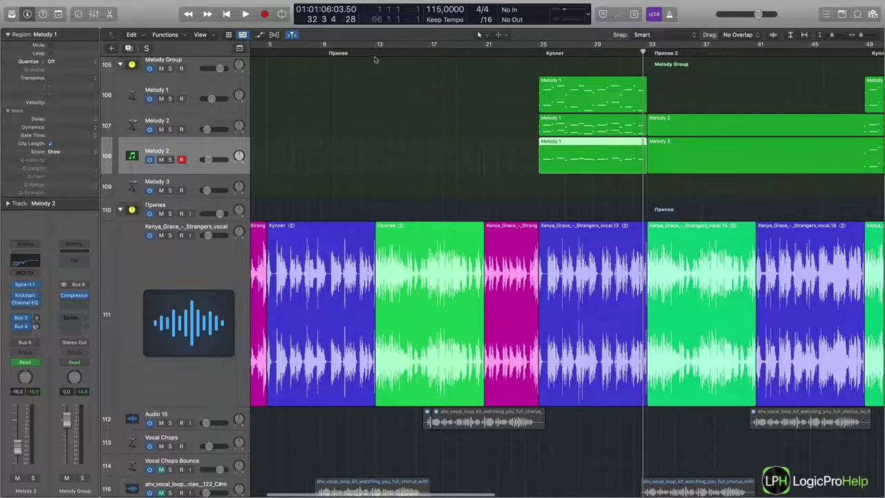
pyautogui.click(374, 59)
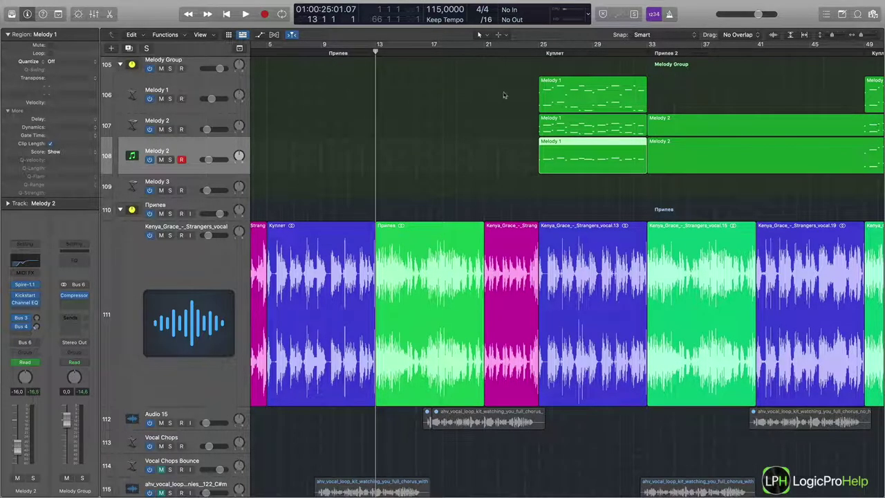
pyautogui.moveTo(503, 96); pyautogui.dragTo(589, 165)
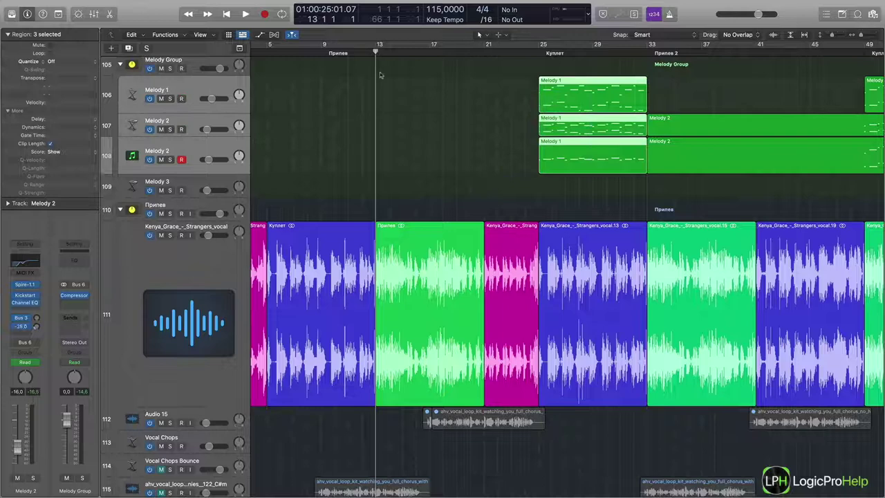
pyautogui.scroll(1, 417, 301)
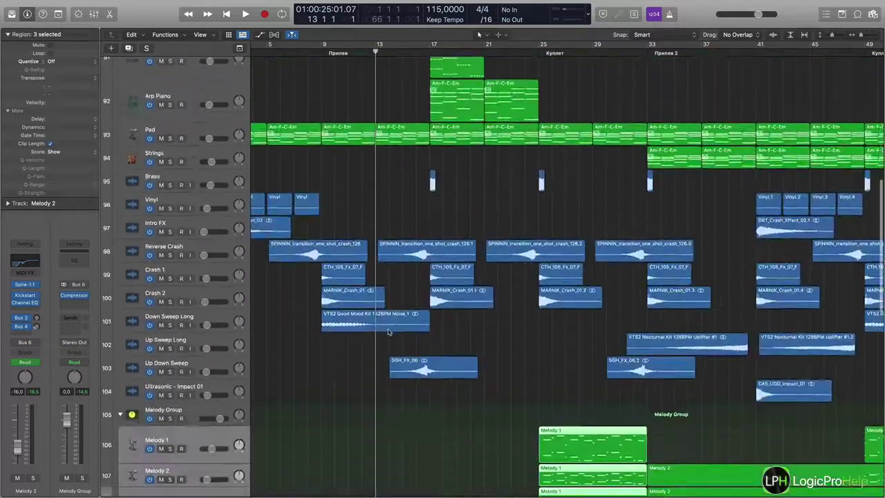
pyautogui.scroll(-8, 388, 332)
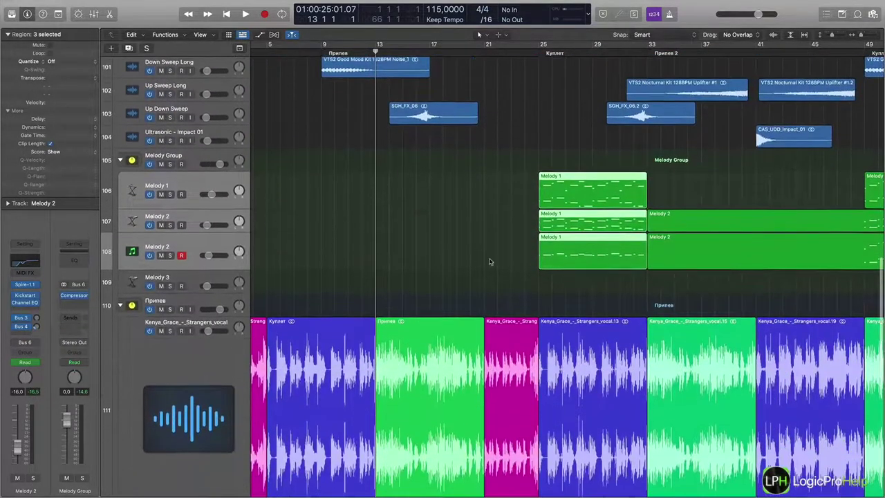
pyautogui.click(489, 262)
# Copy the Arp Piano track's Am-F-C-Em region from bar 17 to bar 13
pyautogui.scroll(15, 488, 270)
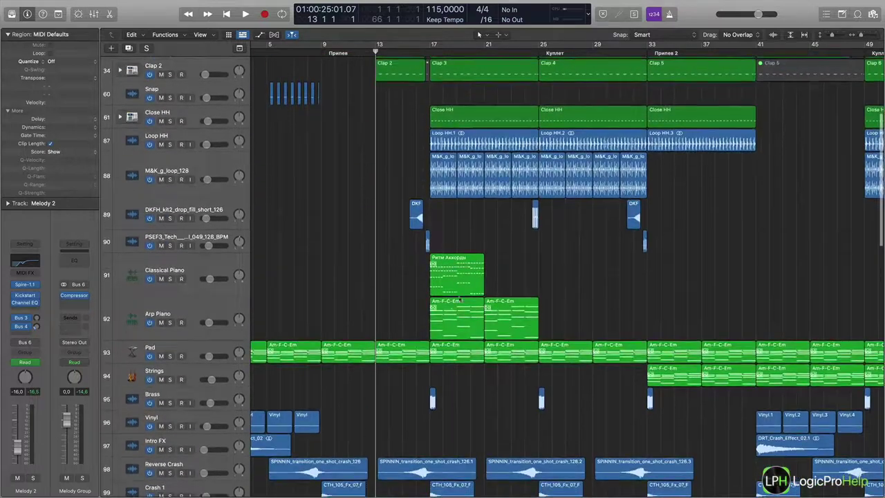
pyautogui.click(453, 311)
pyautogui.moveTo(453, 312); pyautogui.dragTo(400, 315)
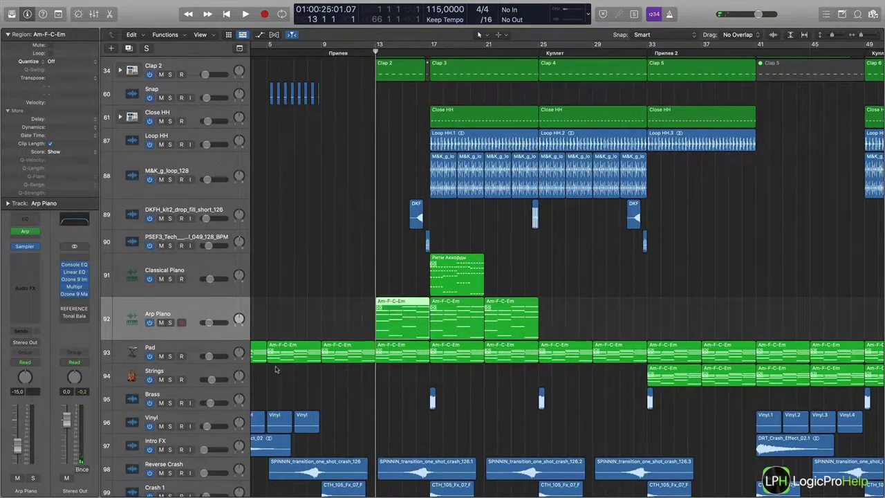
# Solo the Arp Piano, Pad, vocal, Bass Sub, and Bass Mid tracks
pyautogui.click(169, 323)
pyautogui.click(169, 356)
pyautogui.scroll(-15, 366, 354)
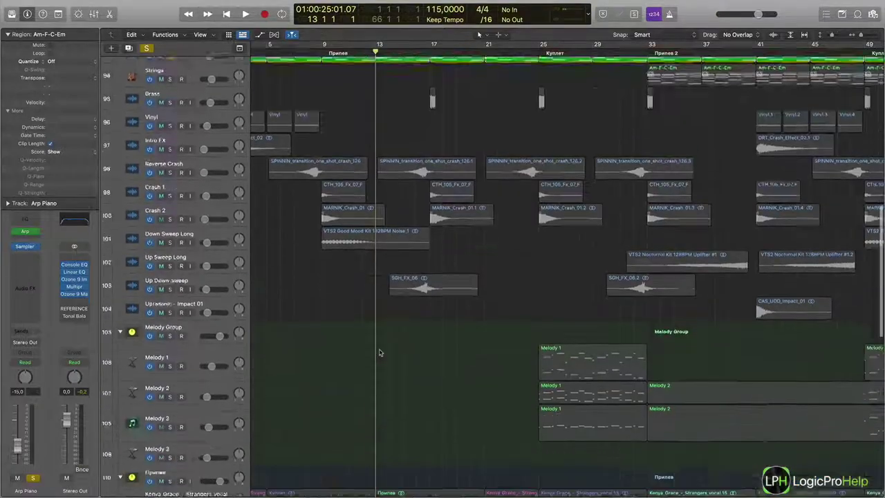
pyautogui.click(170, 363)
pyautogui.scroll(20, 172, 276)
pyautogui.click(169, 143)
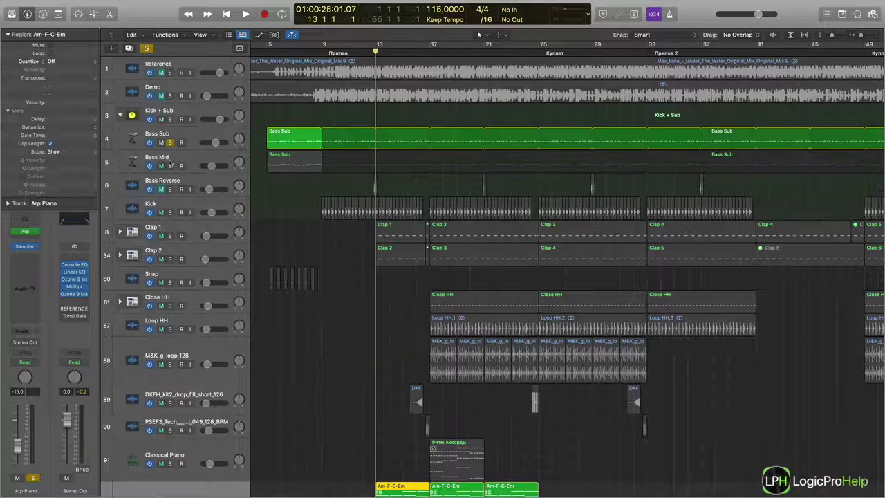
pyautogui.click(169, 166)
# Play the soloed tracks from bar 13 and set the Arp Piano track's volume to -8.0 dB
pyautogui.press('space')
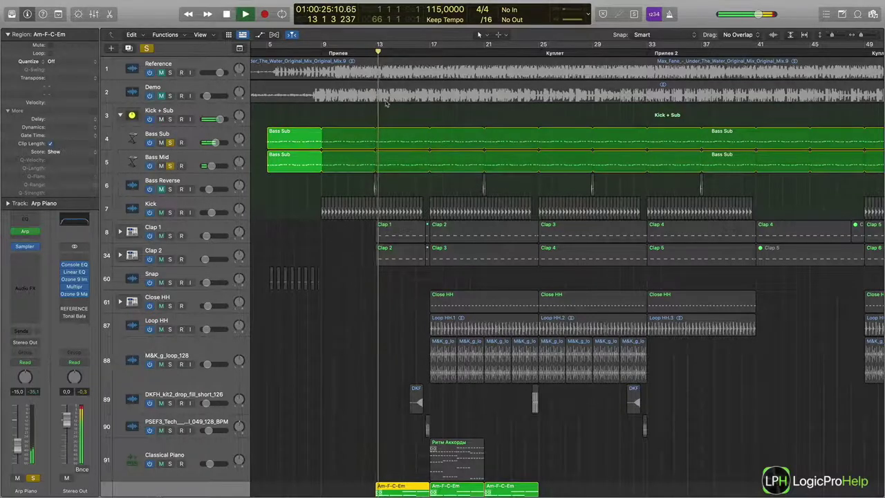
pyautogui.scroll(-8, 206, 320)
pyautogui.moveTo(207, 320); pyautogui.dragTo(214, 317)
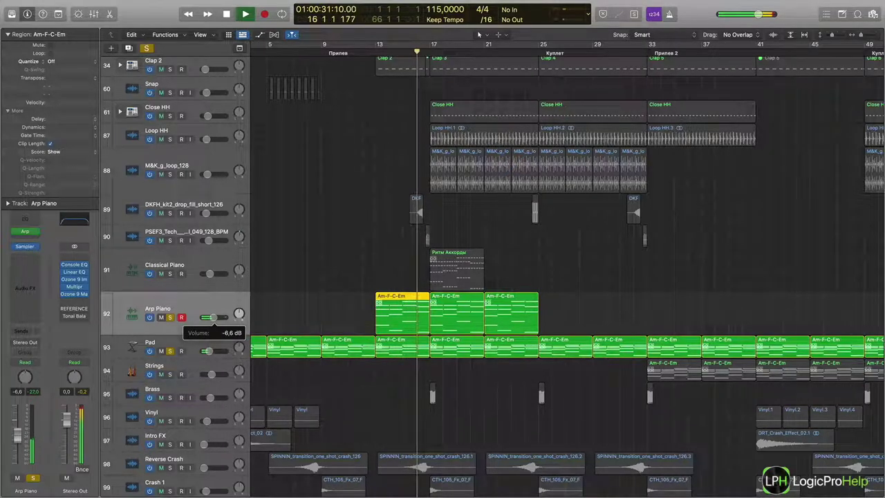
pyautogui.press('space')
pyautogui.moveTo(214, 318); pyautogui.dragTo(212, 318)
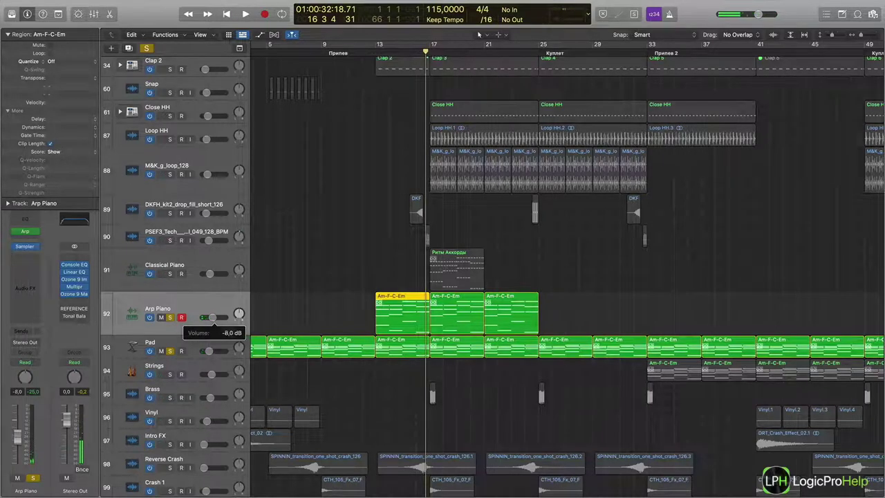
# Move the Arp Piano region from bar 13 to bar 1 and return the playhead to the project start
pyautogui.hscroll(-3, 347, 305)
pyautogui.click(349, 306)
pyautogui.moveTo(421, 304); pyautogui.dragTo(259, 304)
pyautogui.press('Return')
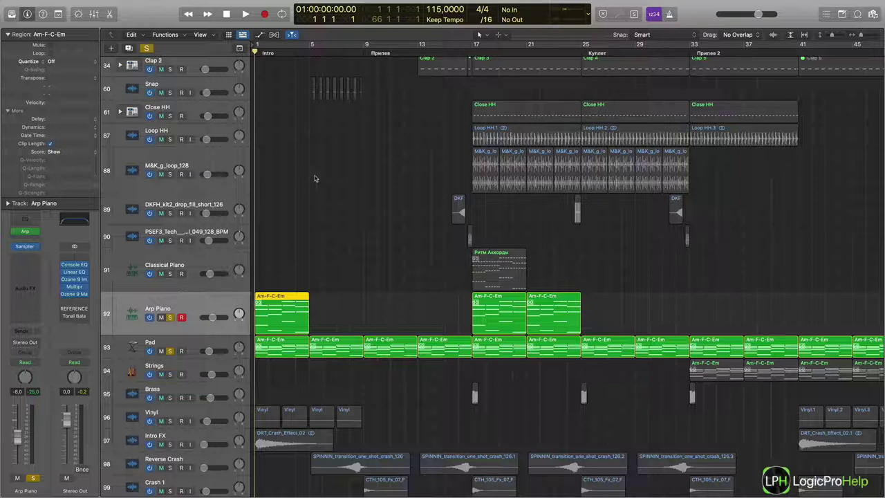
# Play the intro with the Arp Piano region at bar 1, and delete that region
pyautogui.press('space')
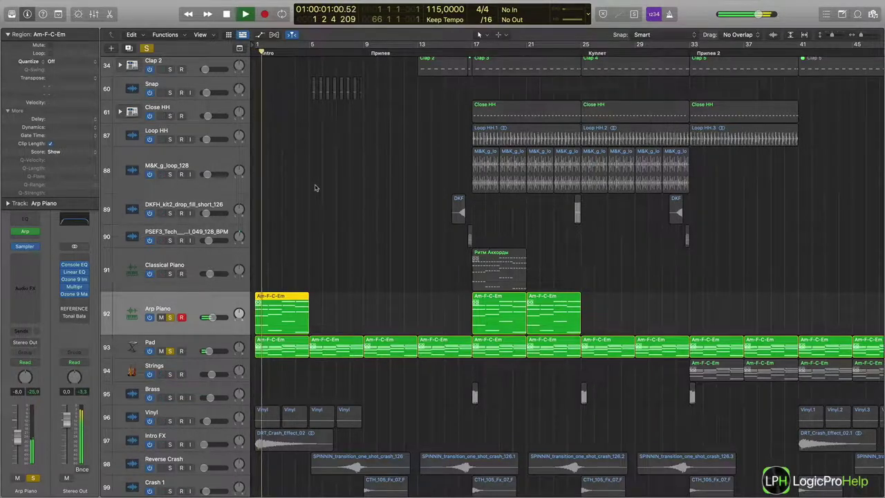
pyautogui.scroll(-10, 314, 188)
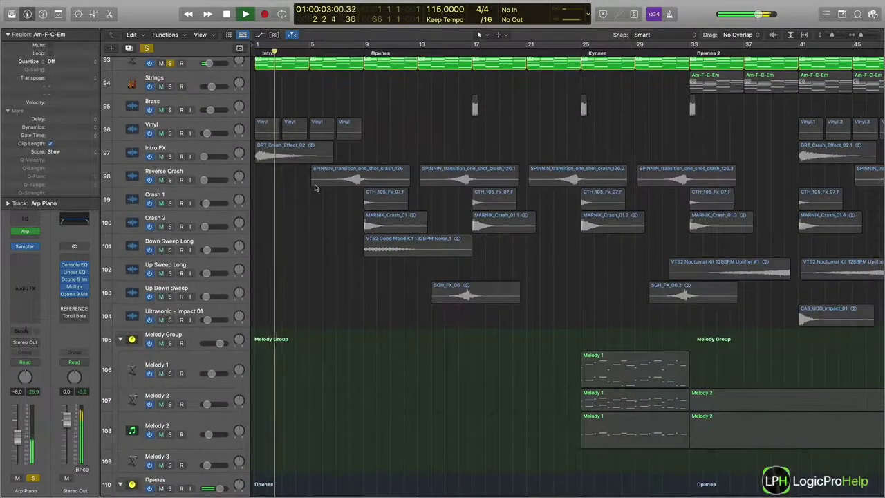
pyautogui.scroll(5, 315, 188)
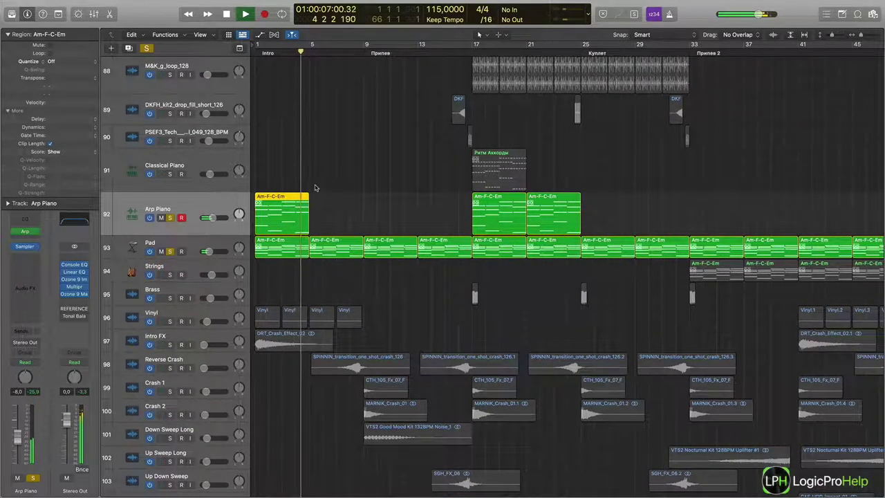
pyautogui.press('space')
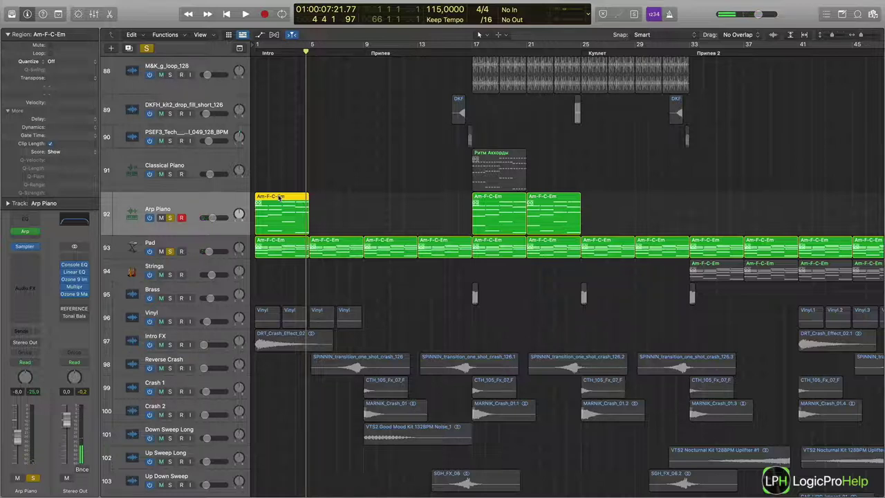
pyautogui.press('Delete')
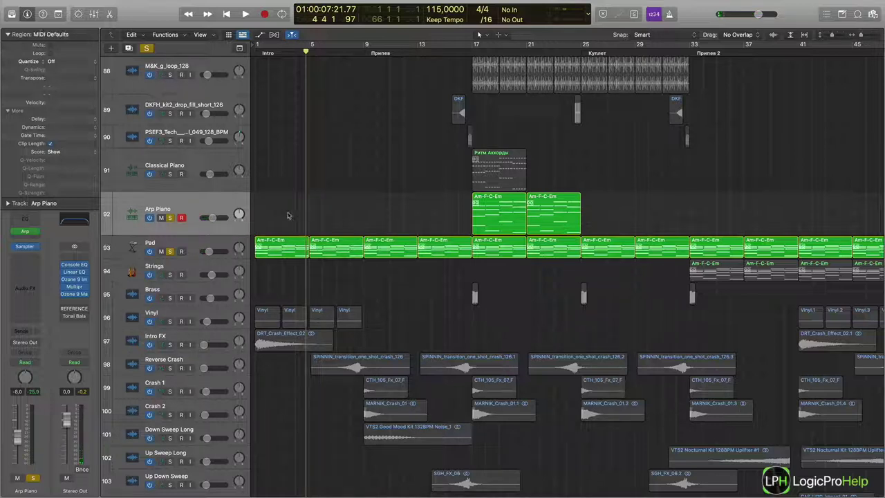
# Clear the solo state from all soloed tracks
pyautogui.hotkey('ctrl', 'Up')
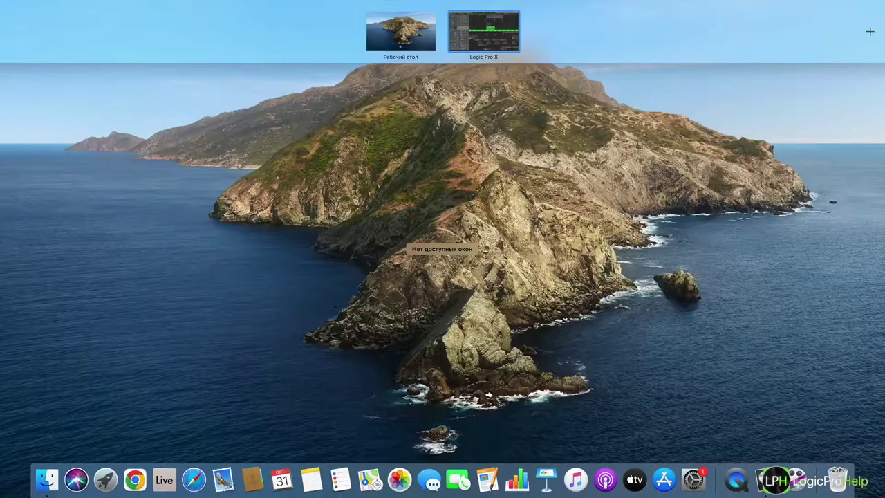
pyautogui.click(472, 42)
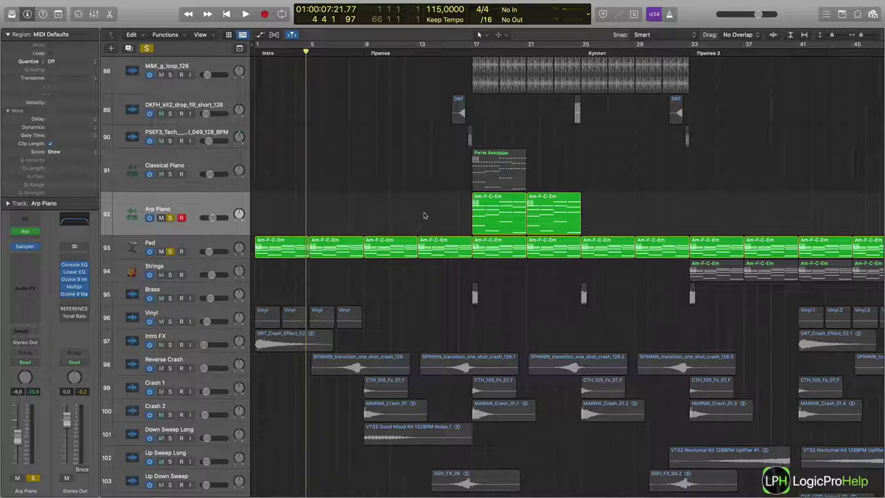
pyautogui.click(145, 48)
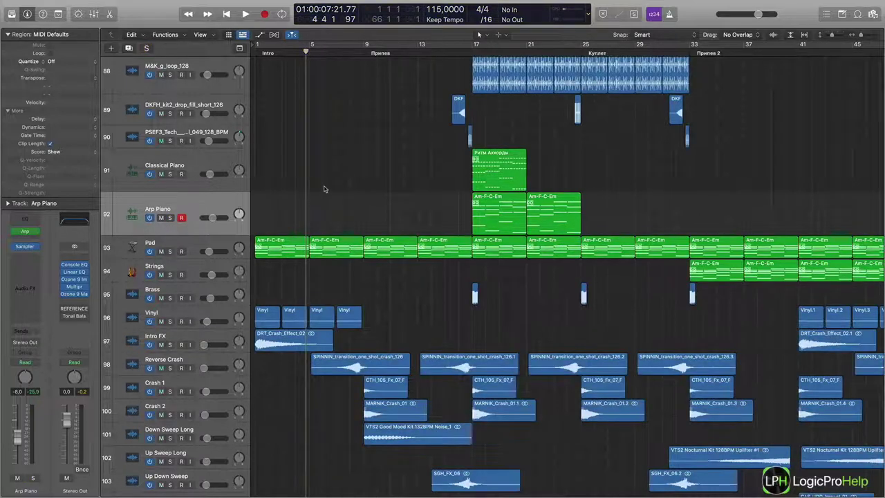
# Select the Classical Piano region and look through the arrangement from the bass and drum tracks down to the melody and vocal tracks
pyautogui.click(493, 171)
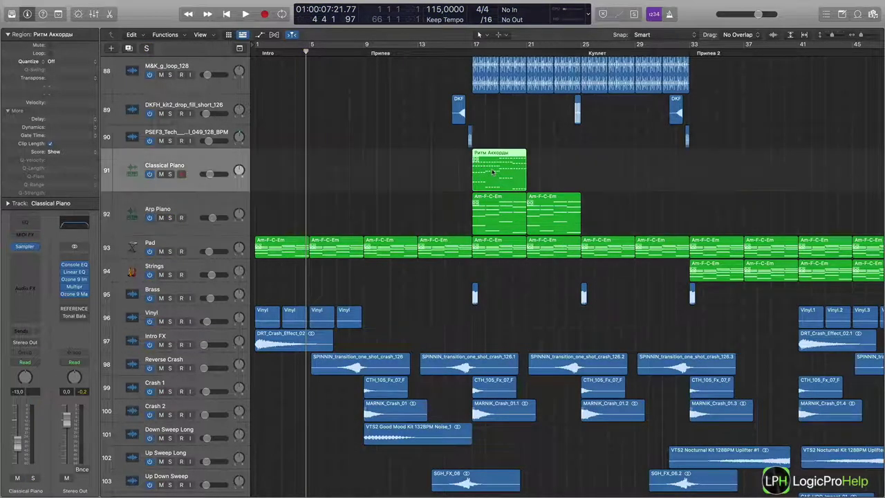
pyautogui.scroll(-10, 405, 297)
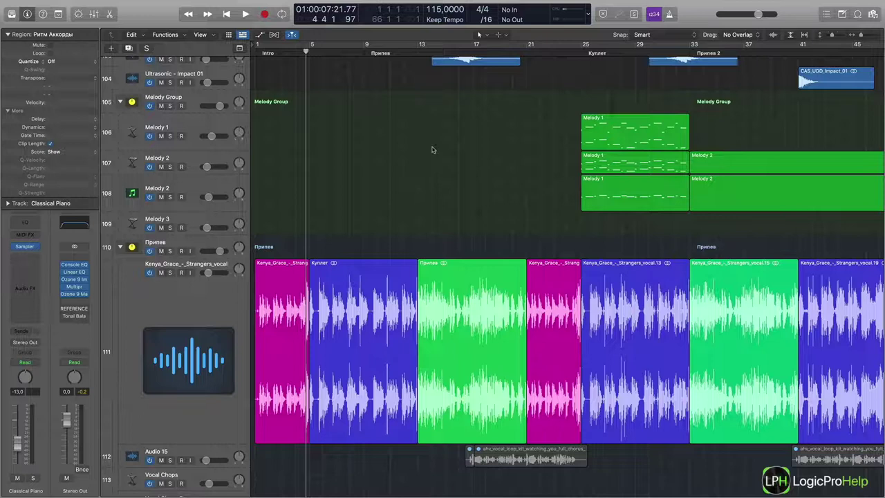
pyautogui.scroll(15, 433, 149)
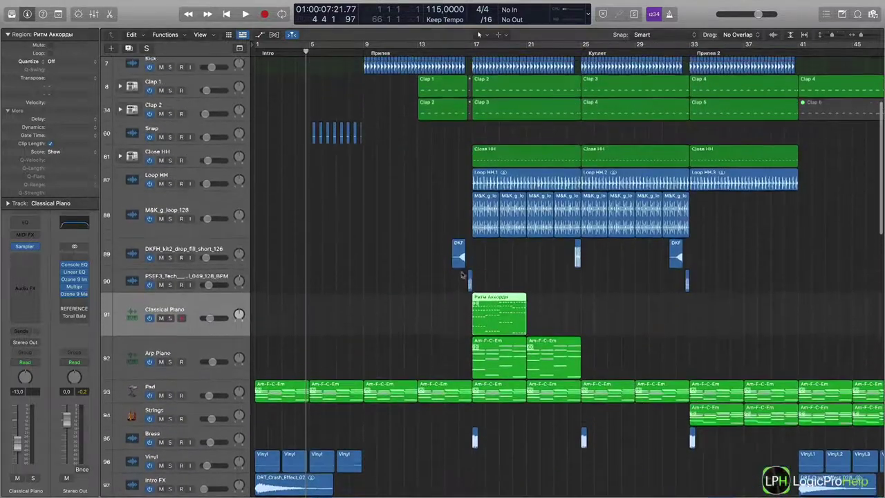
pyautogui.scroll(5, 431, 148)
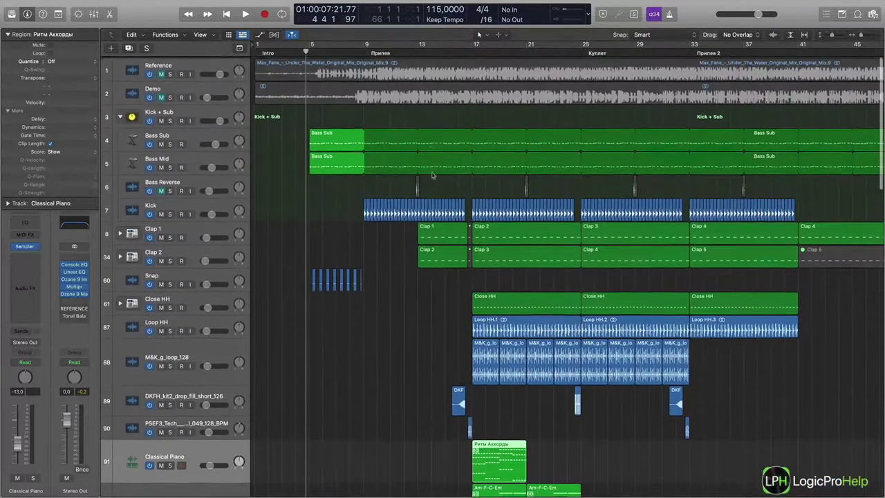
pyautogui.scroll(-6, 435, 301)
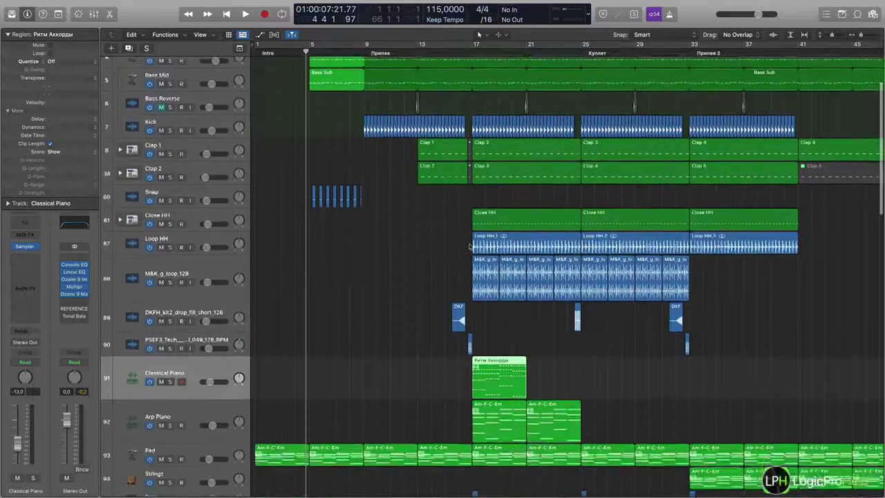
pyautogui.scroll(-10, 432, 301)
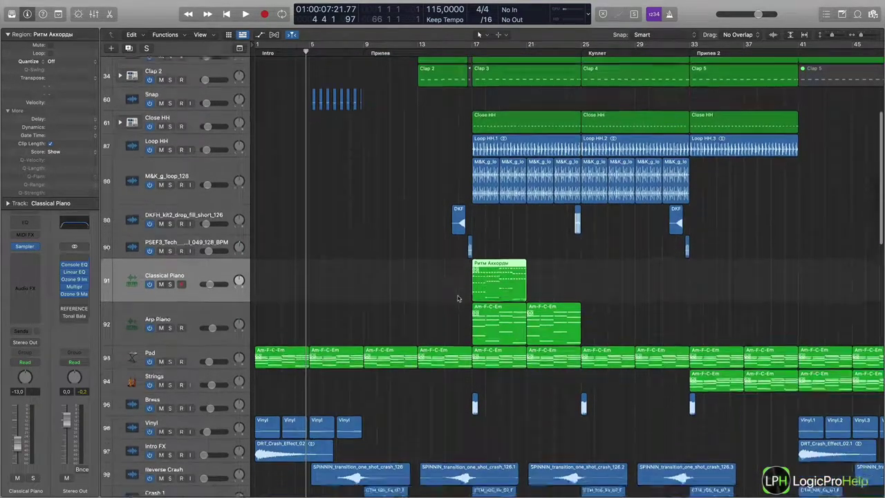
pyautogui.scroll(-6, 515, 262)
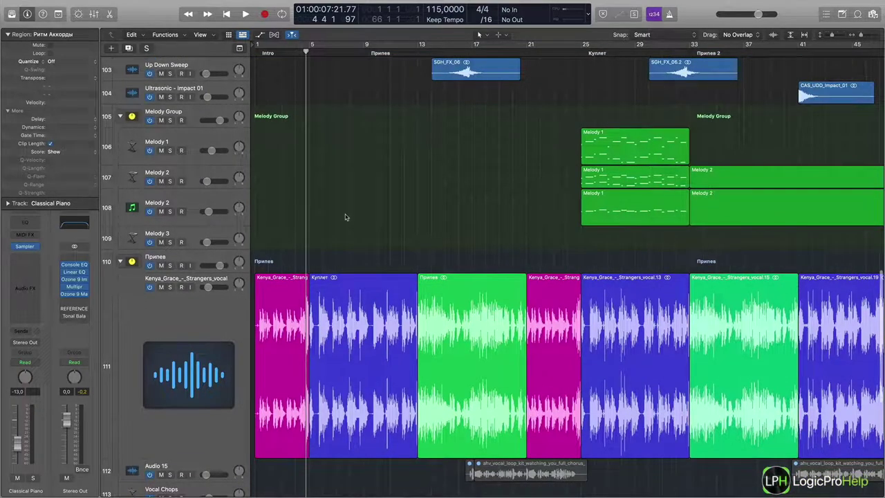
# Examine the repeated magenta vocal regions at bars 1 and 21 and the vocal sections that follow
pyautogui.click(282, 55)
pyautogui.click(271, 342)
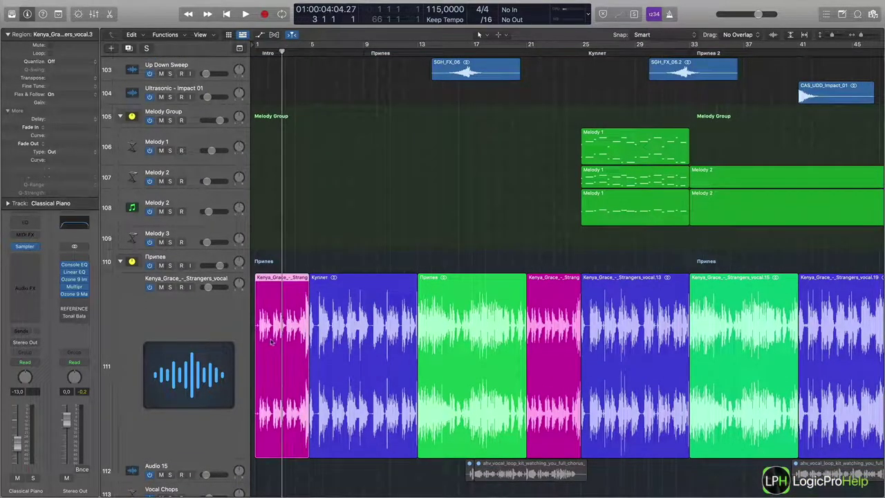
pyautogui.click(562, 329)
pyautogui.hscroll(5, 560, 329)
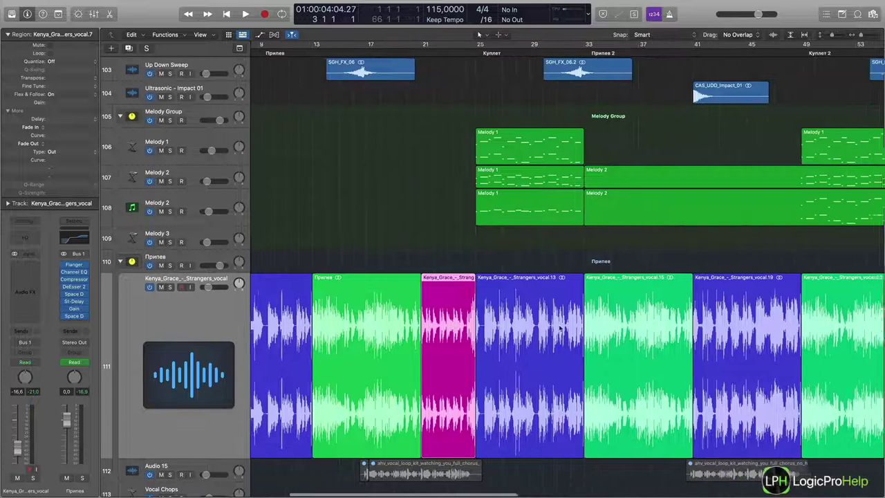
pyautogui.hscroll(3, 719, 318)
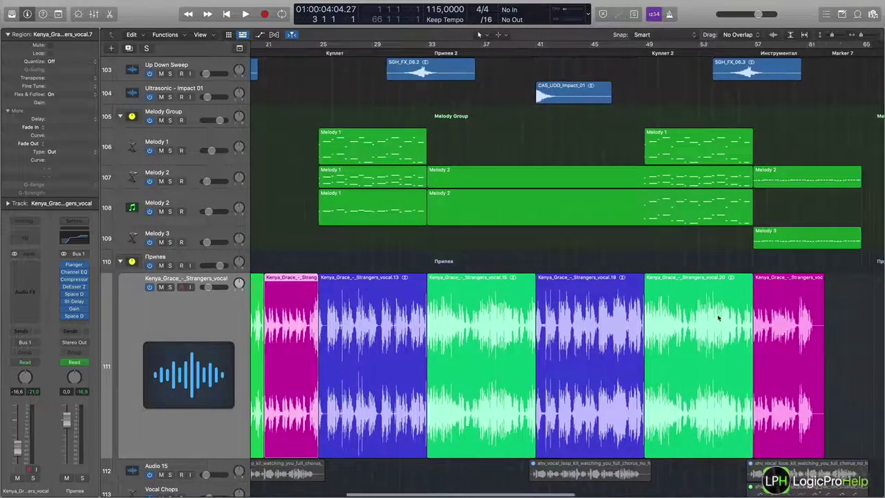
# Return the playhead to the project start and review the instrument and effect tracks from Intro to Outro
pyautogui.hscroll(-5, 484, 332)
pyautogui.scroll(10, 366, 336)
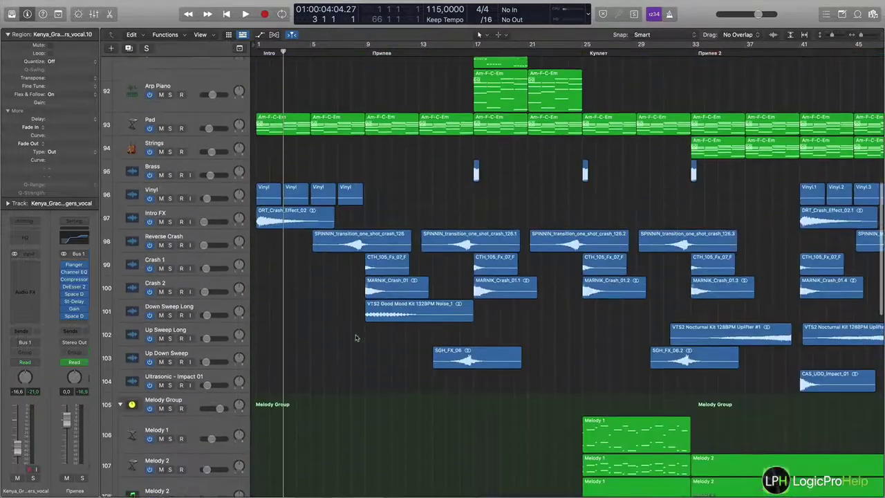
pyautogui.scroll(2, 356, 337)
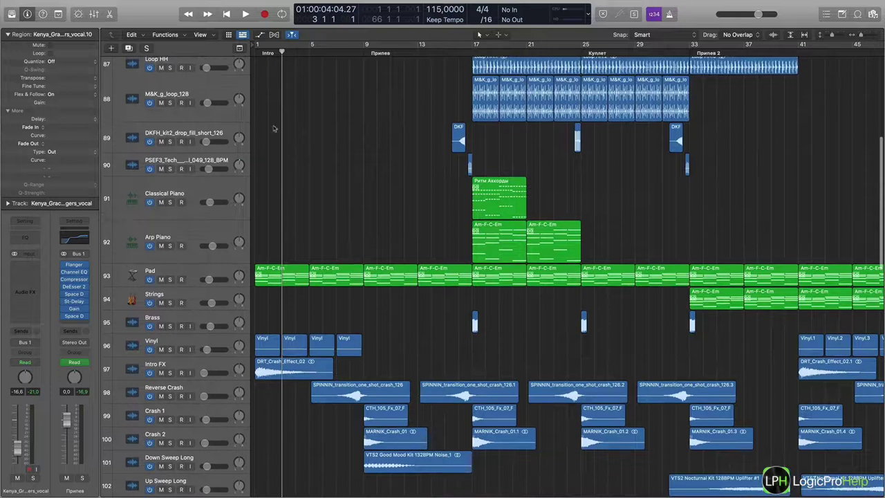
pyautogui.press('Return')
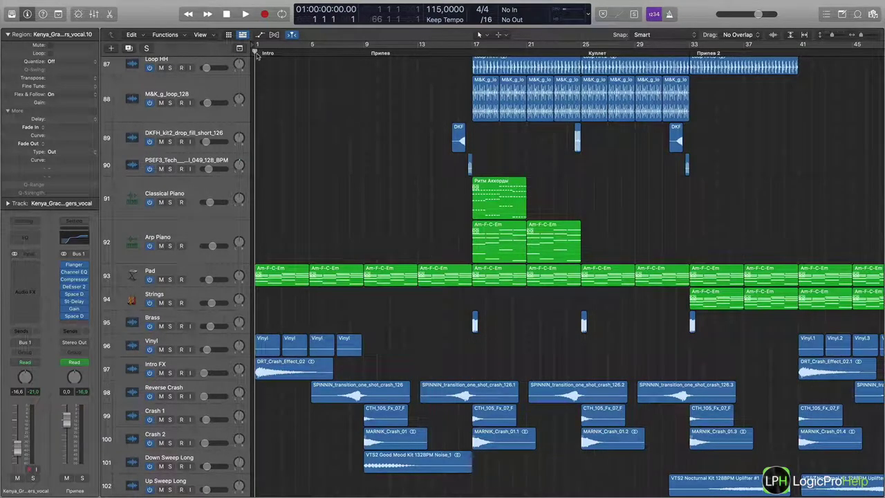
pyautogui.scroll(-5, 257, 56)
pyautogui.scroll(3, 258, 56)
pyautogui.hscroll(5, 258, 56)
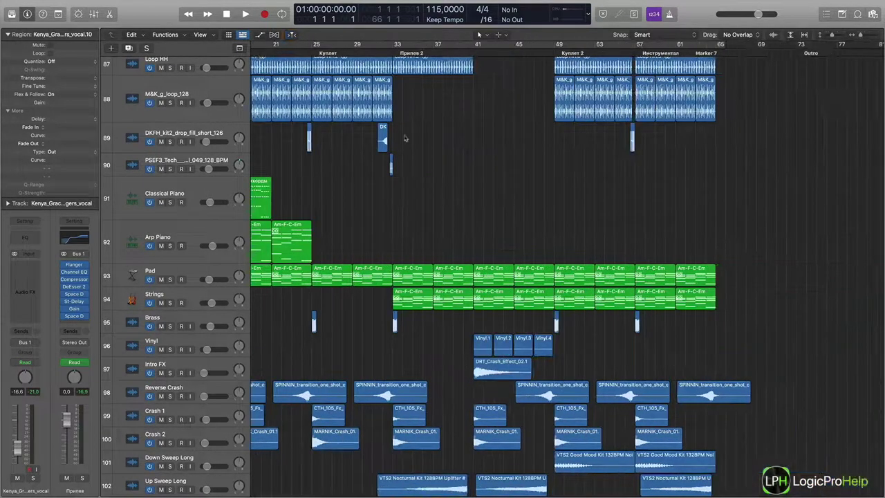
pyautogui.hscroll(-5, 419, 162)
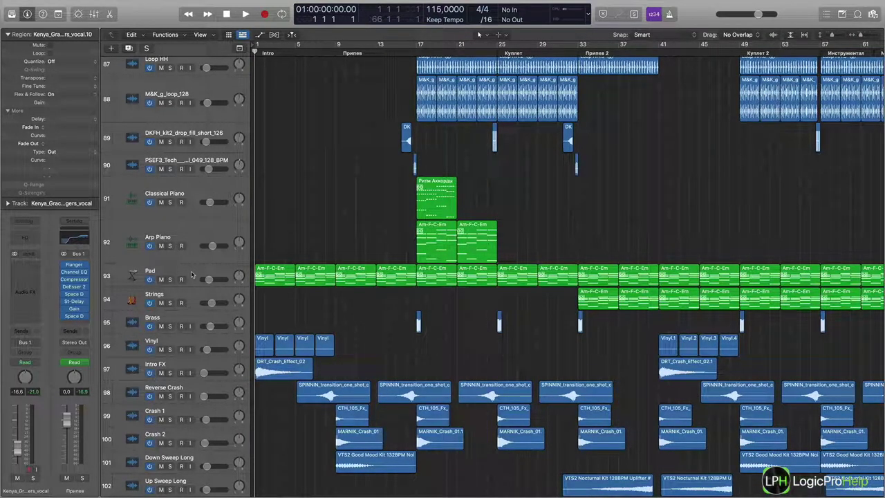
# Examine the Classical Piano and Arp Piano regions at bar 17 in relation to the melody and vocal tracks
pyautogui.click(434, 187)
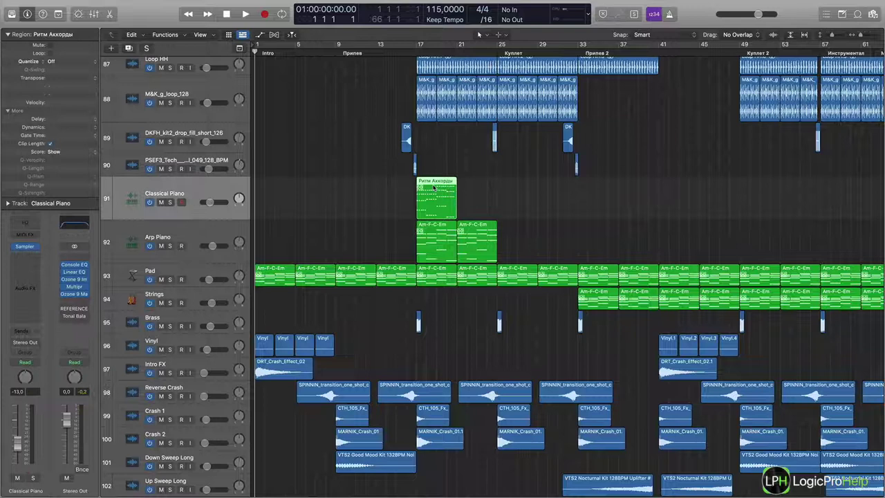
pyautogui.click(437, 239)
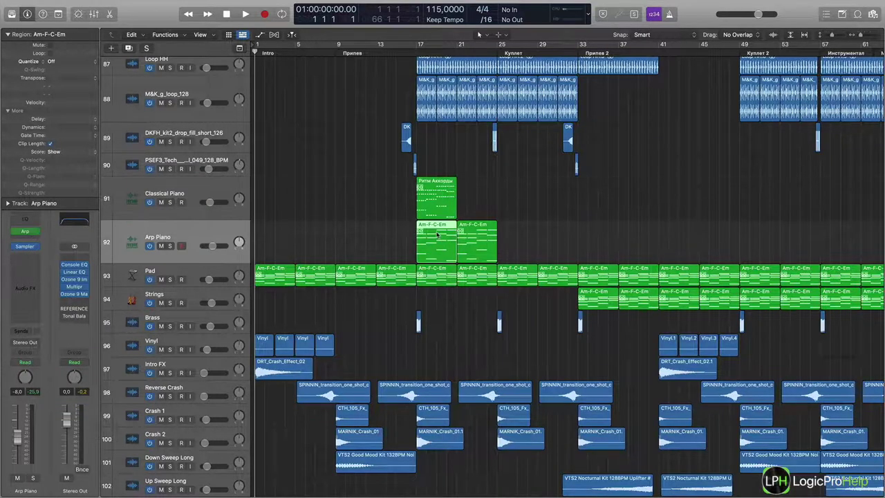
pyautogui.scroll(5, 436, 228)
pyautogui.scroll(-10, 436, 227)
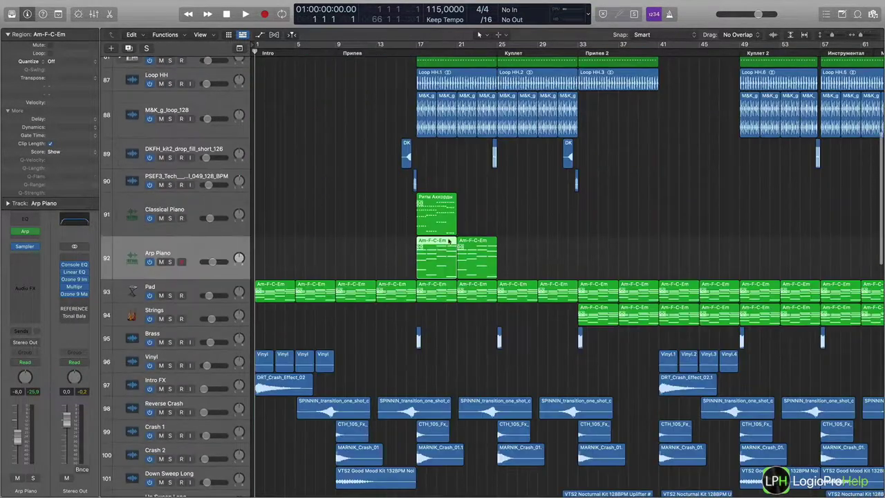
pyautogui.scroll(-15, 443, 261)
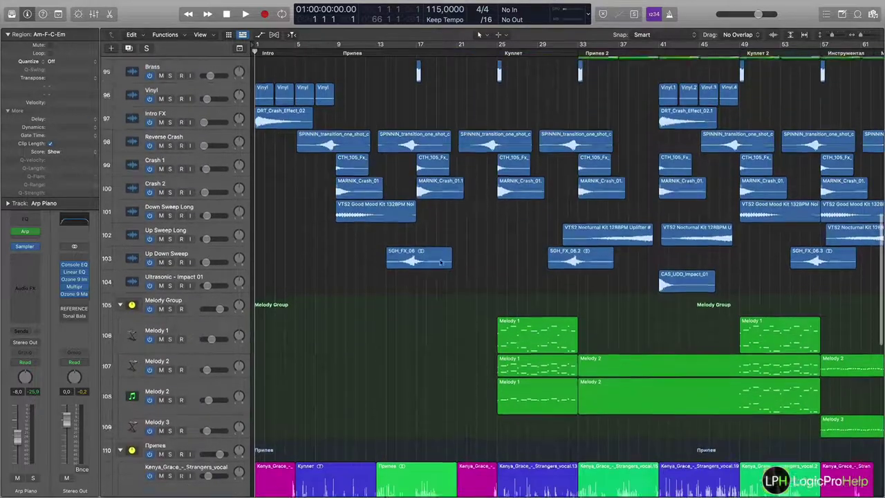
pyautogui.scroll(-4, 400, 343)
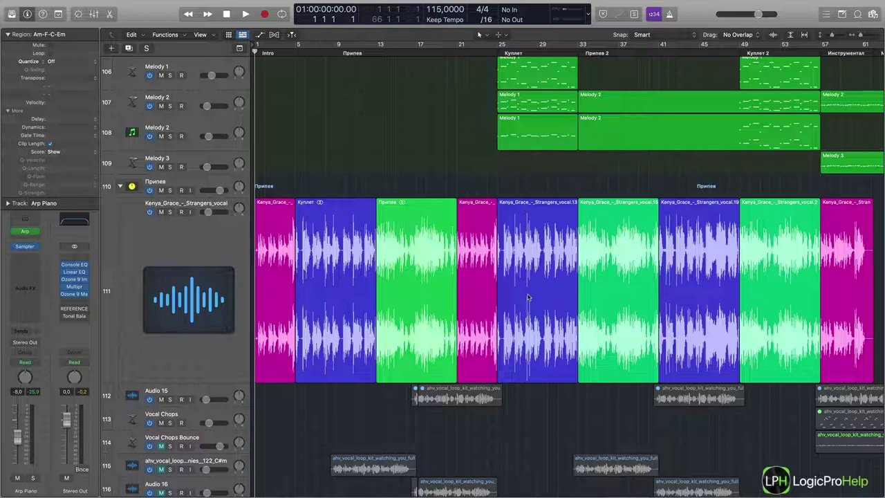
# Place the playhead at bar 5 and compare the Куплет and Припев vocal regions
pyautogui.click(399, 237)
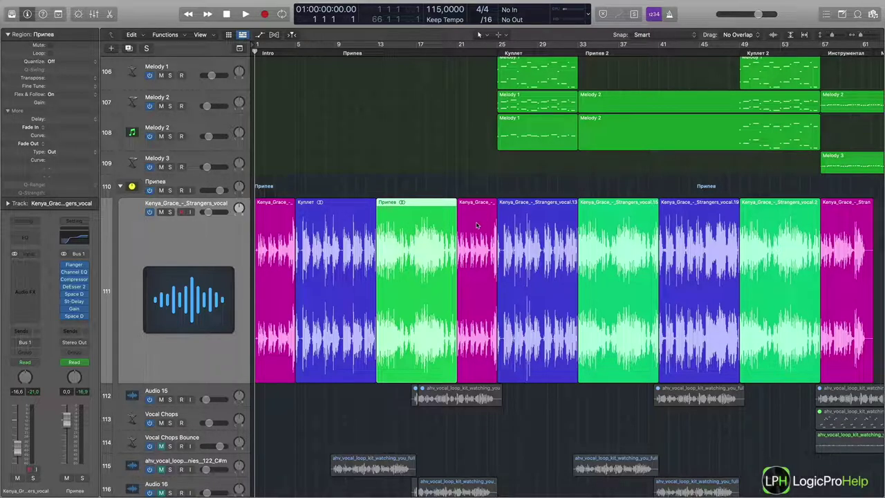
pyautogui.click(296, 53)
pyautogui.click(329, 211)
pyautogui.click(406, 213)
pyautogui.click(329, 216)
pyautogui.click(407, 210)
pyautogui.click(336, 217)
pyautogui.click(404, 217)
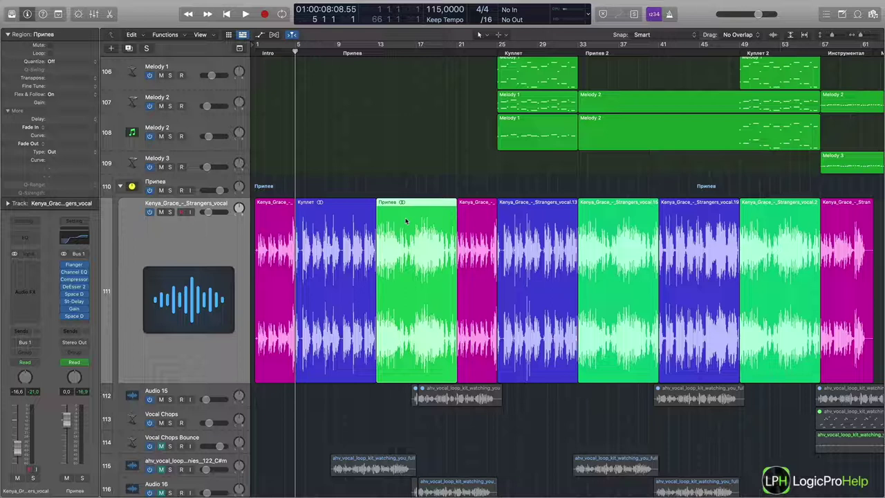
# Position the playhead at the Припев vocal's start at bar 13, and at the magenta vocal region's start at bar 21
pyautogui.click(376, 51)
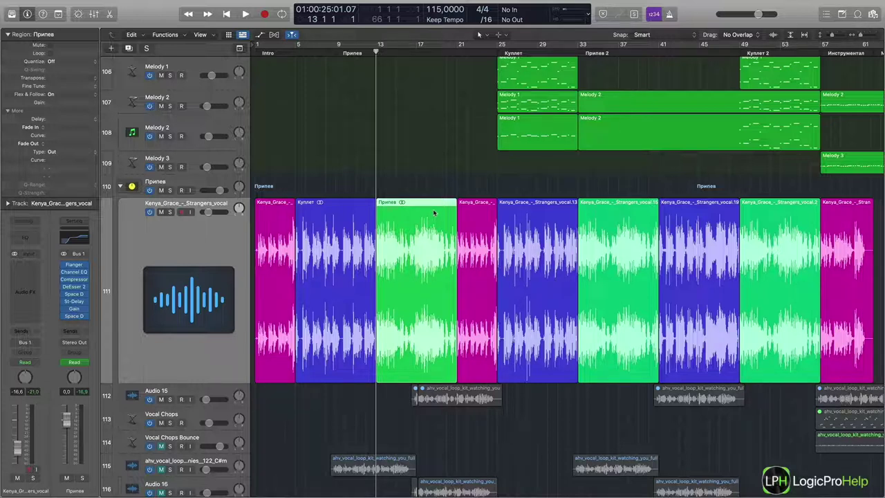
pyautogui.click(475, 209)
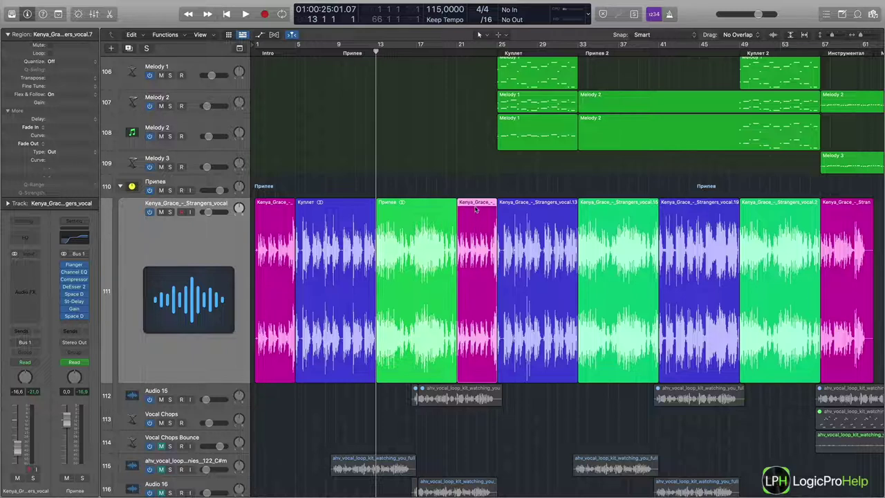
pyautogui.click(457, 53)
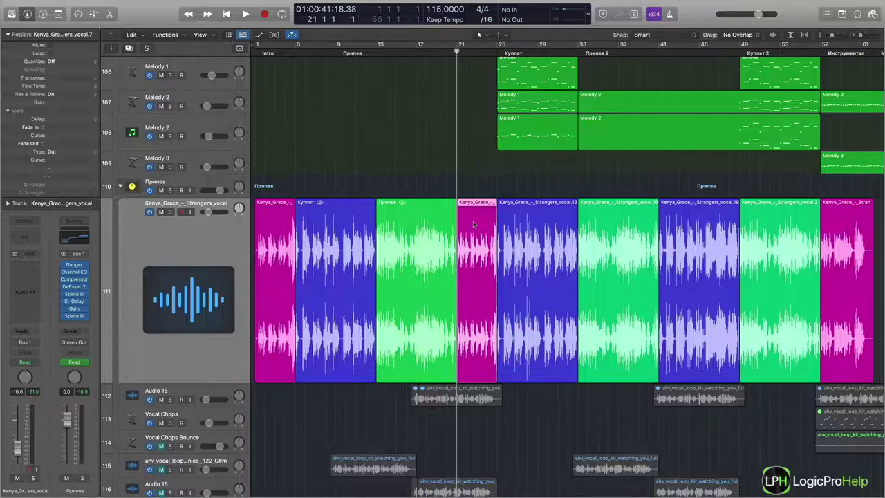
# Review the piano, pad, melody and vocal parts around bar 21, and return the playhead to the project start
pyautogui.scroll(15, 474, 225)
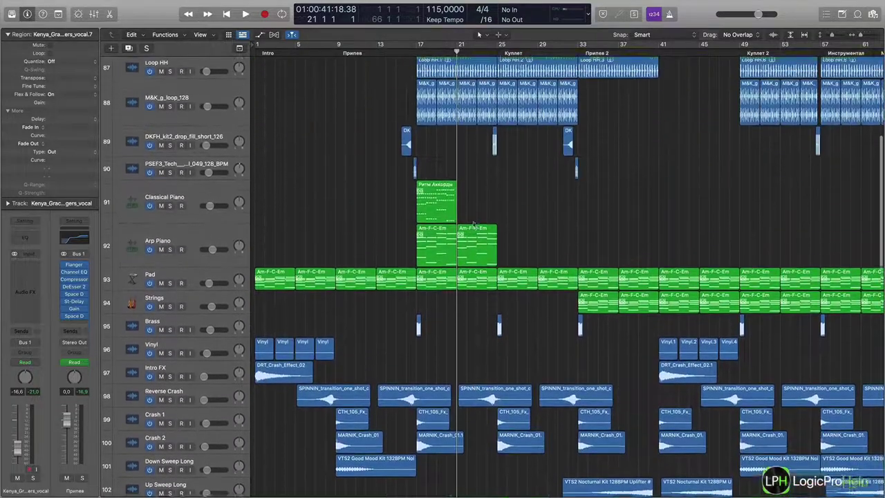
pyautogui.scroll(1, 473, 225)
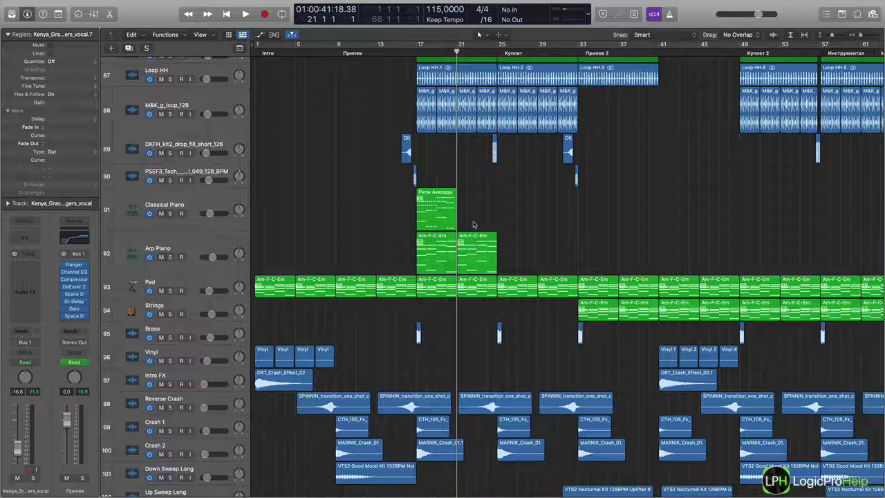
pyautogui.scroll(-10, 473, 224)
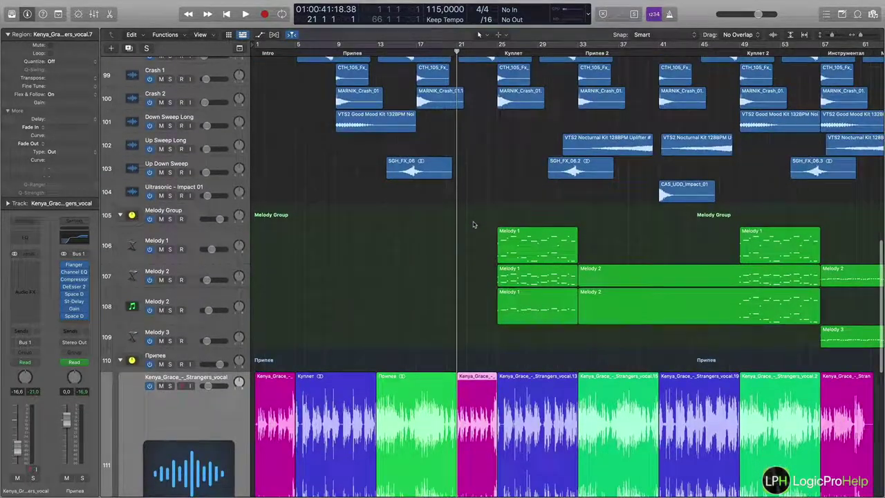
pyautogui.scroll(-4, 473, 225)
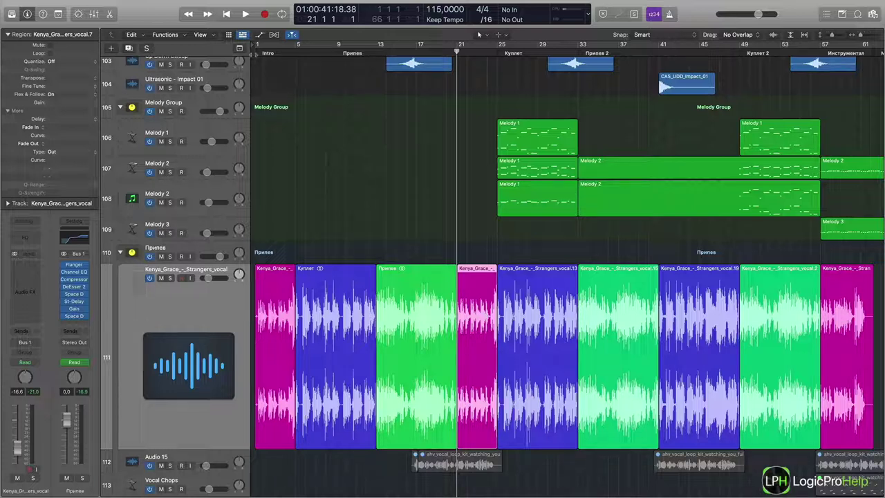
pyautogui.press('Return')
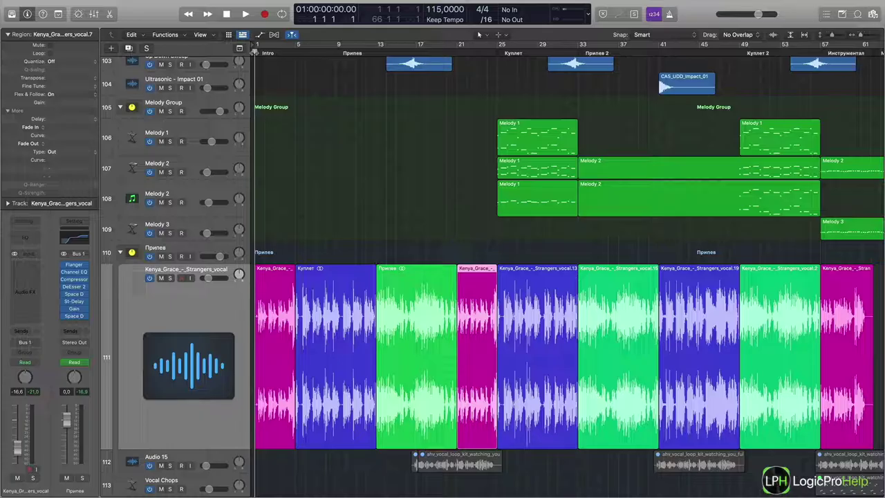